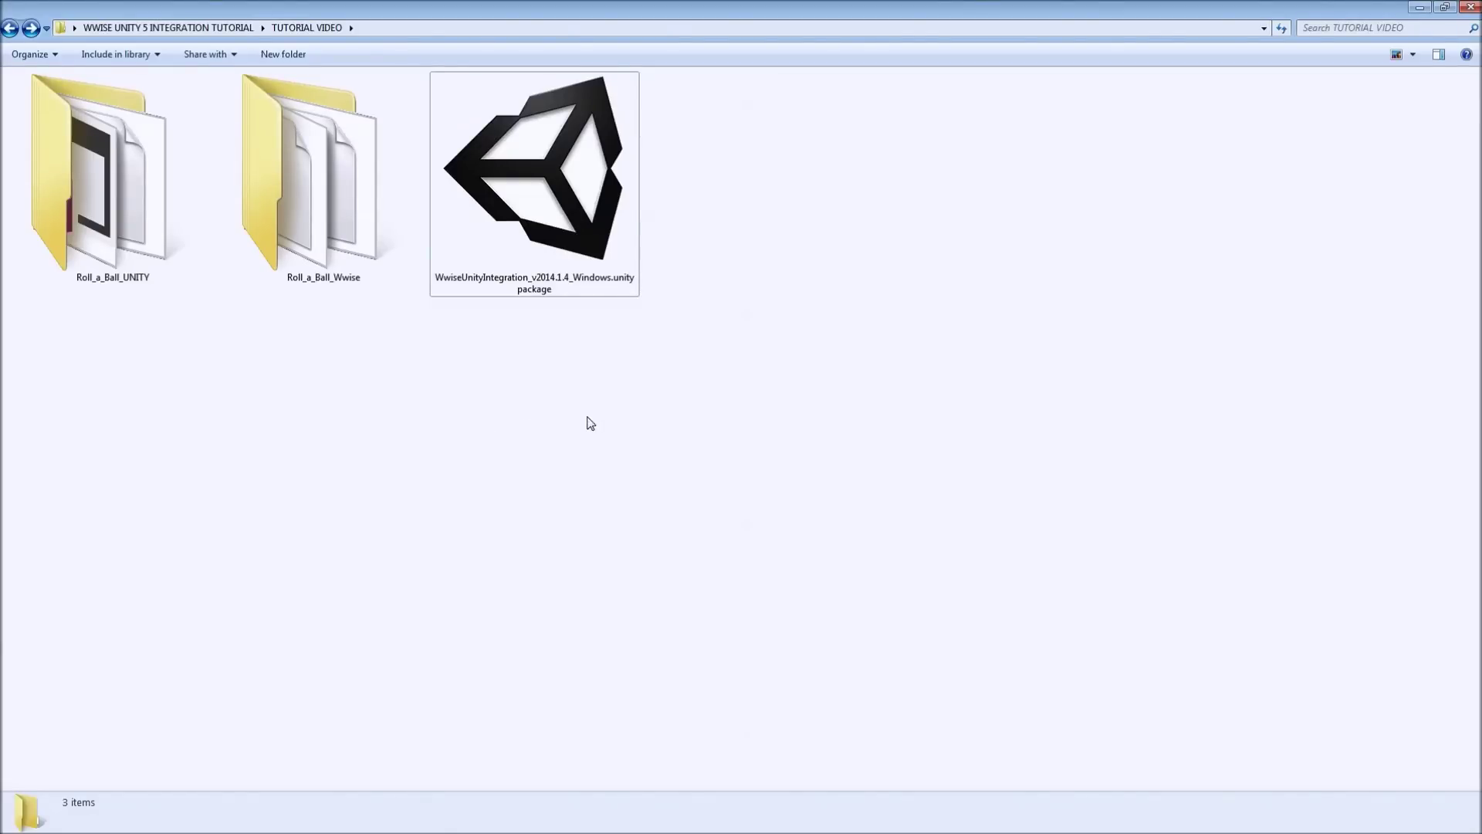
- Check the Wwise package and project folder, then scroll to Chapter 1 lessons 100–107
{"action": "left_click", "coordinate": [589, 286]}
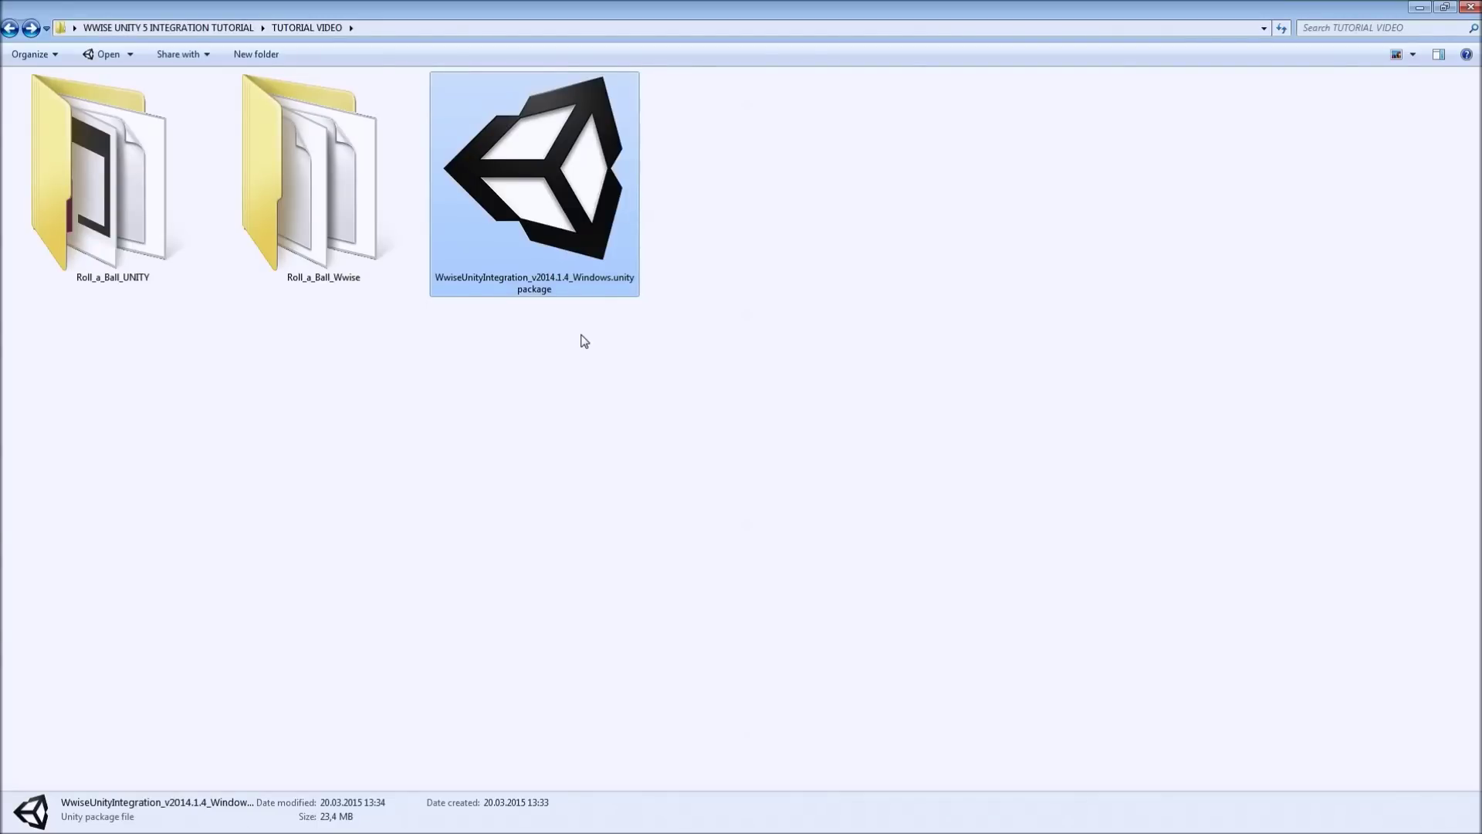
{"action": "left_click", "coordinate": [130, 284]}
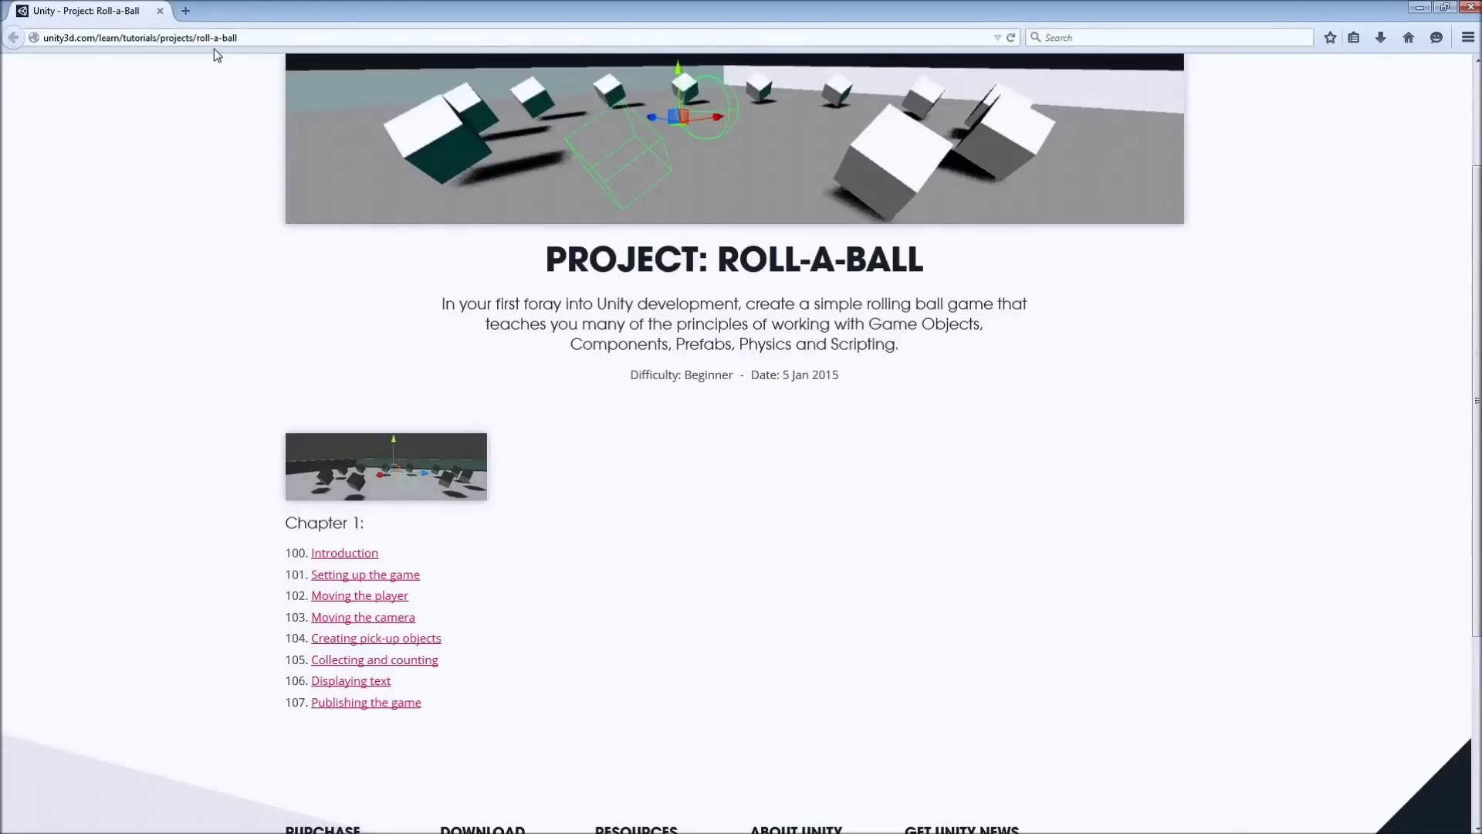
{"action": "scroll", "coordinate": [221, 267], "scroll_direction": "down", "scroll_amount": 1}
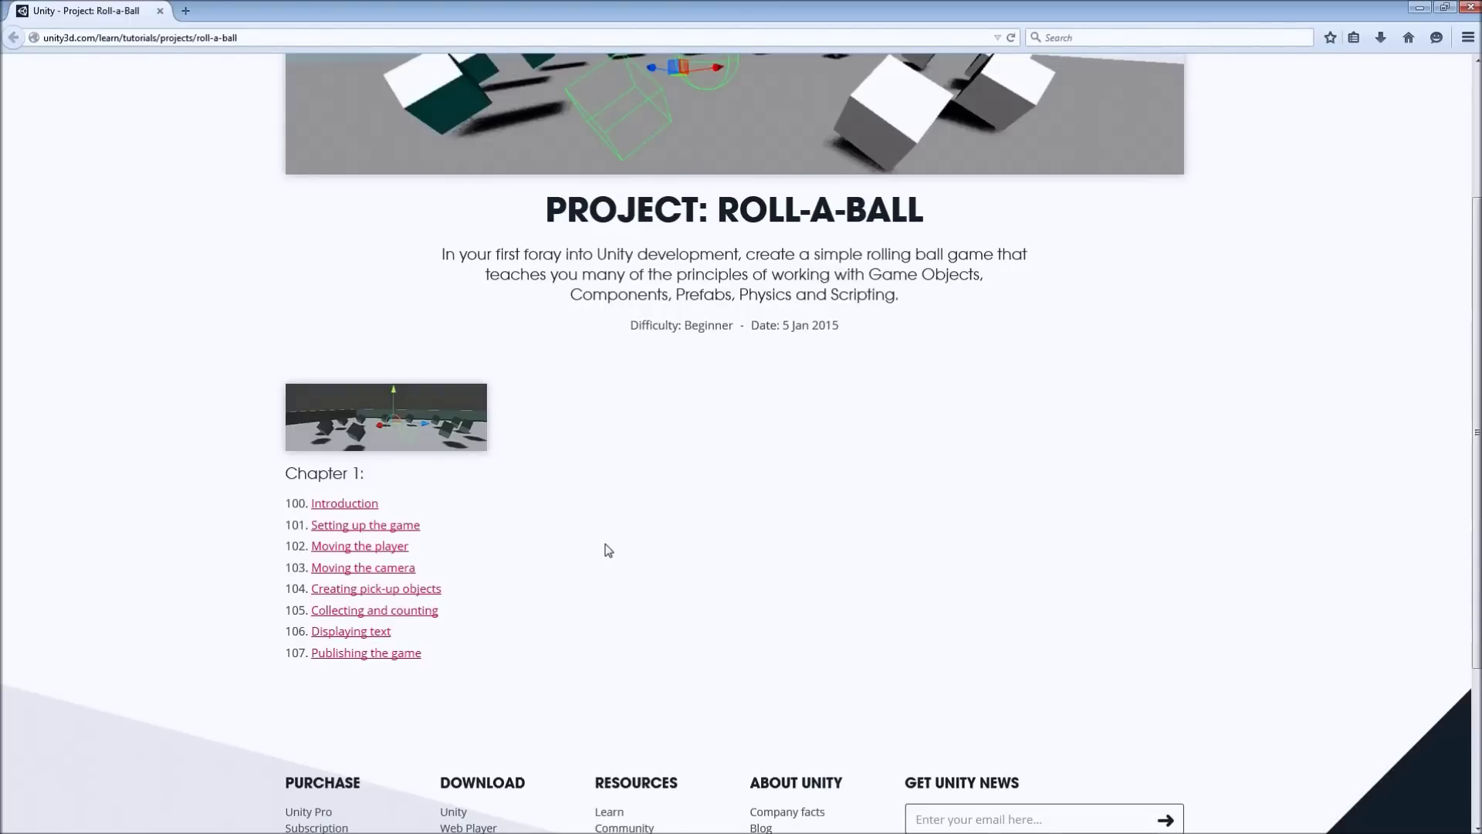
- Open the Roll_a_Ball_UNITY folder from the Unity launcher and upgrade it to Unity 5.0.0f4
{"action": "key", "text": "alt+Tab"}
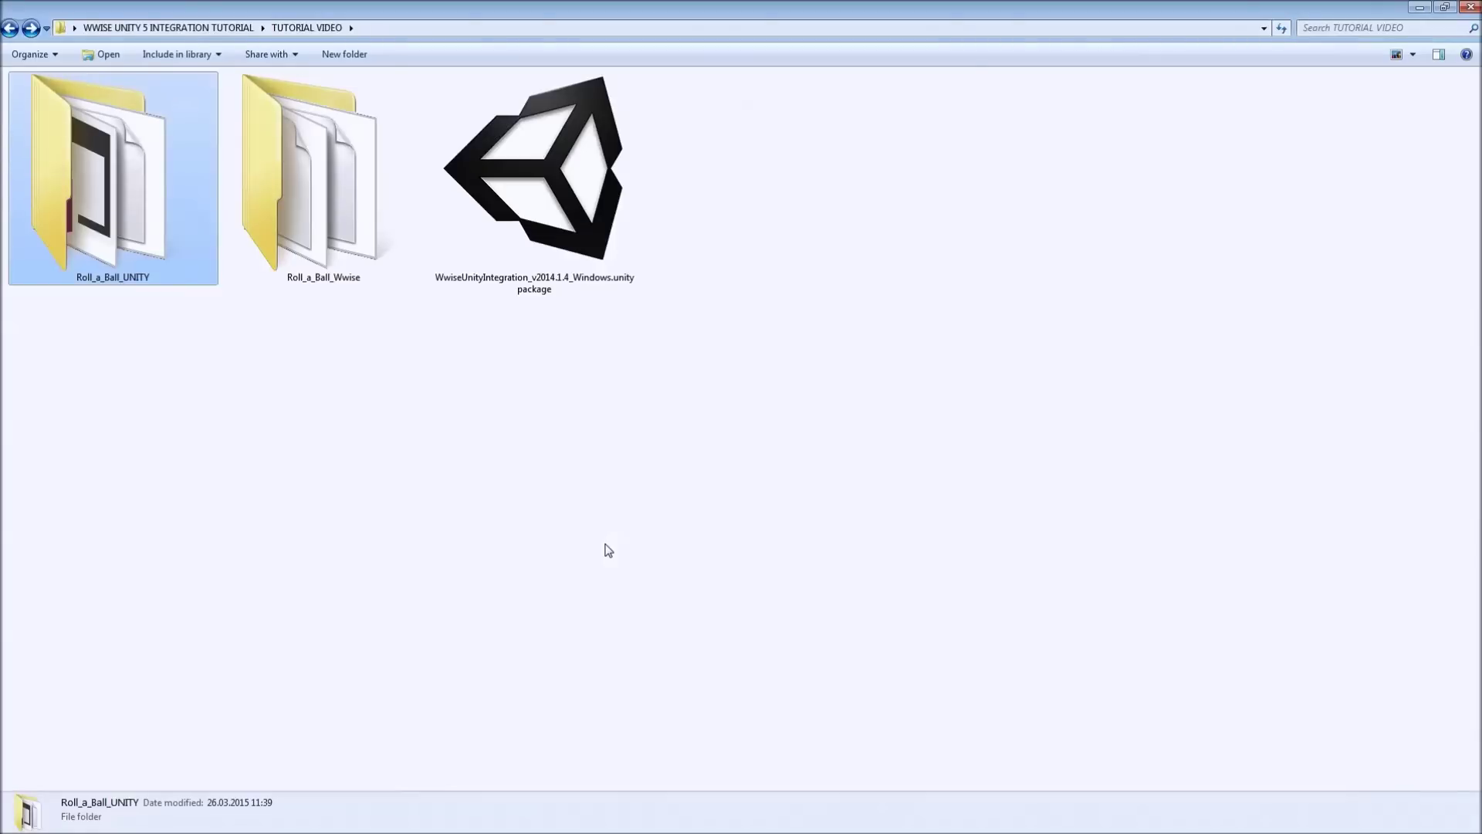
{"action": "left_click", "coordinate": [607, 482]}
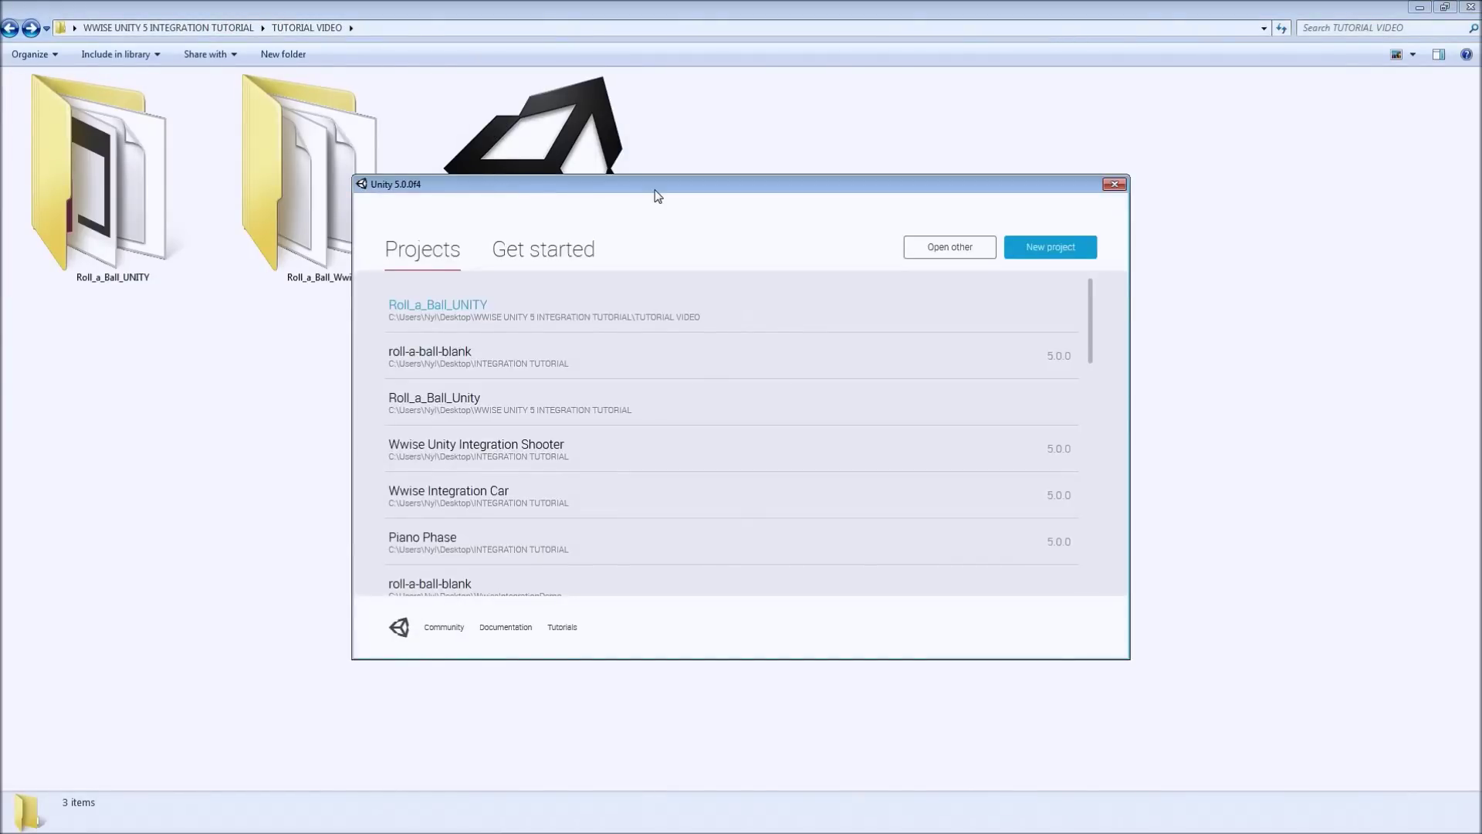
{"action": "left_click", "coordinate": [948, 251]}
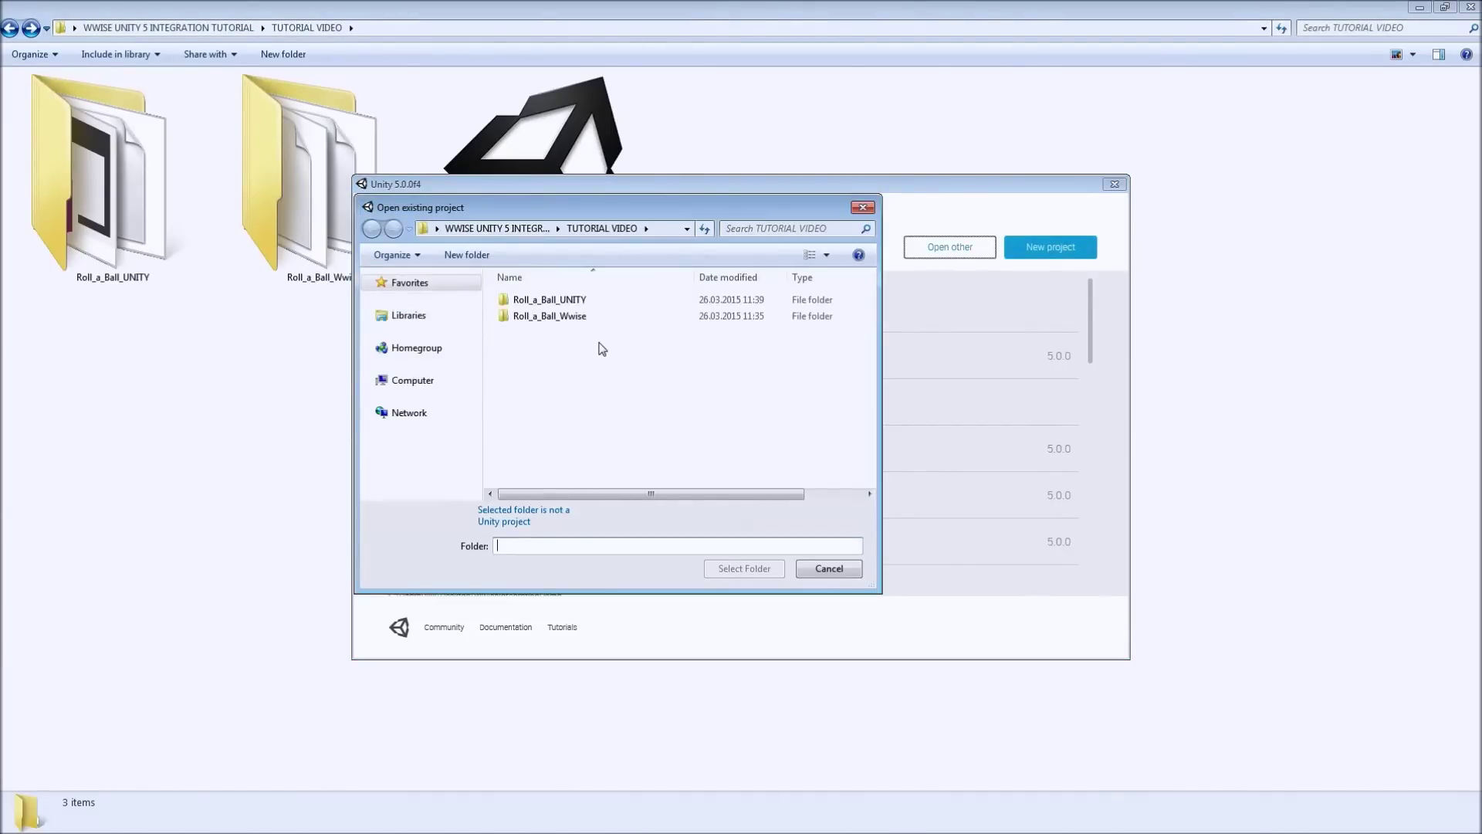
{"action": "left_click", "coordinate": [568, 302]}
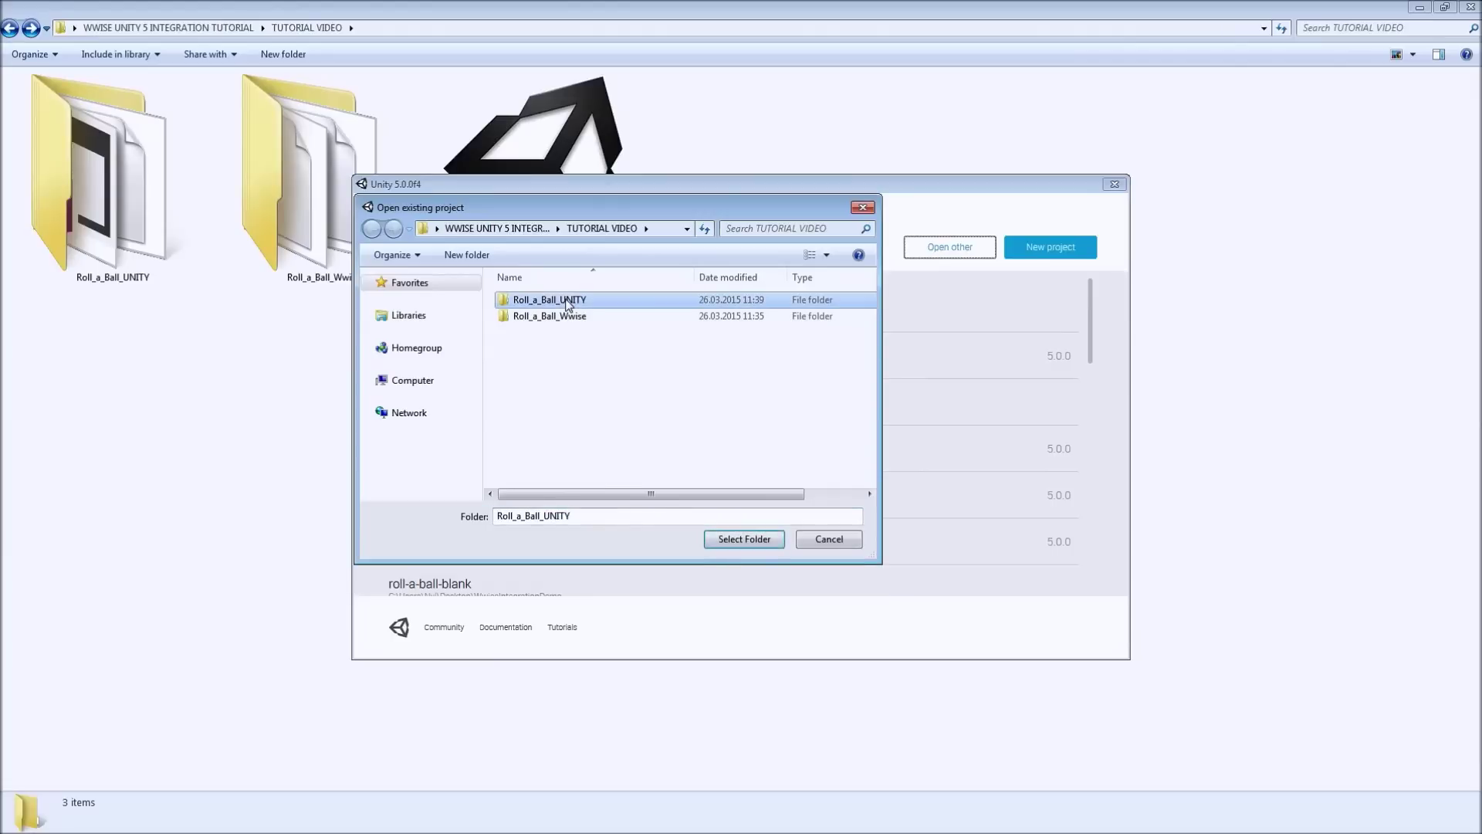
{"action": "left_click", "coordinate": [732, 540]}
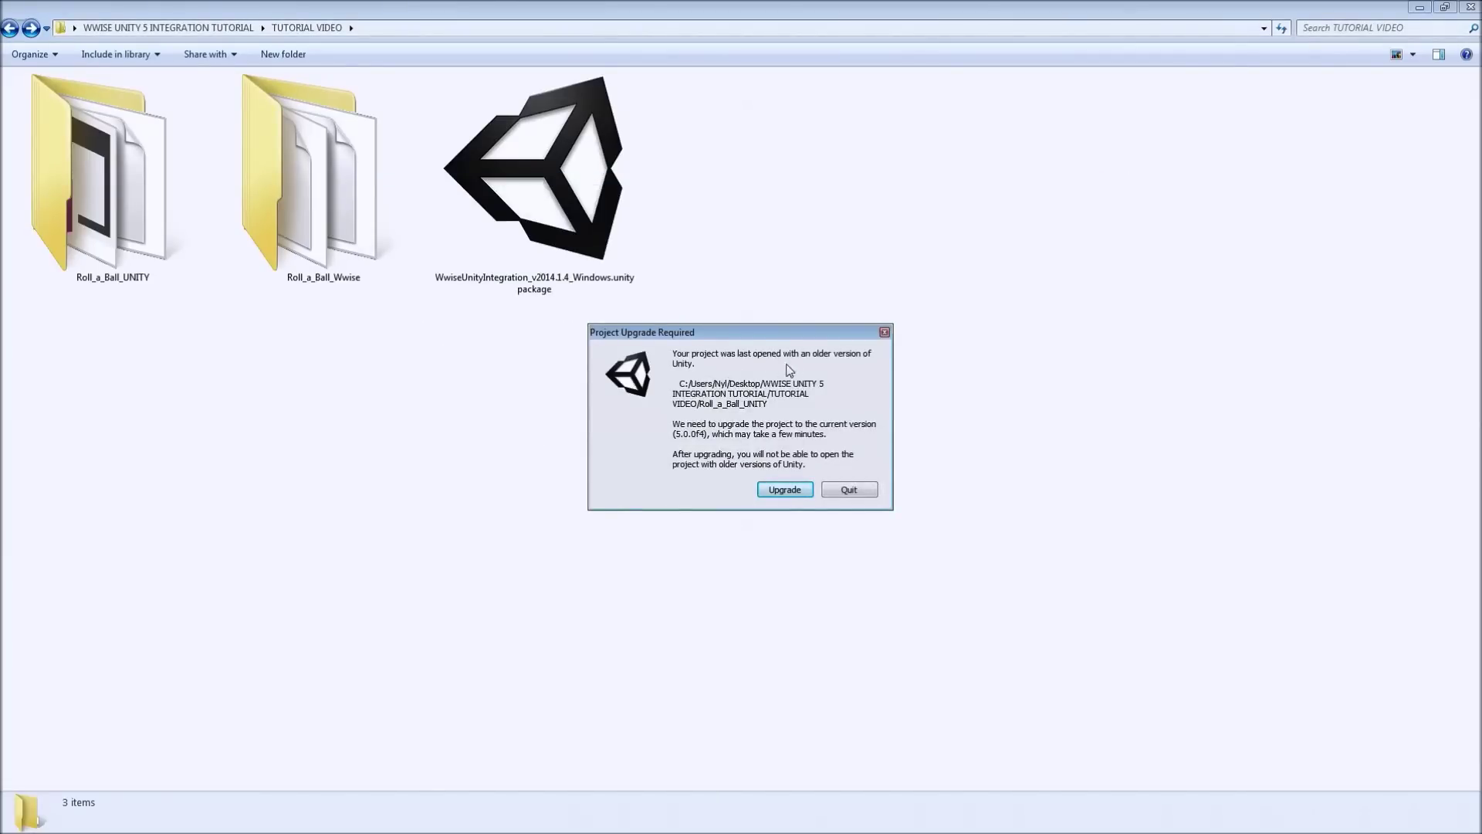
{"action": "left_click", "coordinate": [785, 491]}
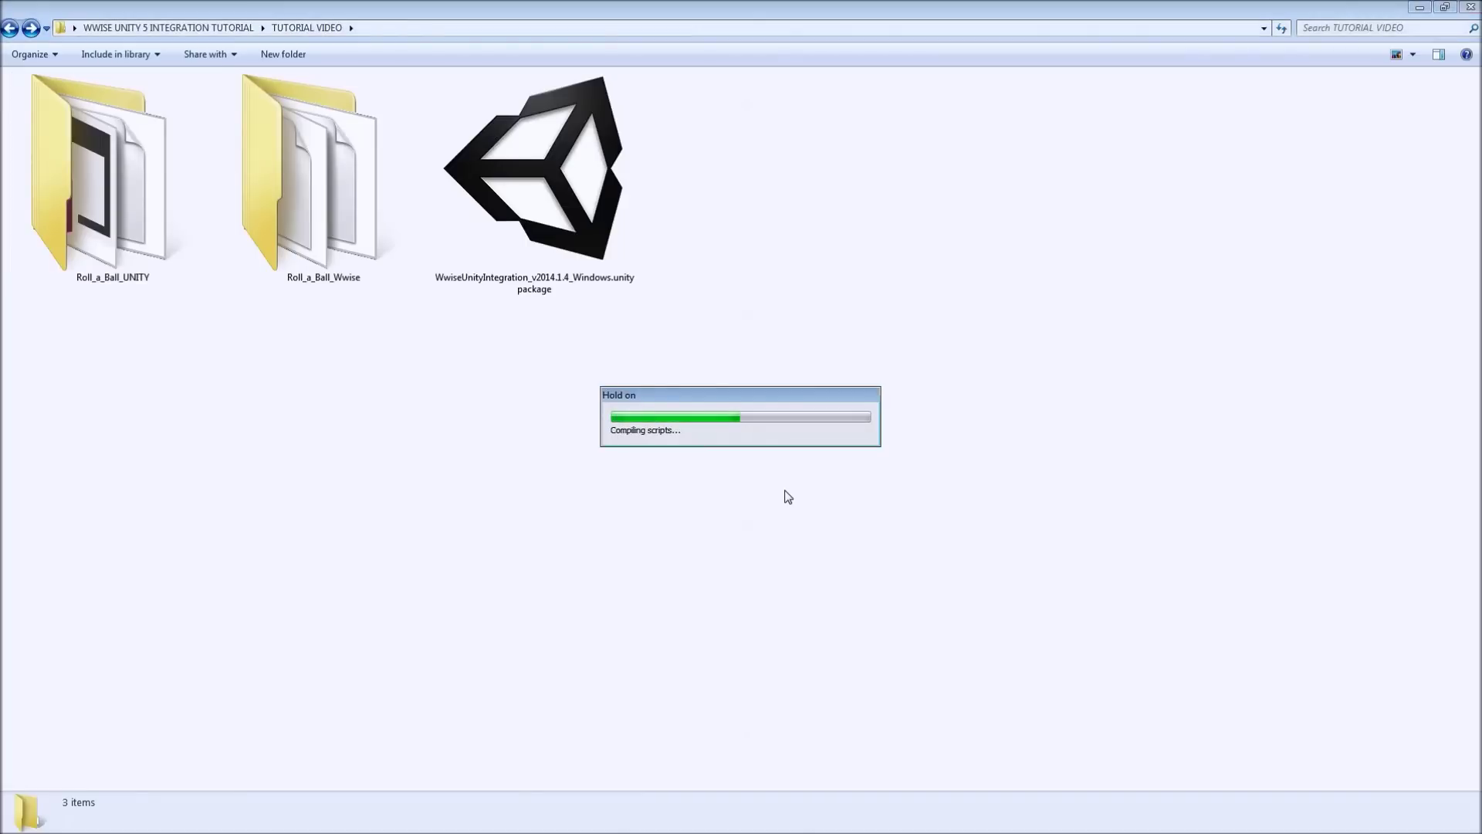
{"action": "left_click", "coordinate": [782, 490]}
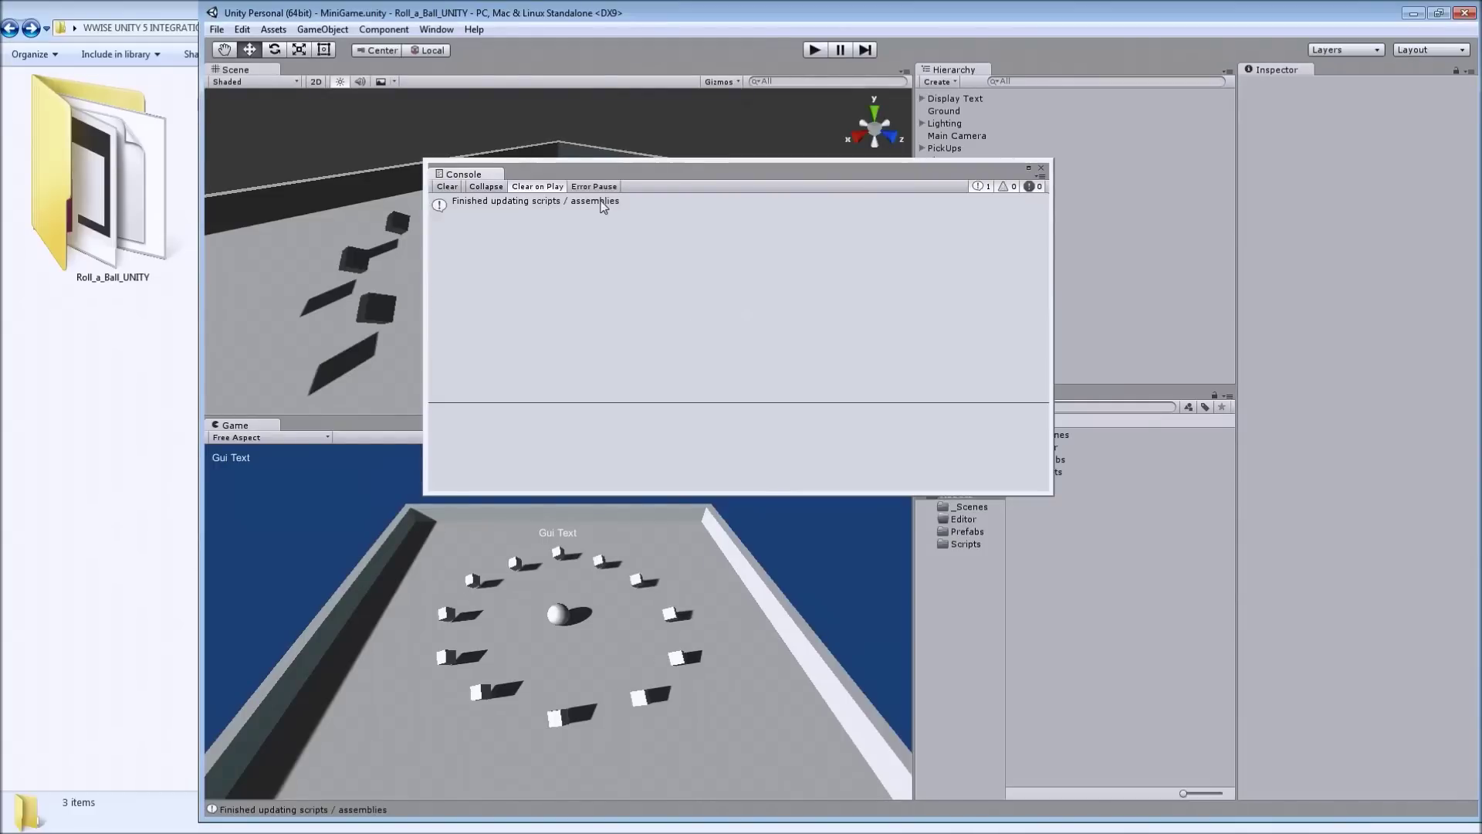
- Close the Console, maximize the editor window, and switch to the Default layout
{"action": "left_click", "coordinate": [718, 200]}
{"action": "left_click", "coordinate": [1041, 167]}
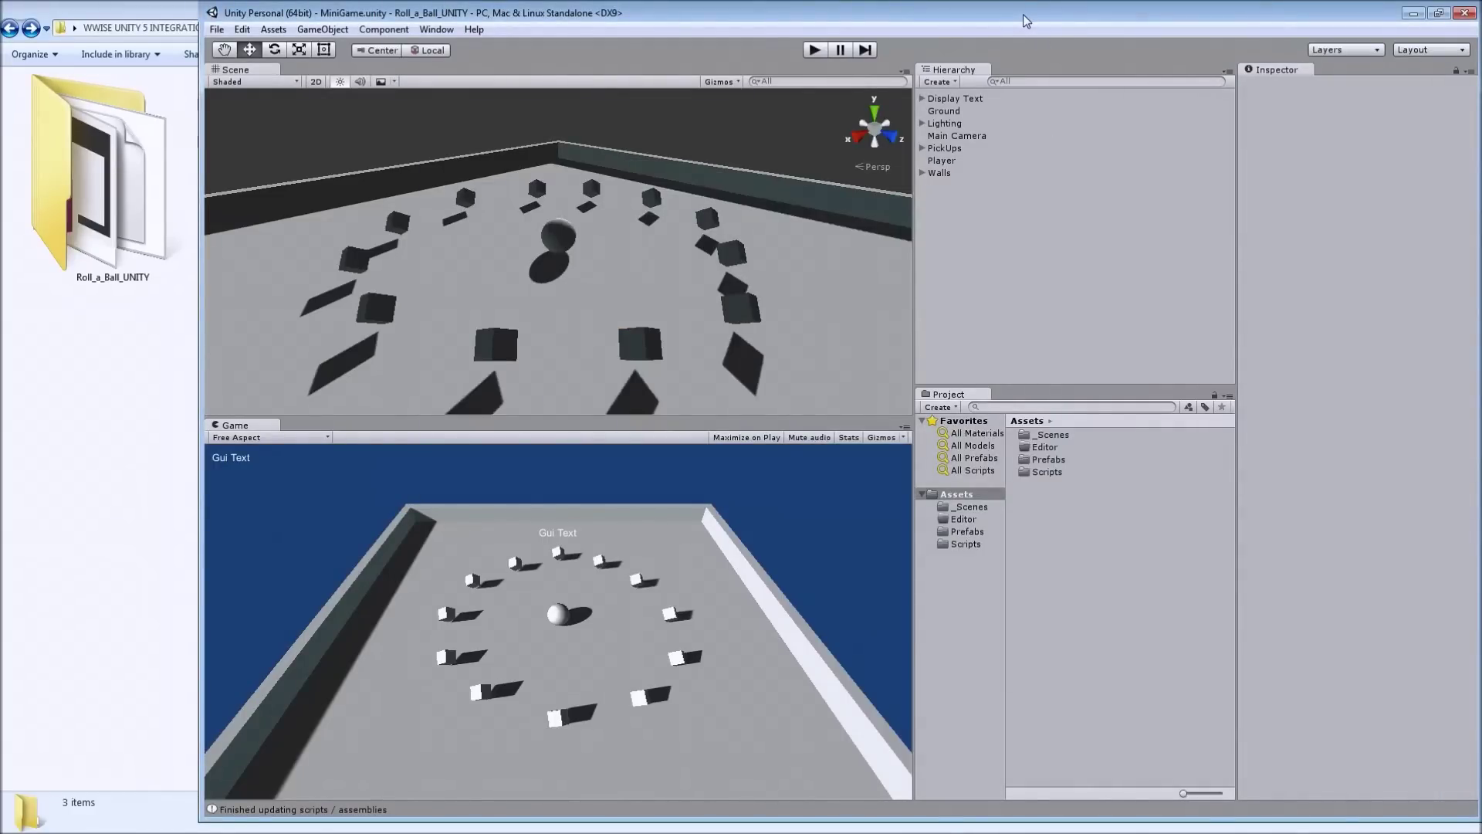
{"action": "left_click_drag", "start_coordinate": [1026, 20], "coordinate": [1008, 1]}
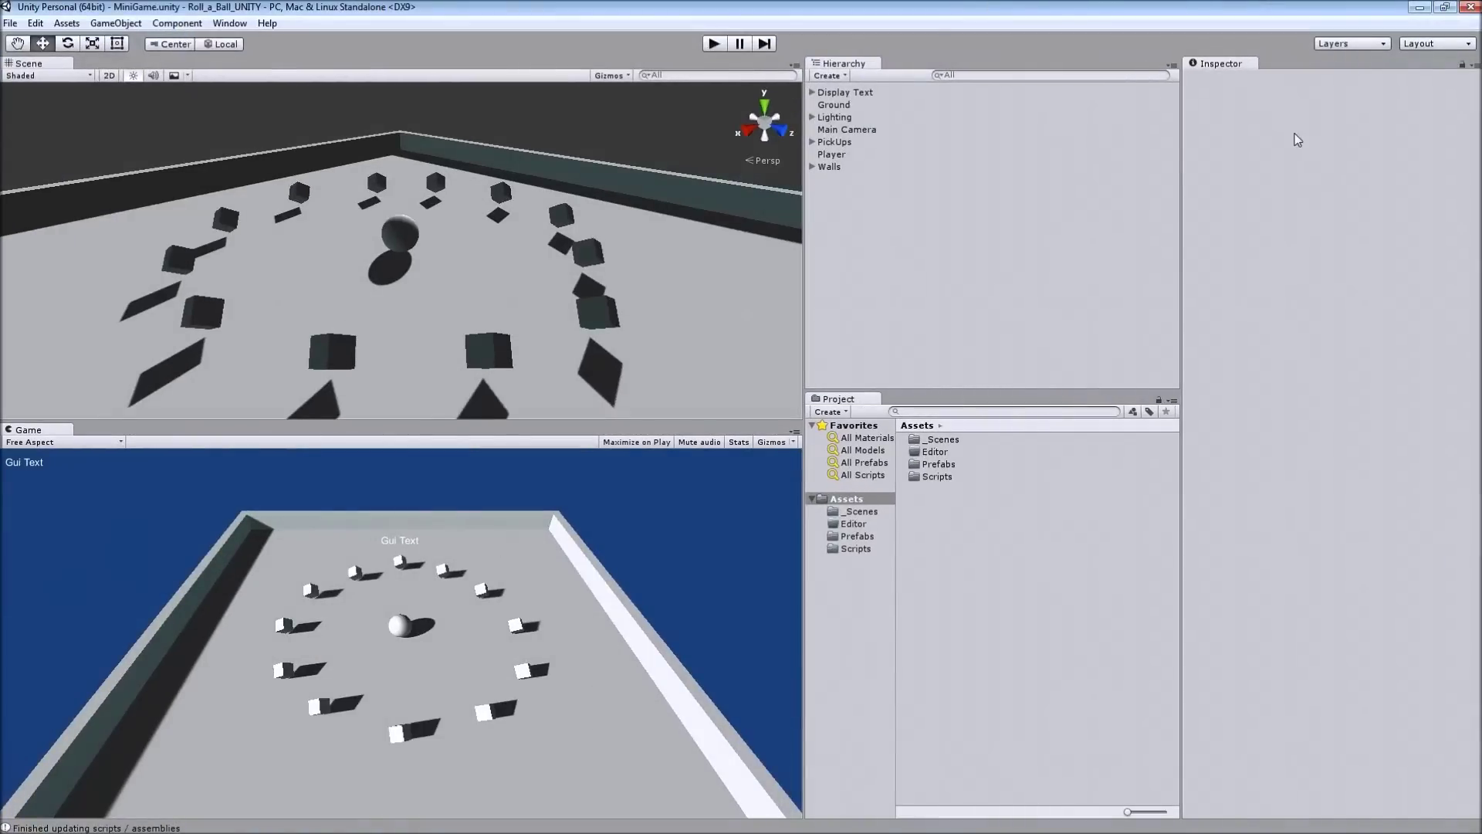
{"action": "left_click", "coordinate": [1425, 45]}
{"action": "left_click", "coordinate": [1375, 94]}
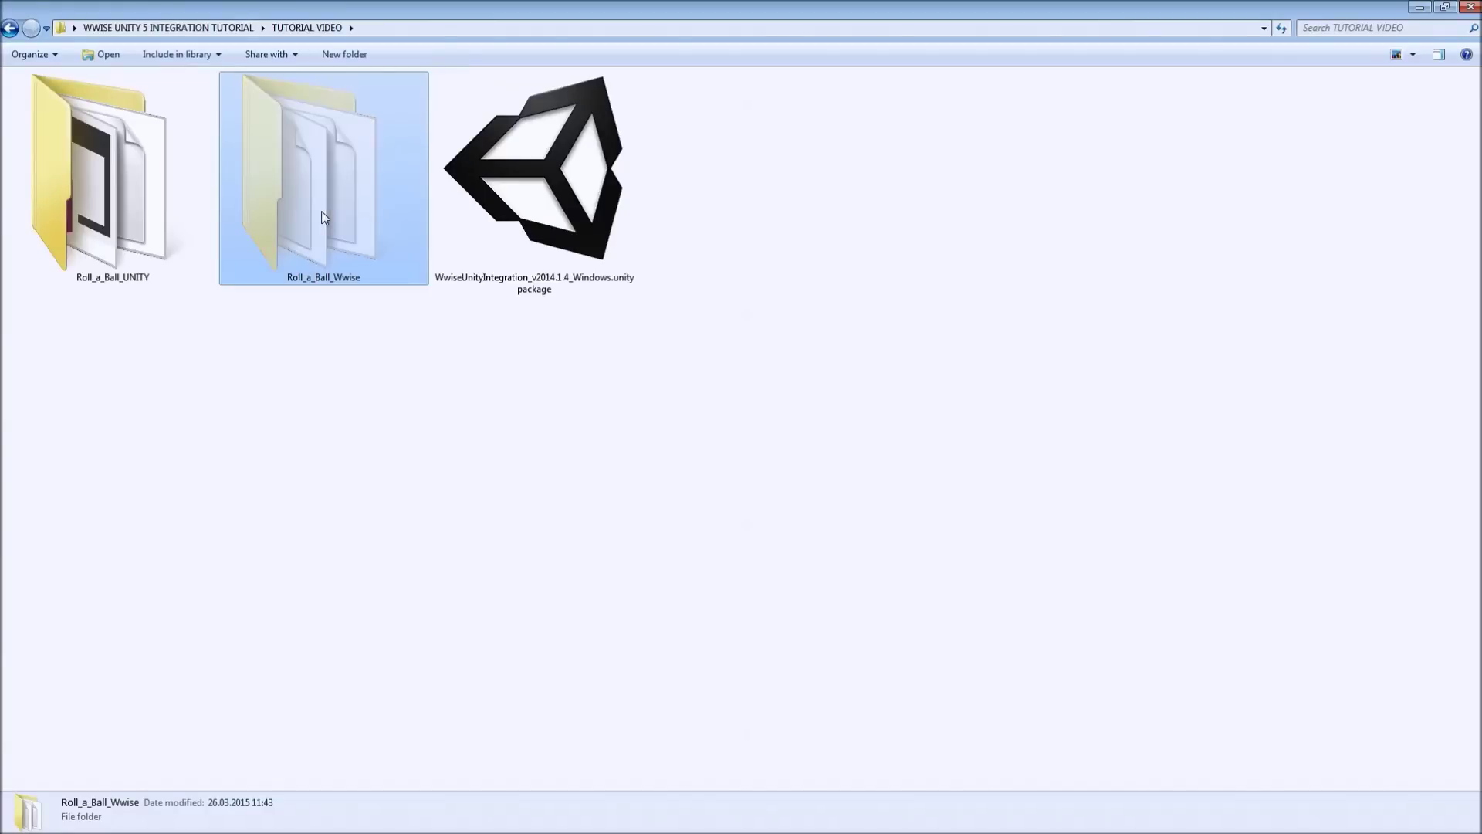
- Inside Roll_a_Ball_UNITY, rename the Roll_a_Ball_Wwise folder to 'Wwise'
{"action": "double_click", "coordinate": [66, 101]}
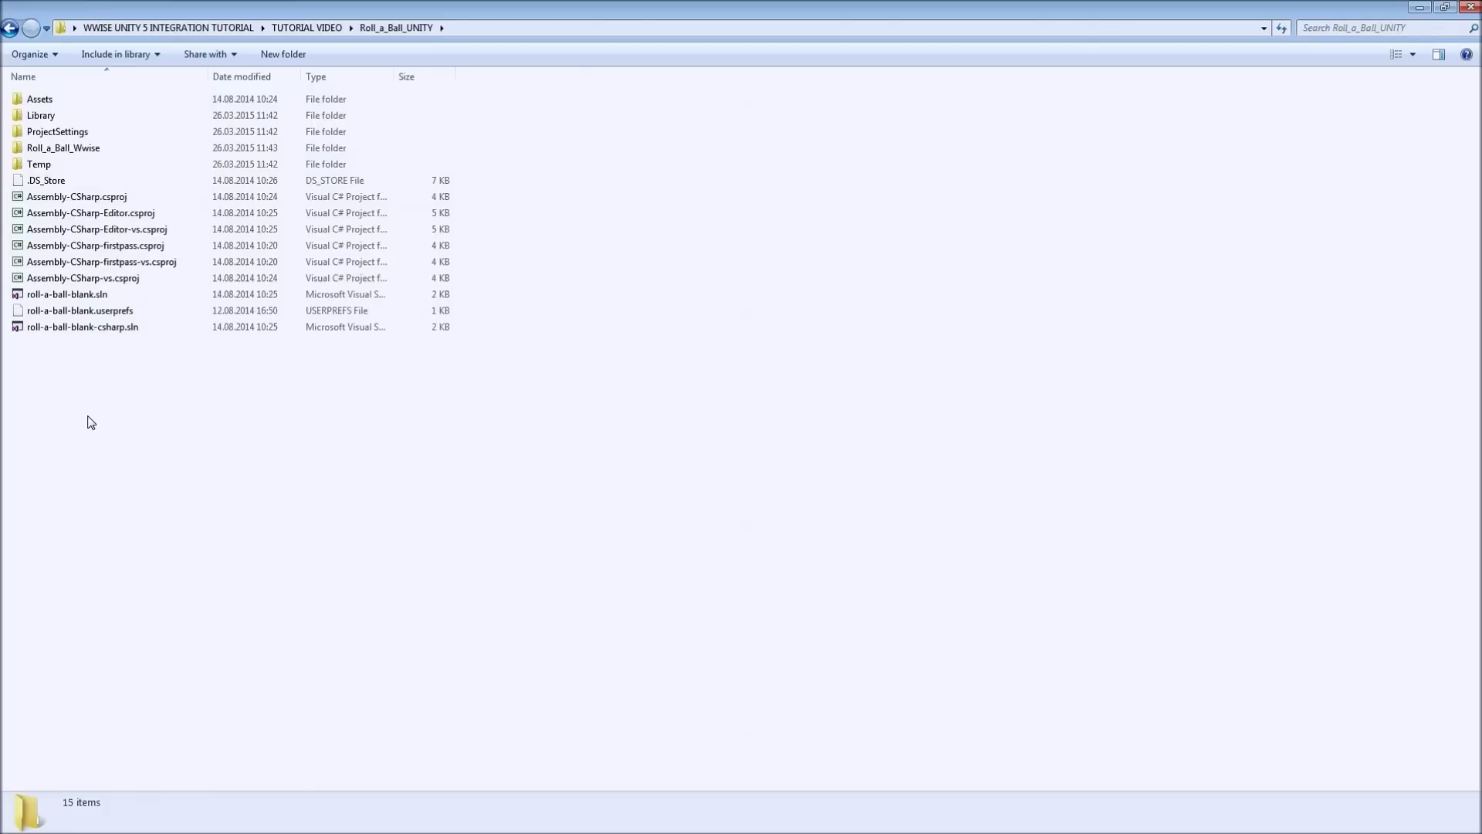
{"action": "left_click", "coordinate": [83, 152]}
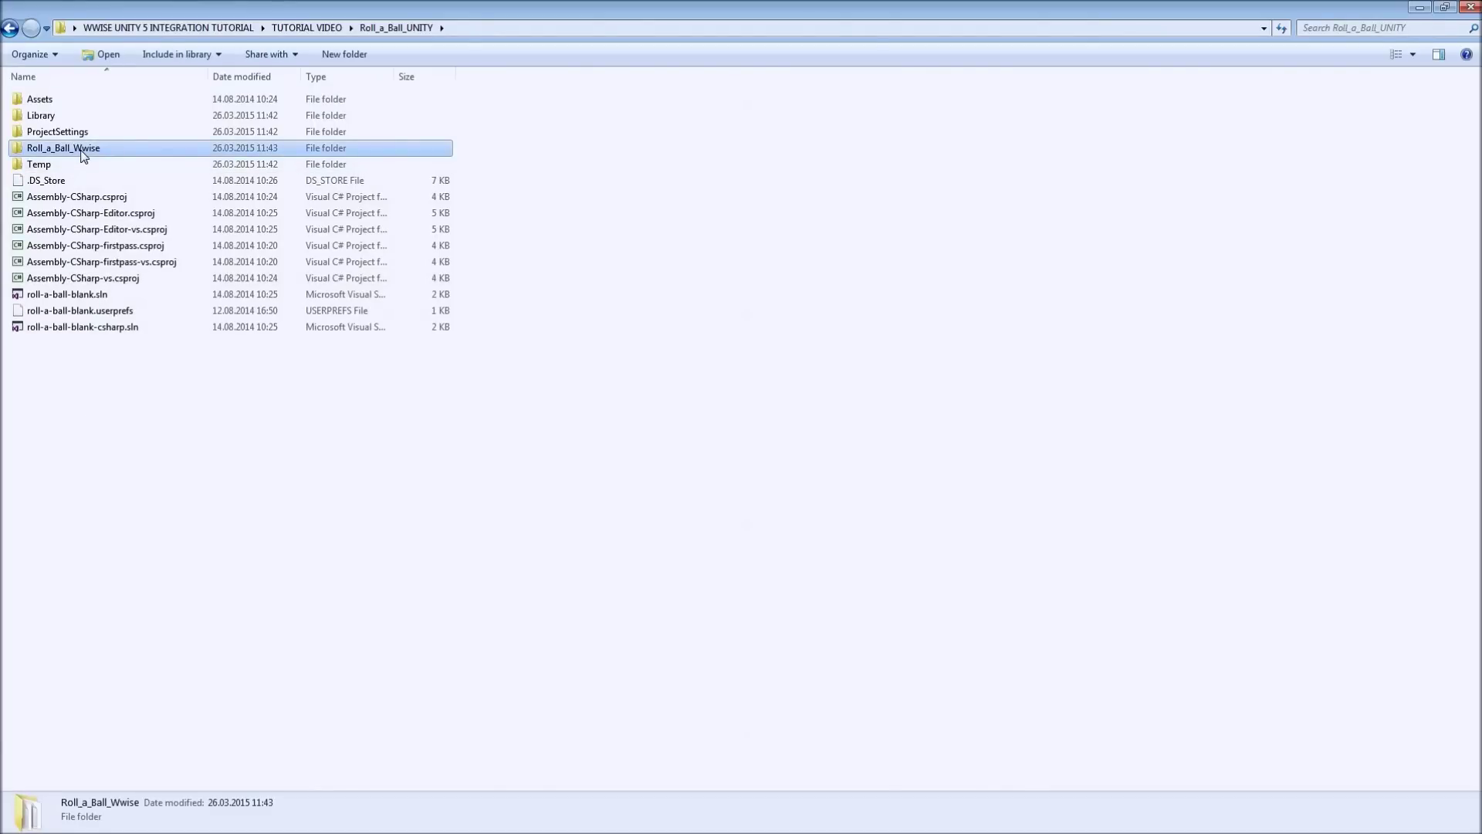
{"action": "left_click", "coordinate": [81, 151]}
{"action": "left_click", "coordinate": [75, 151]}
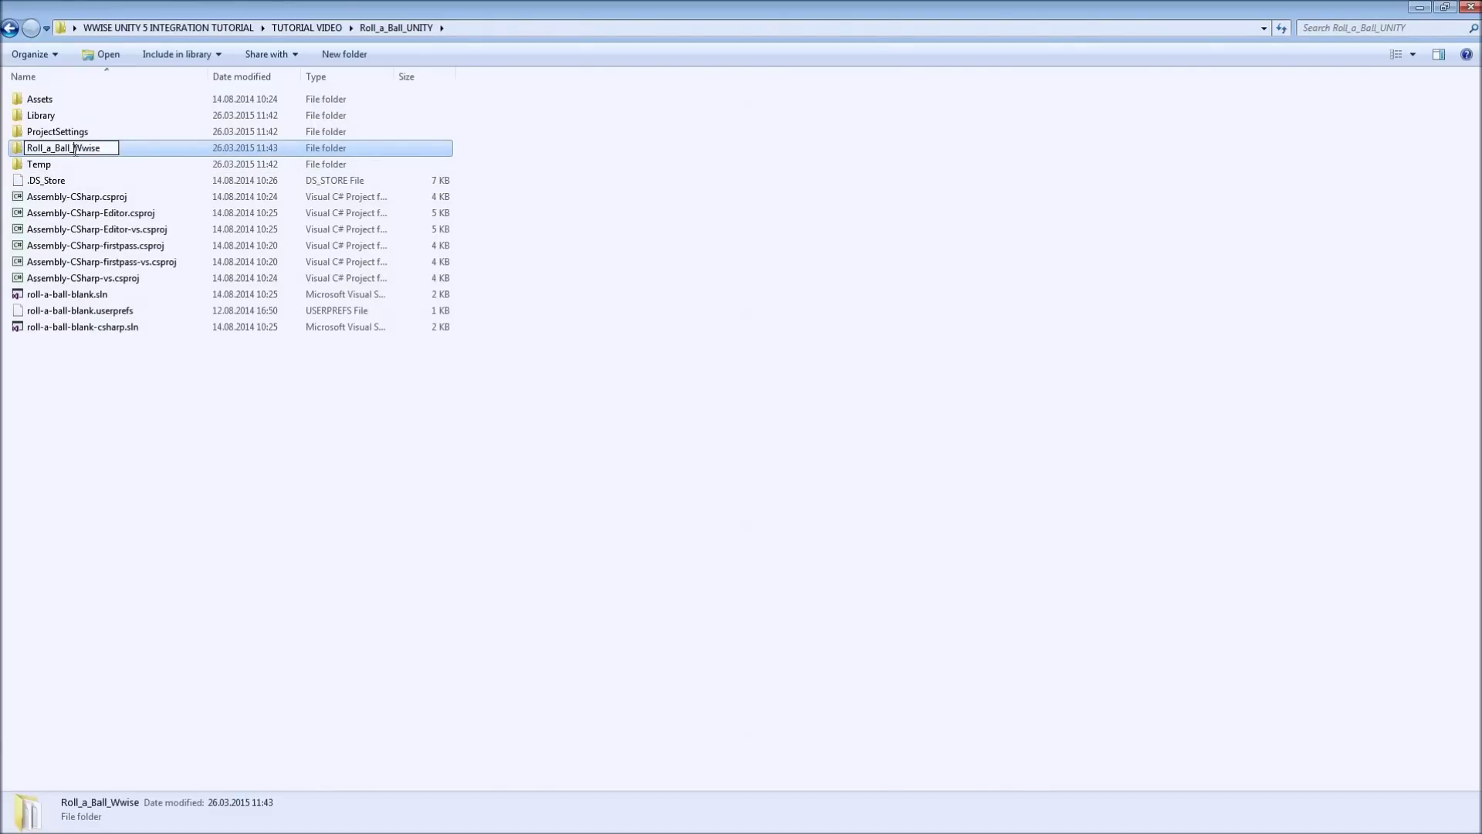
{"action": "key", "text": "BackSpace"}
{"action": "key", "text": "BackSpace"}
{"action": "key", "text": "BackSpace"}
{"action": "key", "text": "BackSpace"}
{"action": "key", "text": "BackSpace"}
{"action": "key", "text": "BackSpace"}
{"action": "key", "text": "BackSpace"}
{"action": "key", "text": "BackSpace"}
{"action": "key", "text": "BackSpace"}
{"action": "key", "text": "BackSpace"}
{"action": "key", "text": "BackSpace"}
{"action": "key", "text": "BackSpace"}
{"action": "key", "text": "Return"}
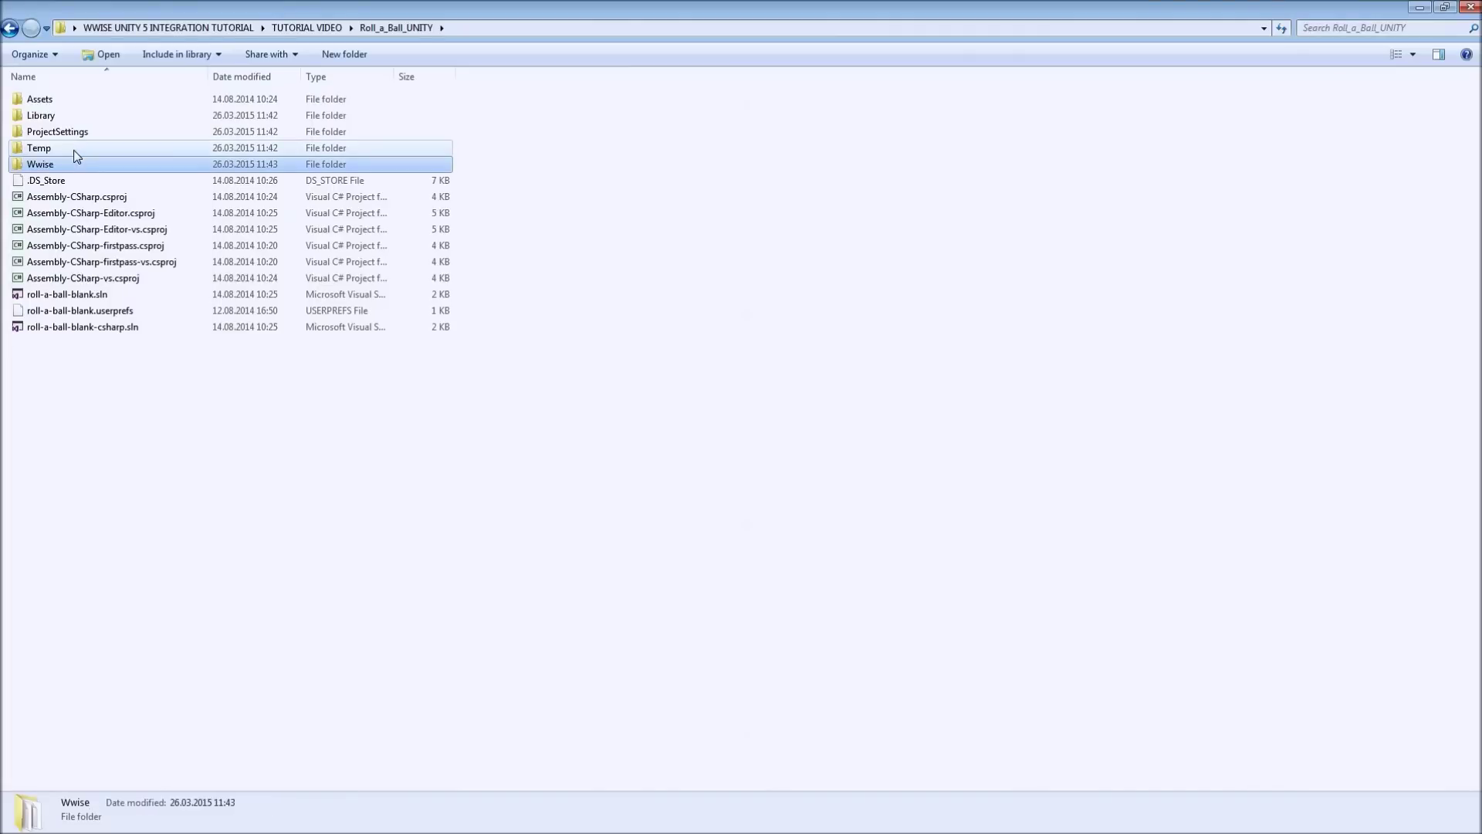
{"action": "left_click", "coordinate": [175, 455]}
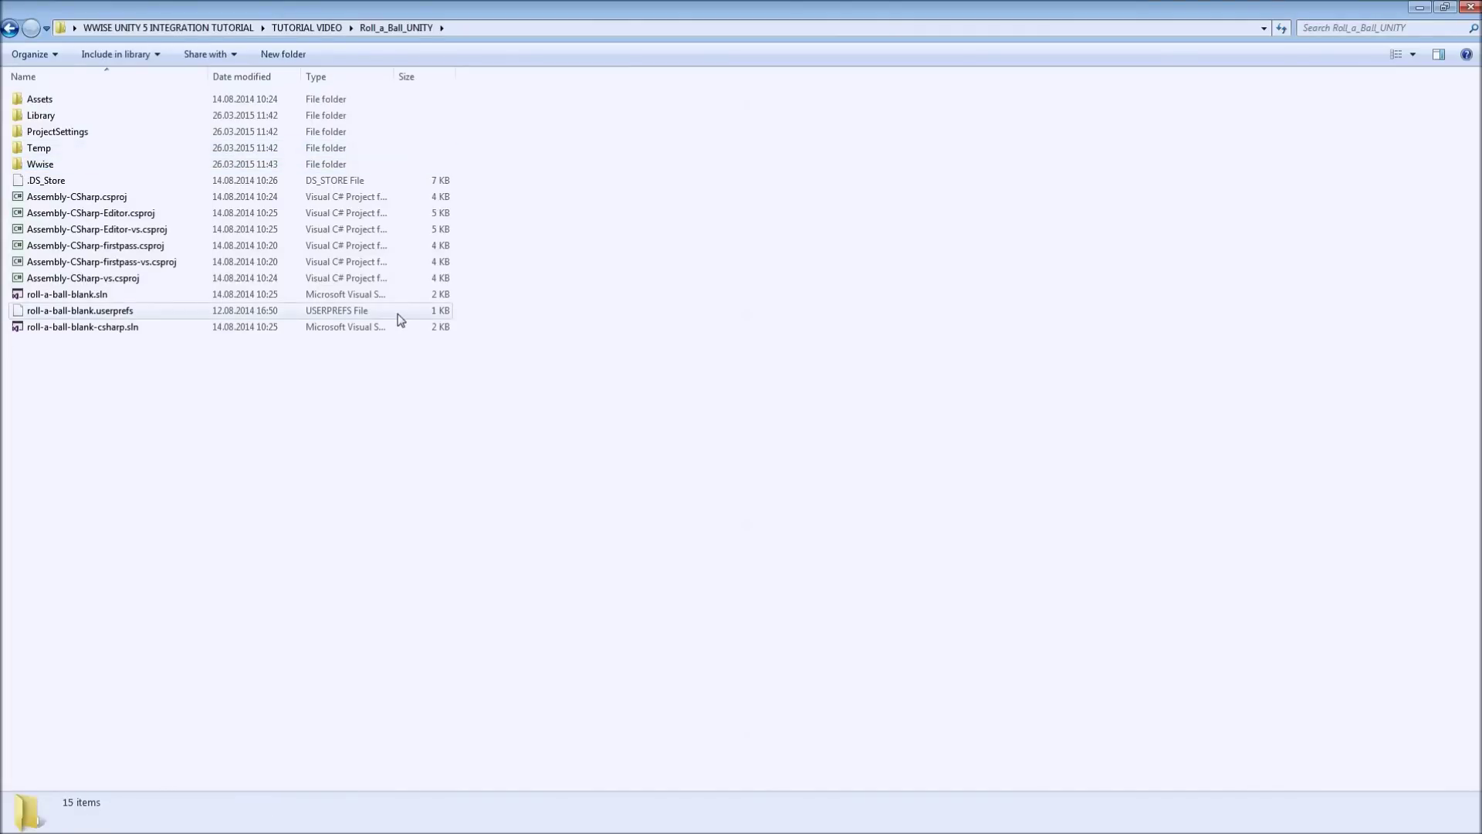
{"action": "key", "text": "alt+Tab"}
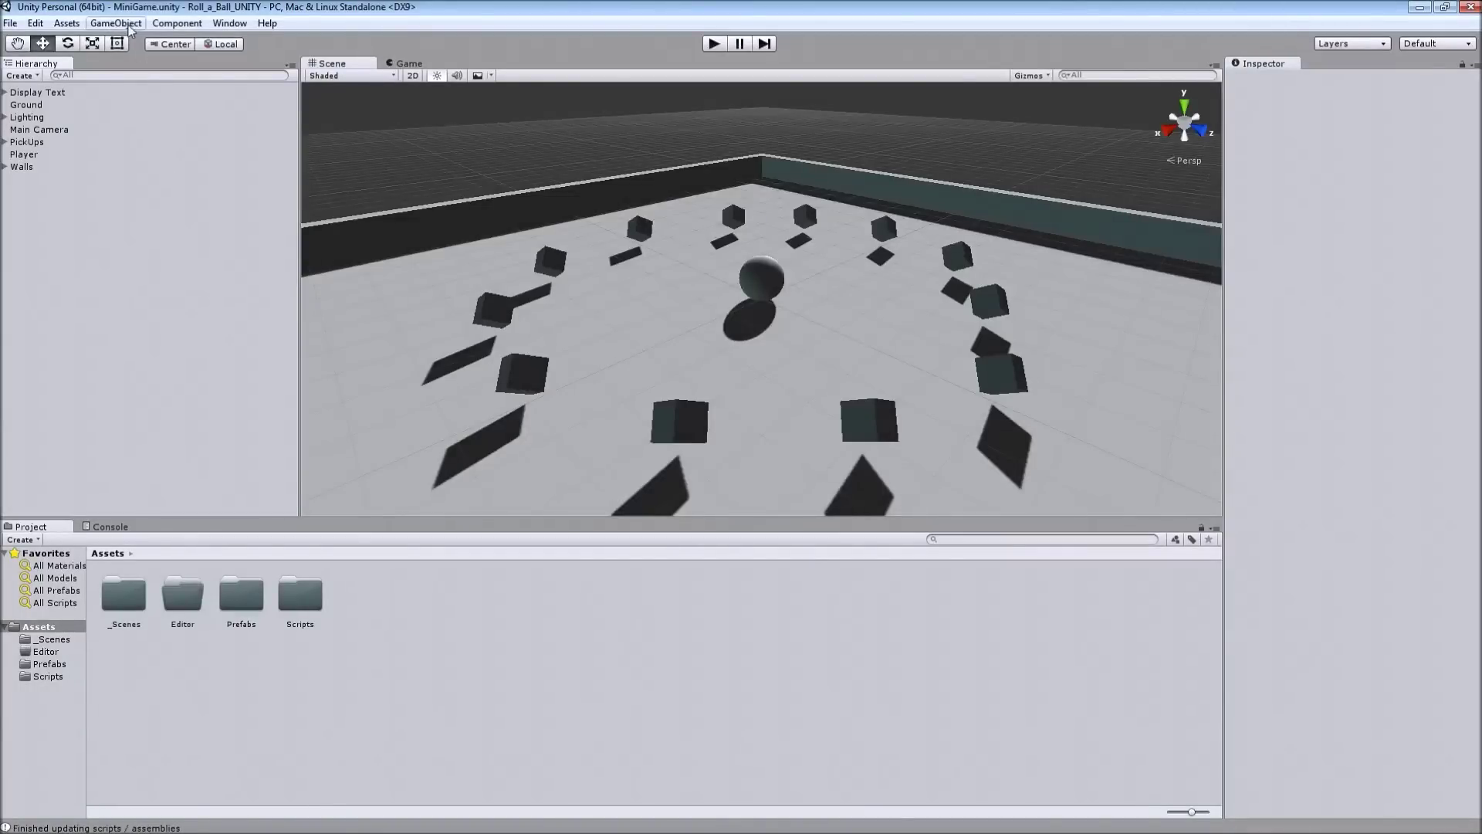
- Import all files of the WwiseUnityIntegration custom package from the TUTORIAL VIDEO folder
{"action": "left_click", "coordinate": [68, 25]}
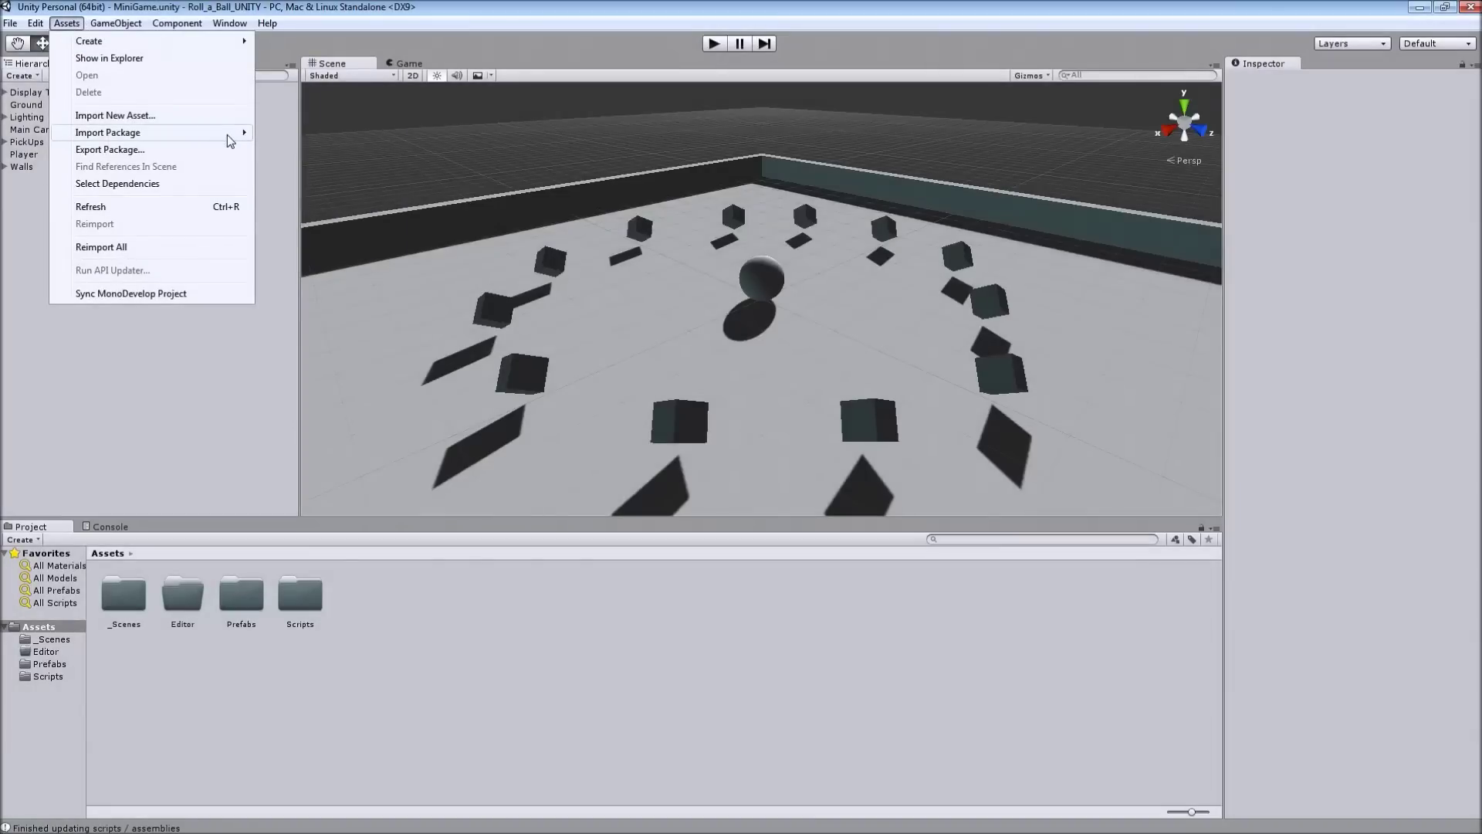
{"action": "mouse_move", "coordinate": [231, 133]}
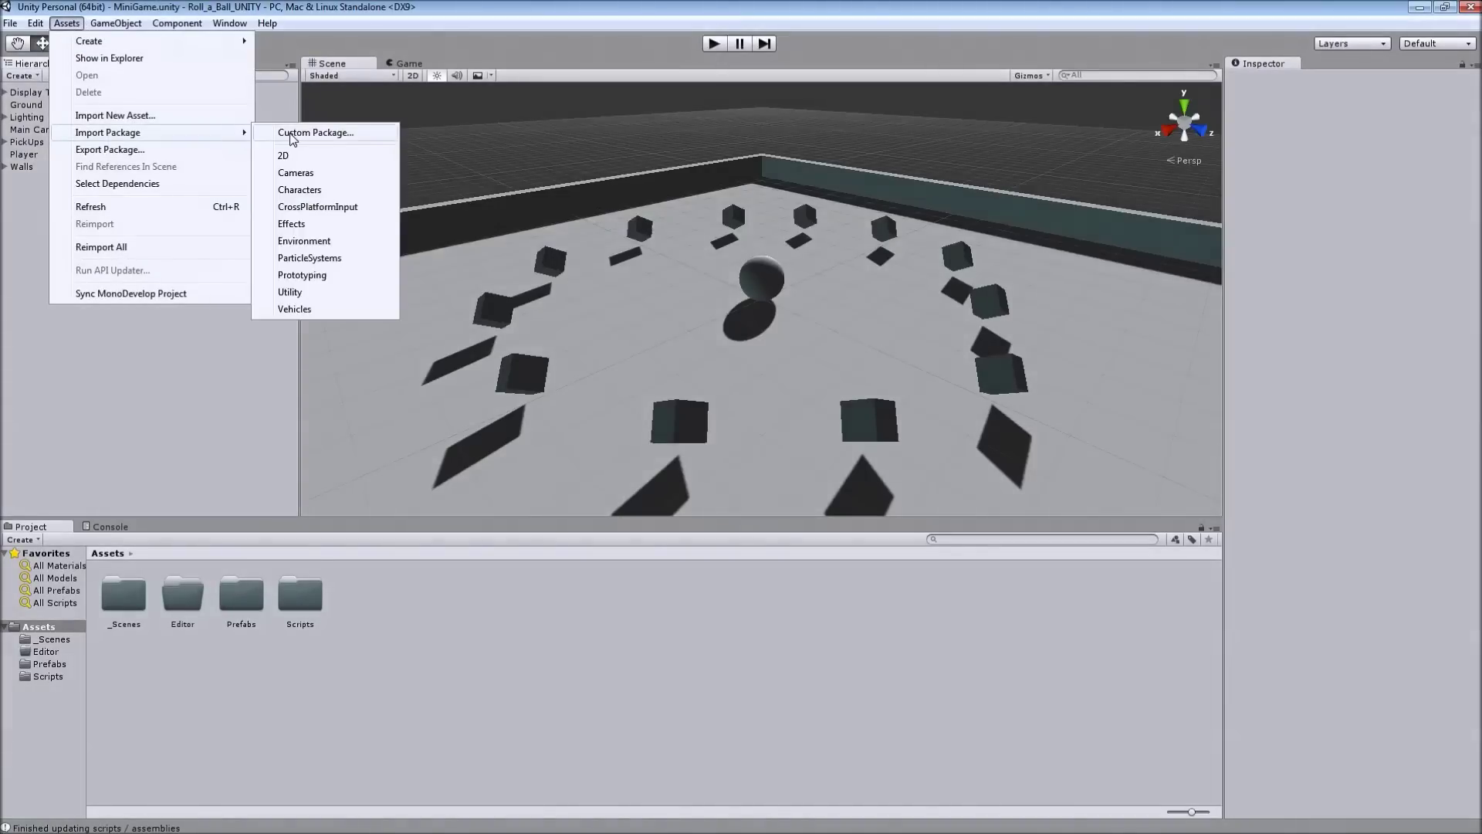
{"action": "left_click", "coordinate": [293, 140]}
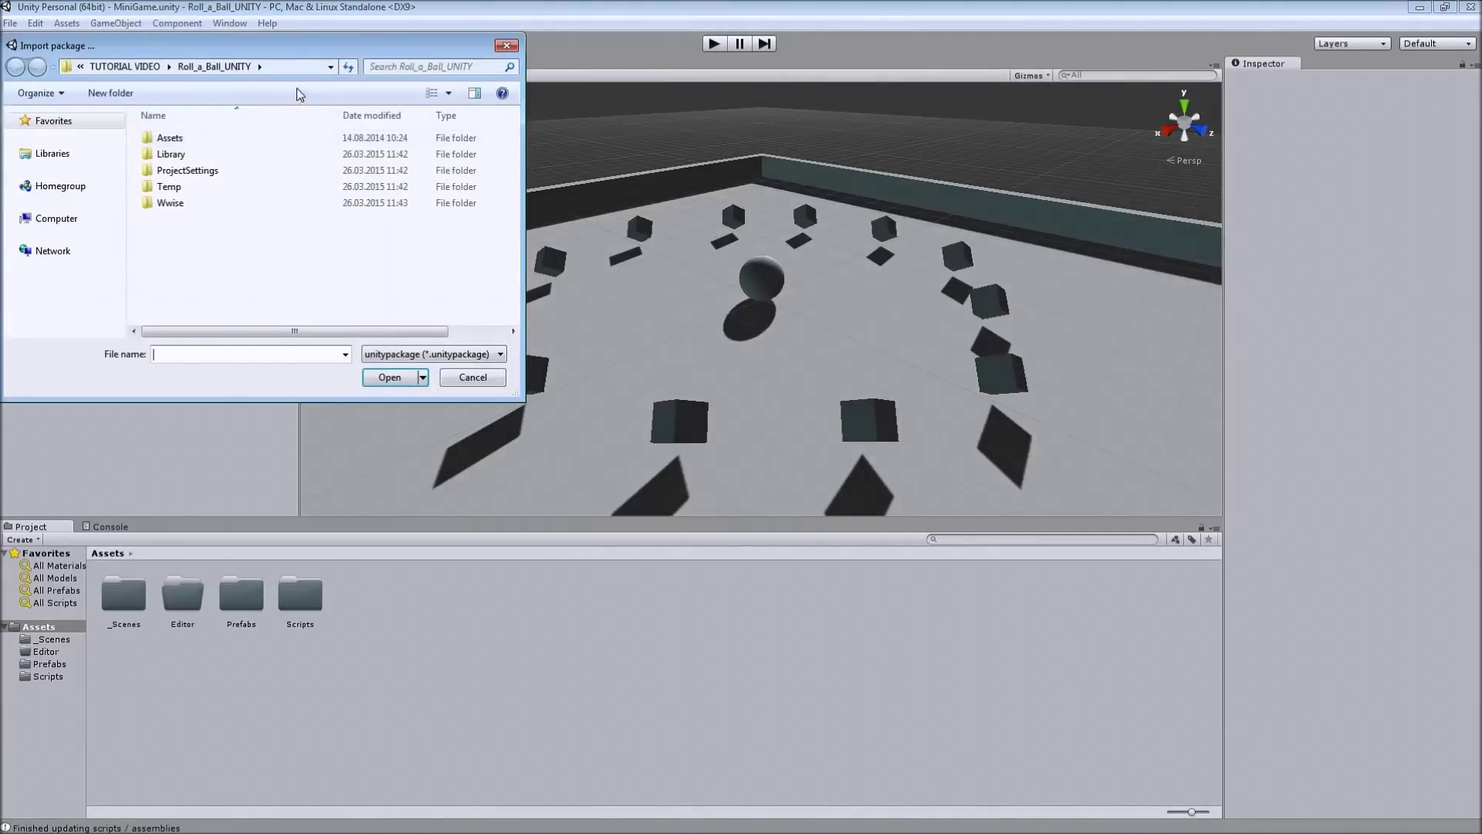
{"action": "left_click", "coordinate": [147, 68]}
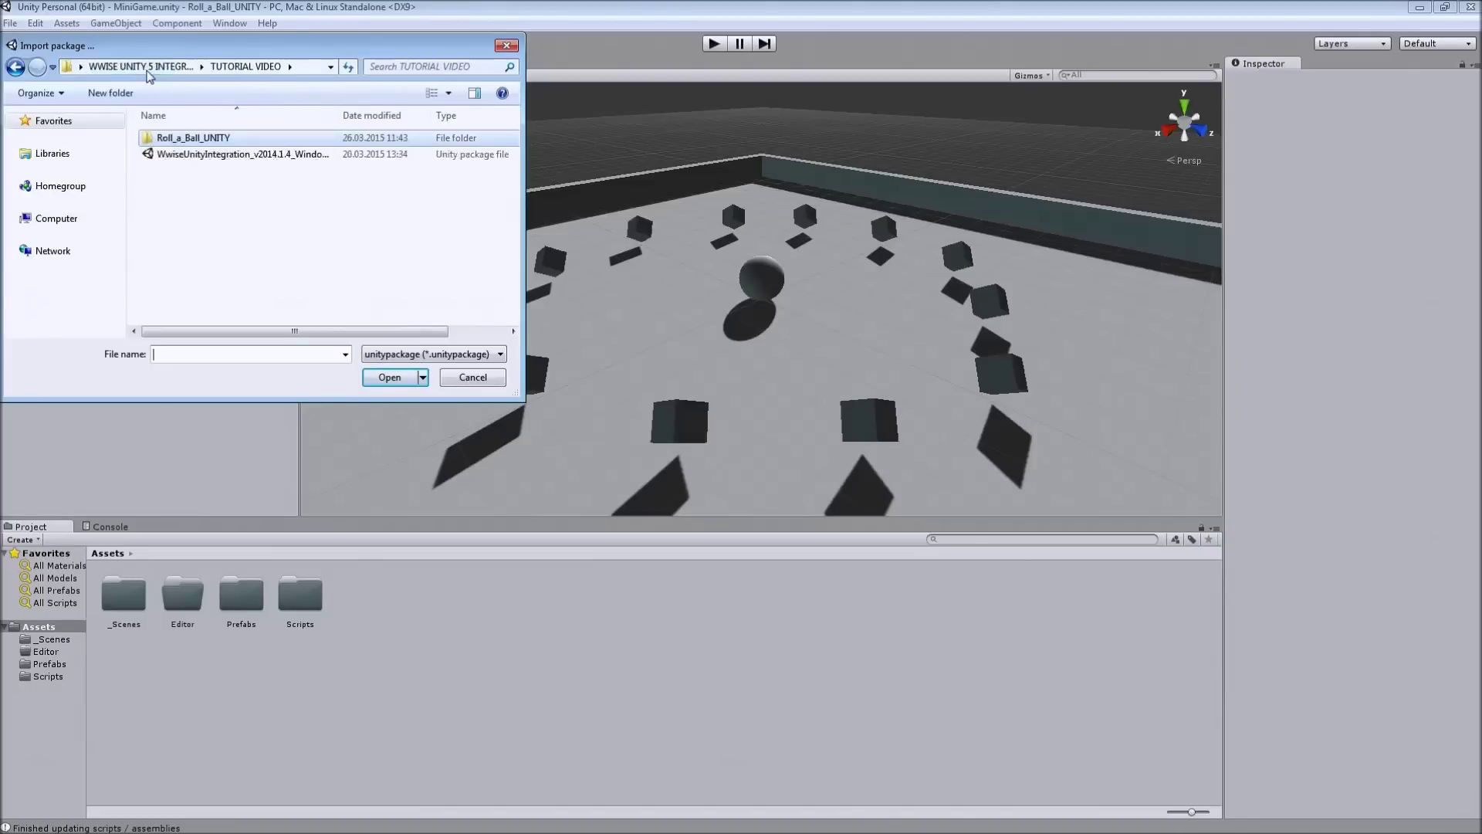
{"action": "left_click", "coordinate": [228, 156]}
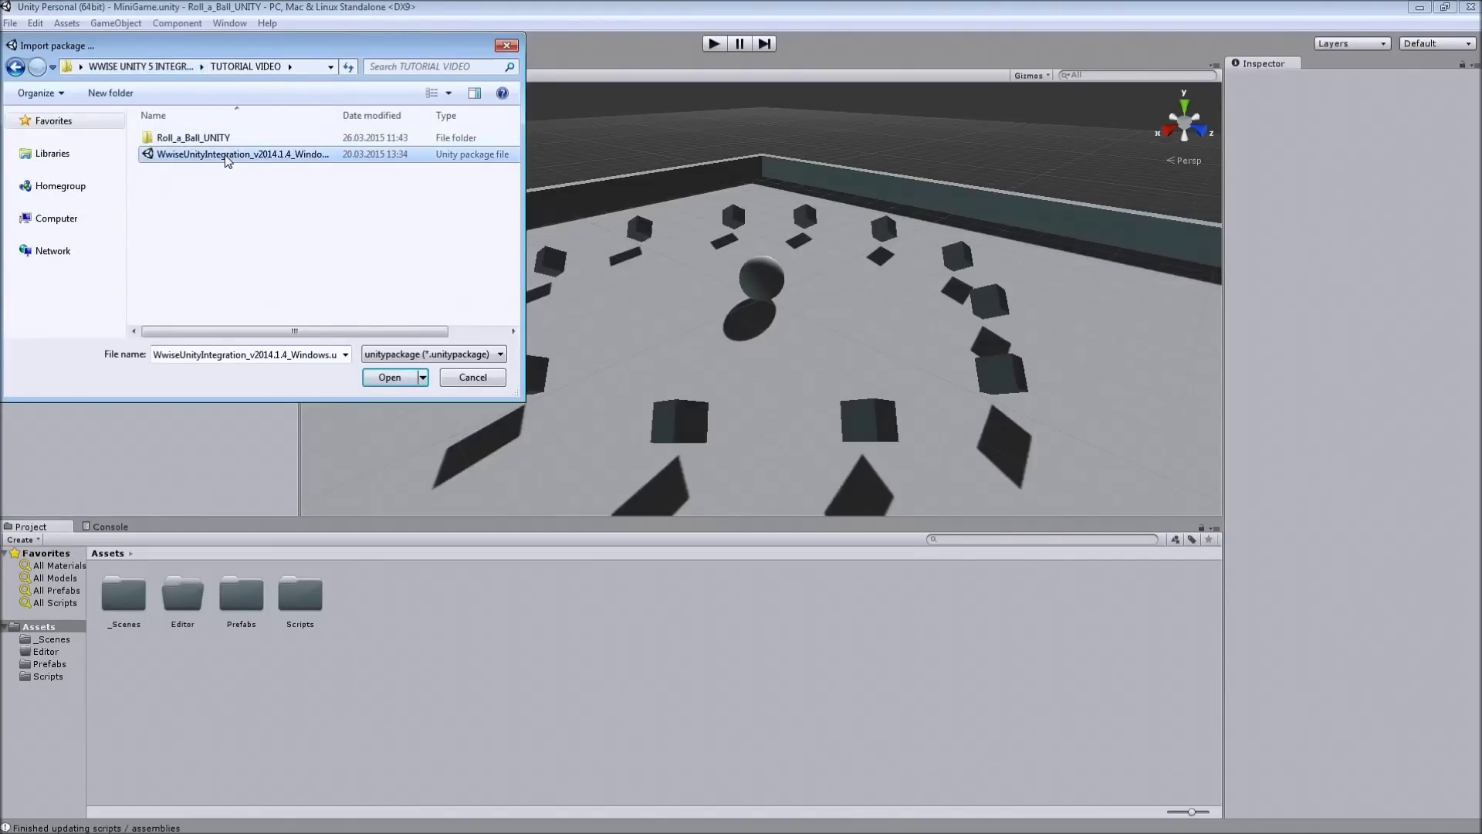
{"action": "double_click", "coordinate": [228, 156]}
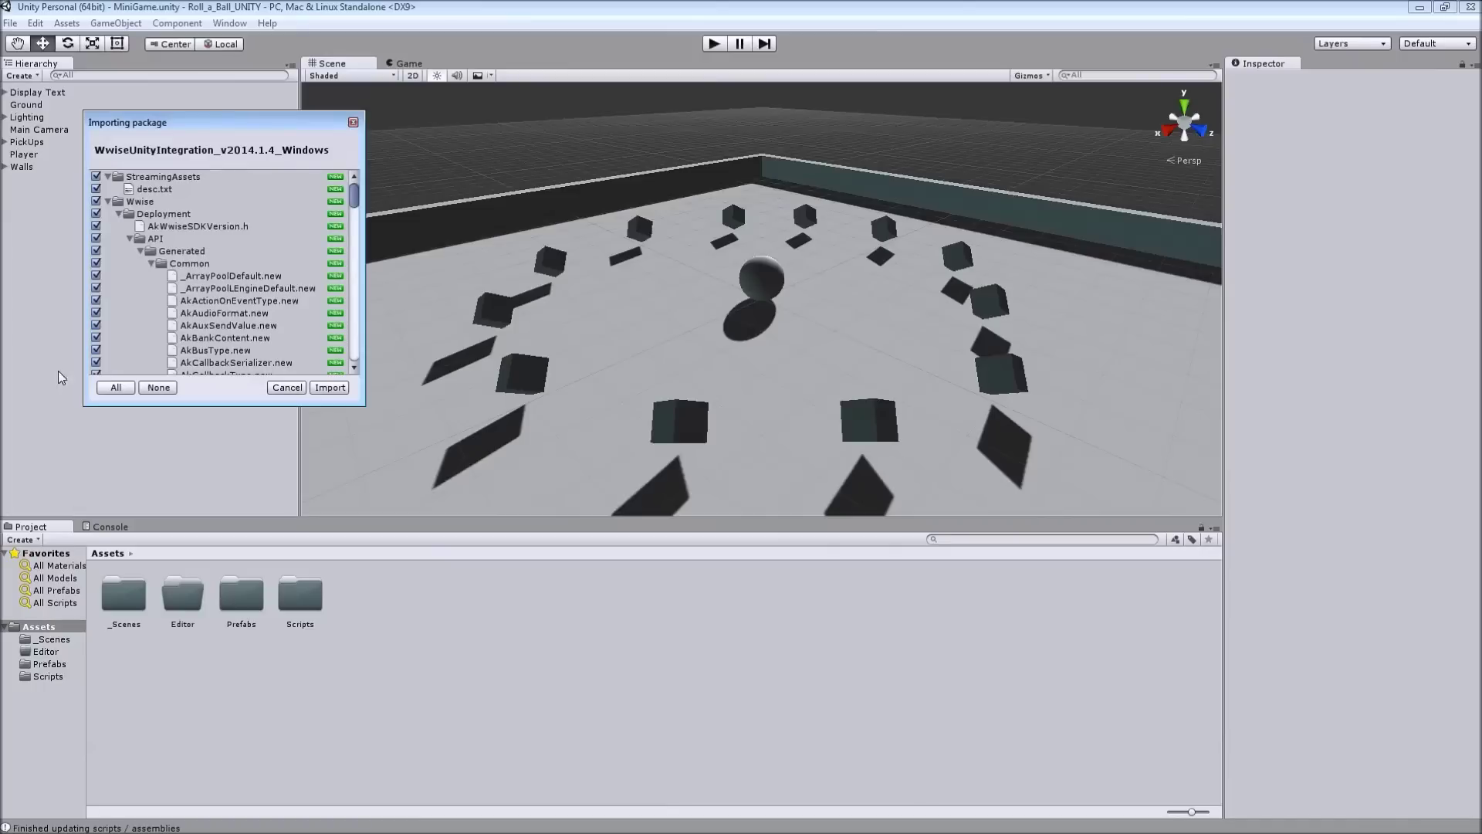
{"action": "left_click", "coordinate": [113, 388]}
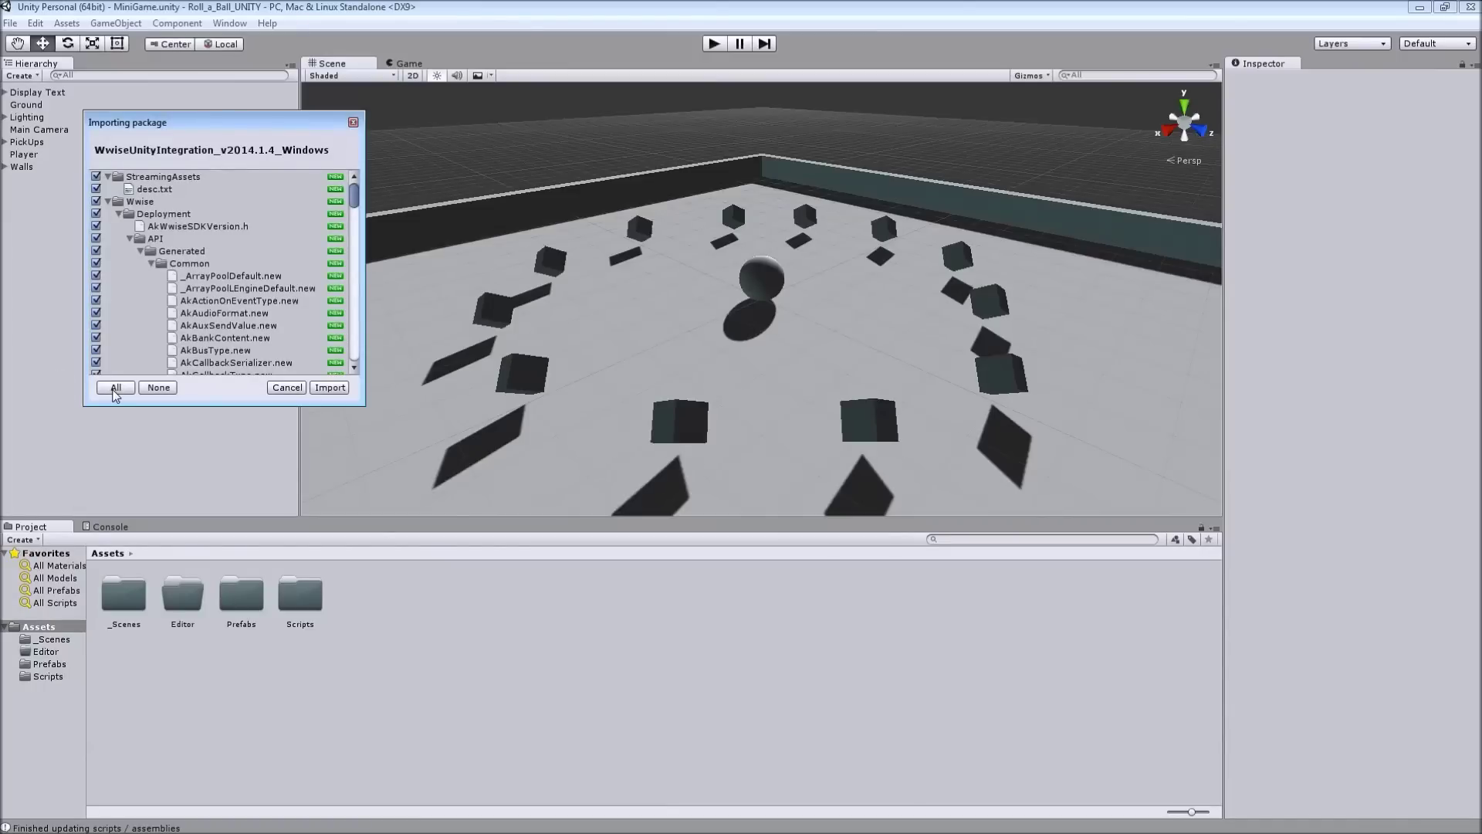
{"action": "left_click", "coordinate": [329, 389]}
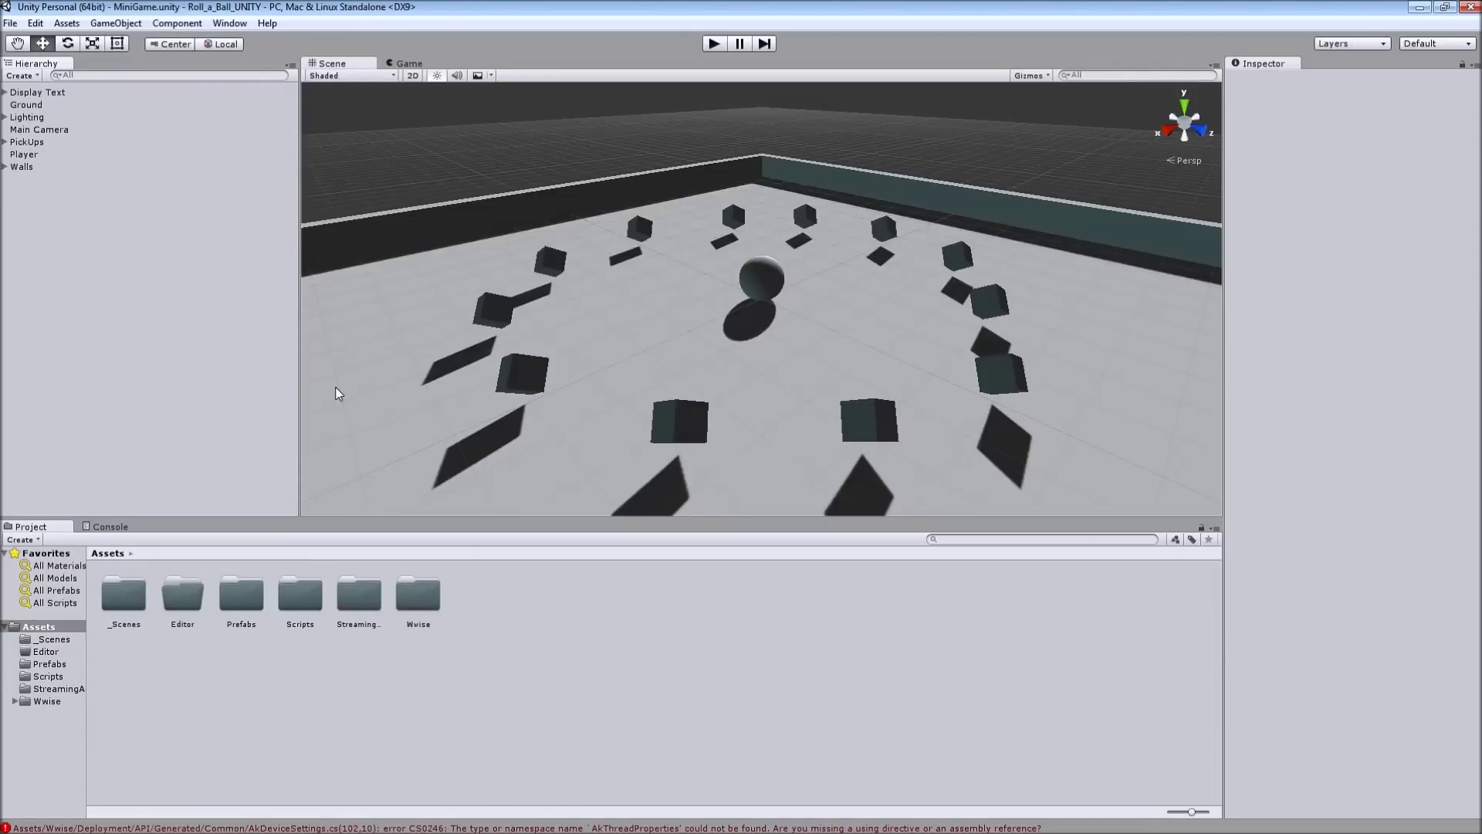
- Set the Build Settings target platform to Windows
{"action": "left_click", "coordinate": [11, 24]}
{"action": "left_click", "coordinate": [72, 180]}
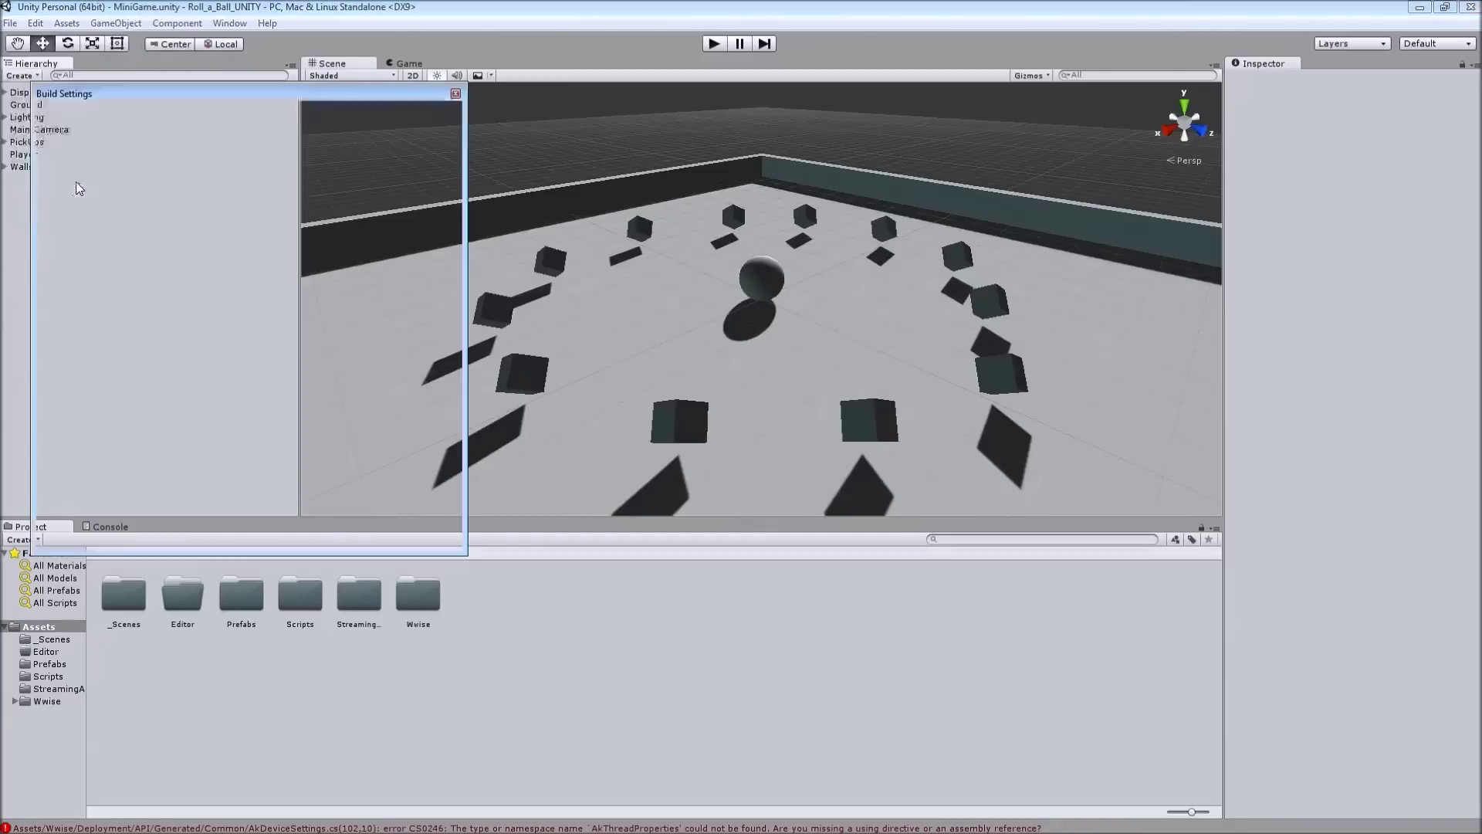
{"action": "left_click", "coordinate": [397, 361]}
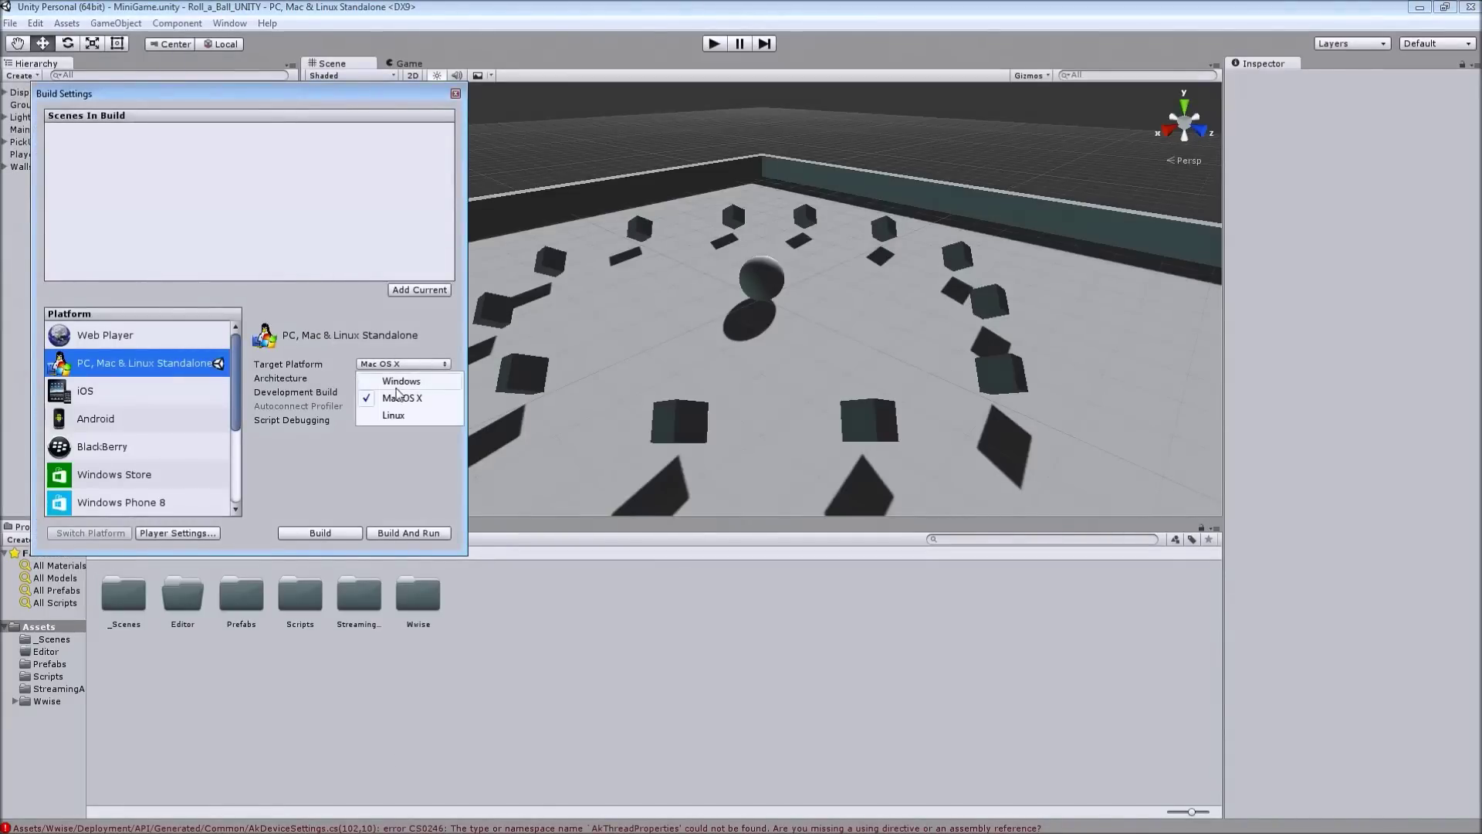
{"action": "left_click", "coordinate": [398, 383]}
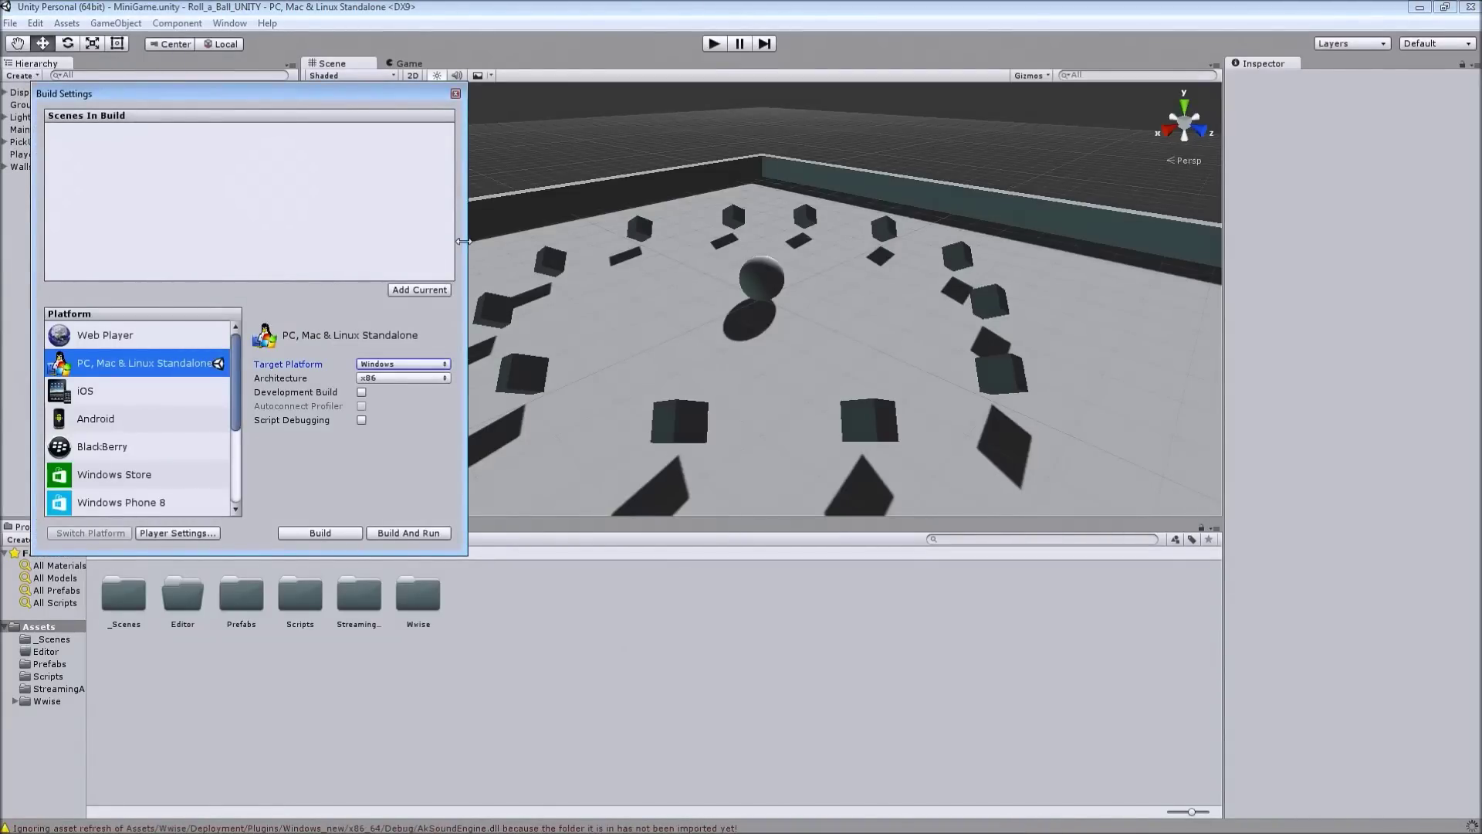
{"action": "left_click", "coordinate": [455, 94]}
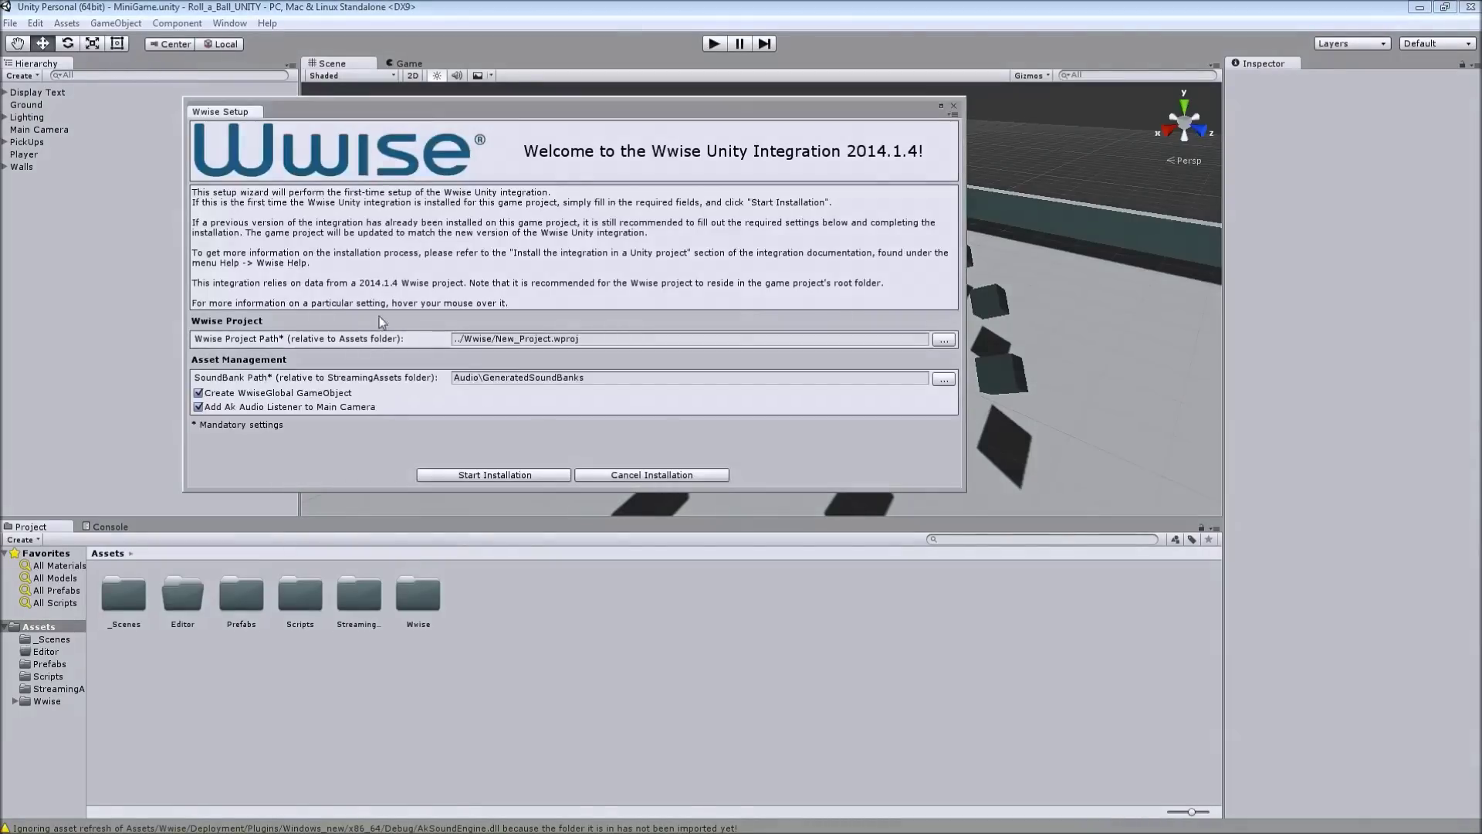
- Verify the ../Wwise/New_Project.wproj path in Wwise Setup and start the installation
{"action": "left_click_drag", "start_coordinate": [618, 105], "coordinate": [756, 192]}
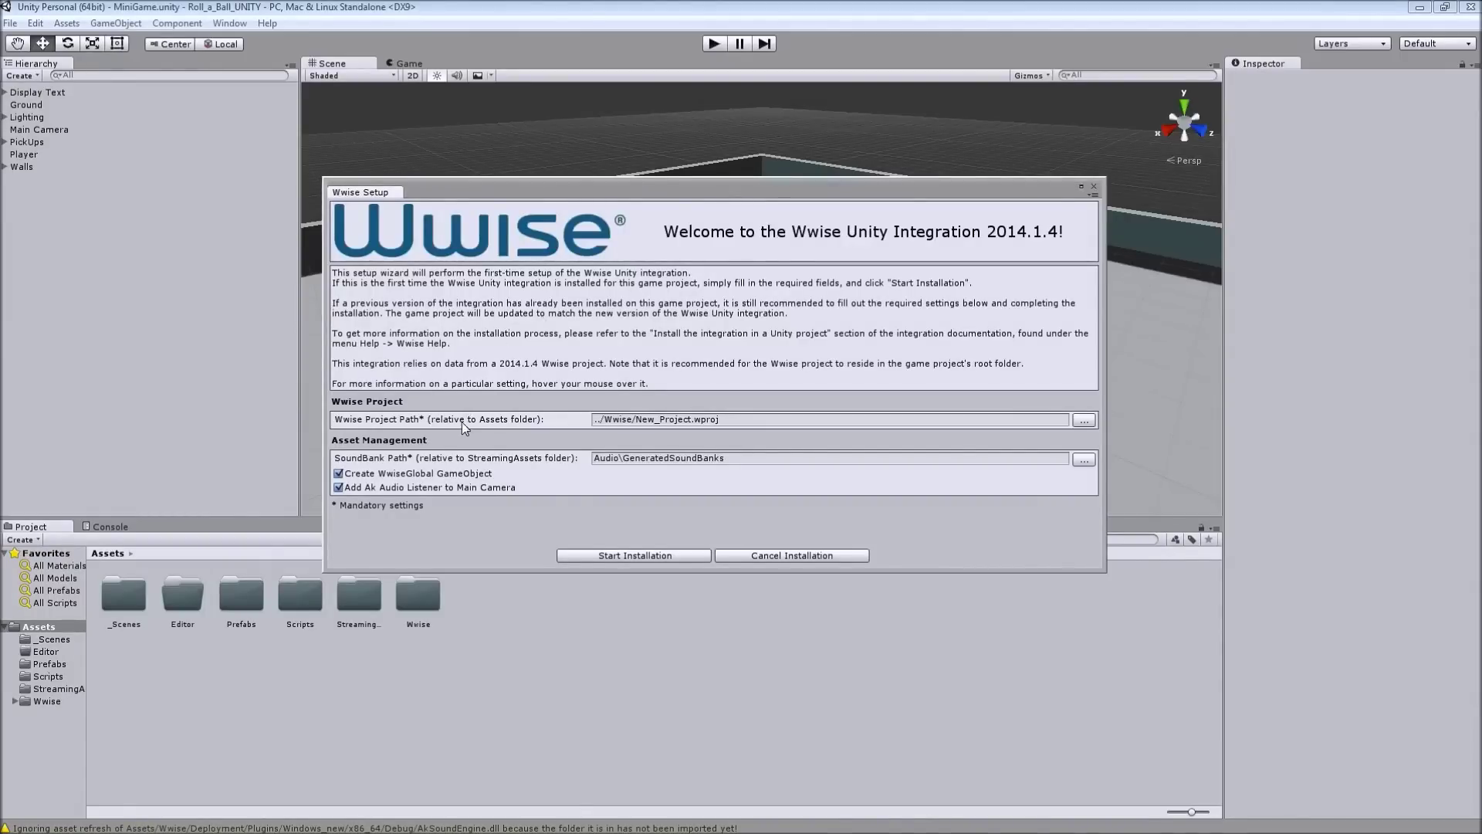
{"action": "left_click", "coordinate": [703, 424]}
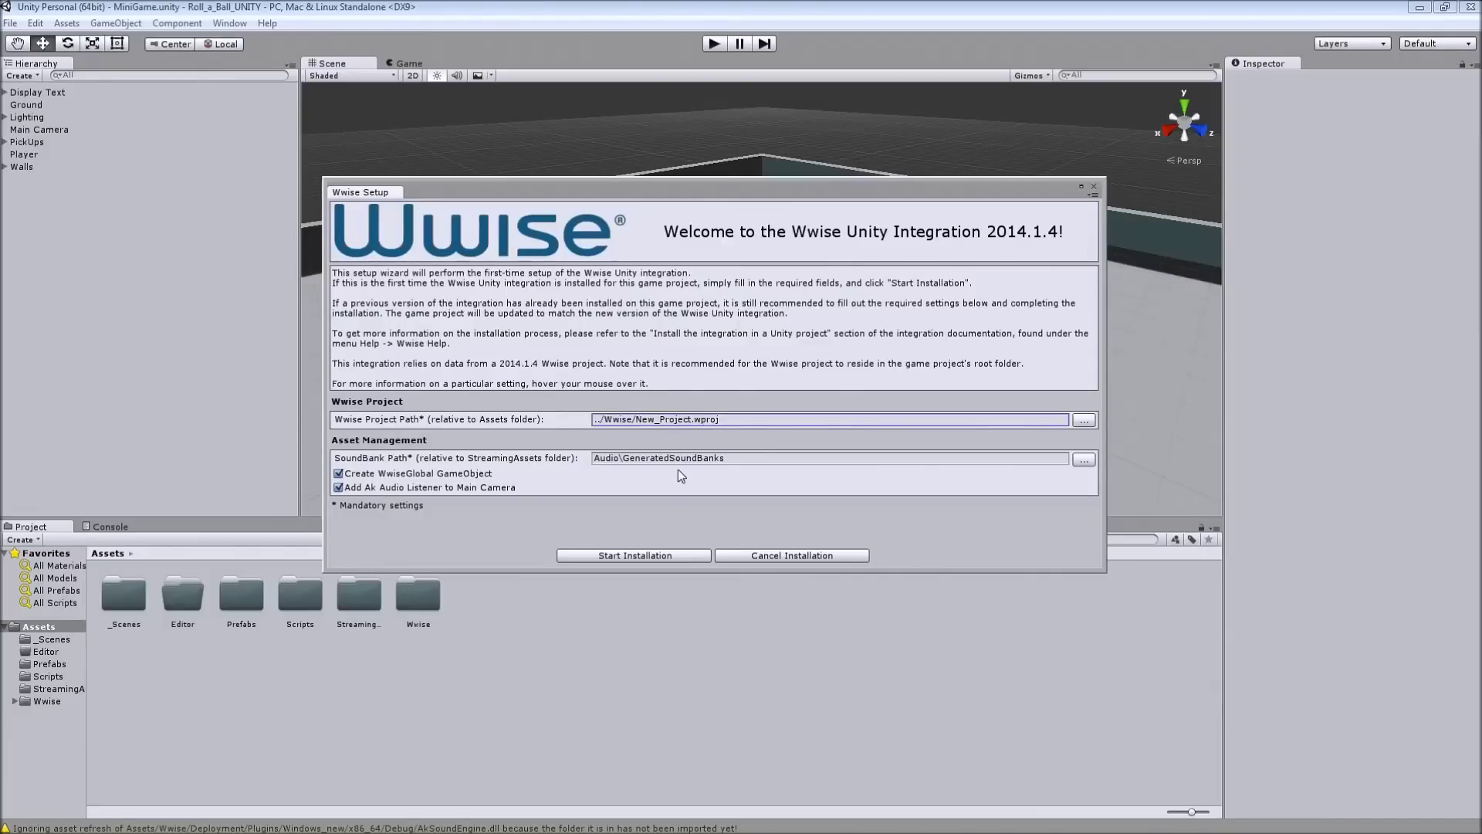
{"action": "mouse_move", "coordinate": [444, 494]}
{"action": "left_click", "coordinate": [655, 555]}
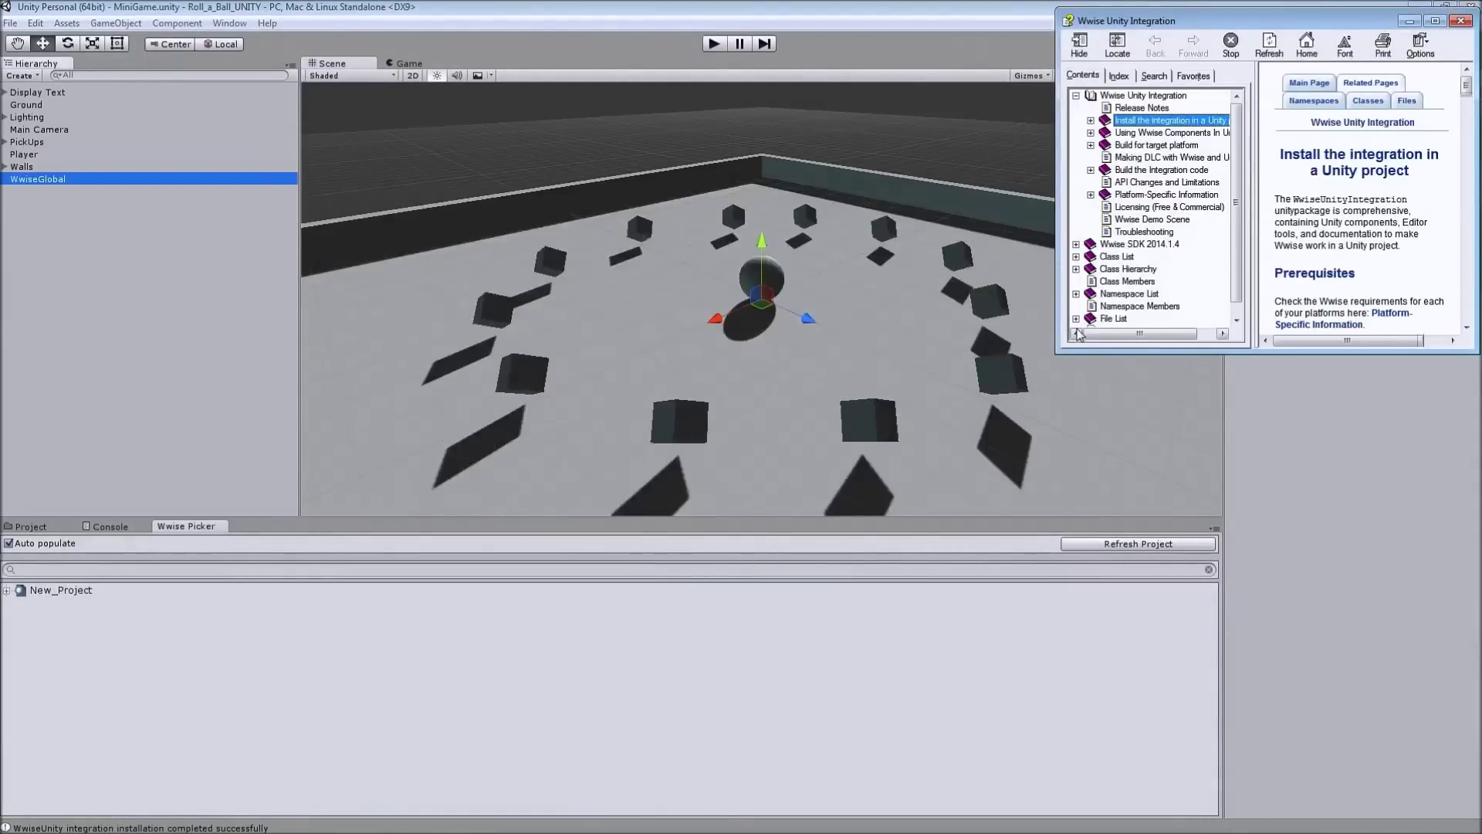
- Maximize the Wwise Unity Integration help, read the install page, and close it
{"action": "left_click", "coordinate": [1436, 21]}
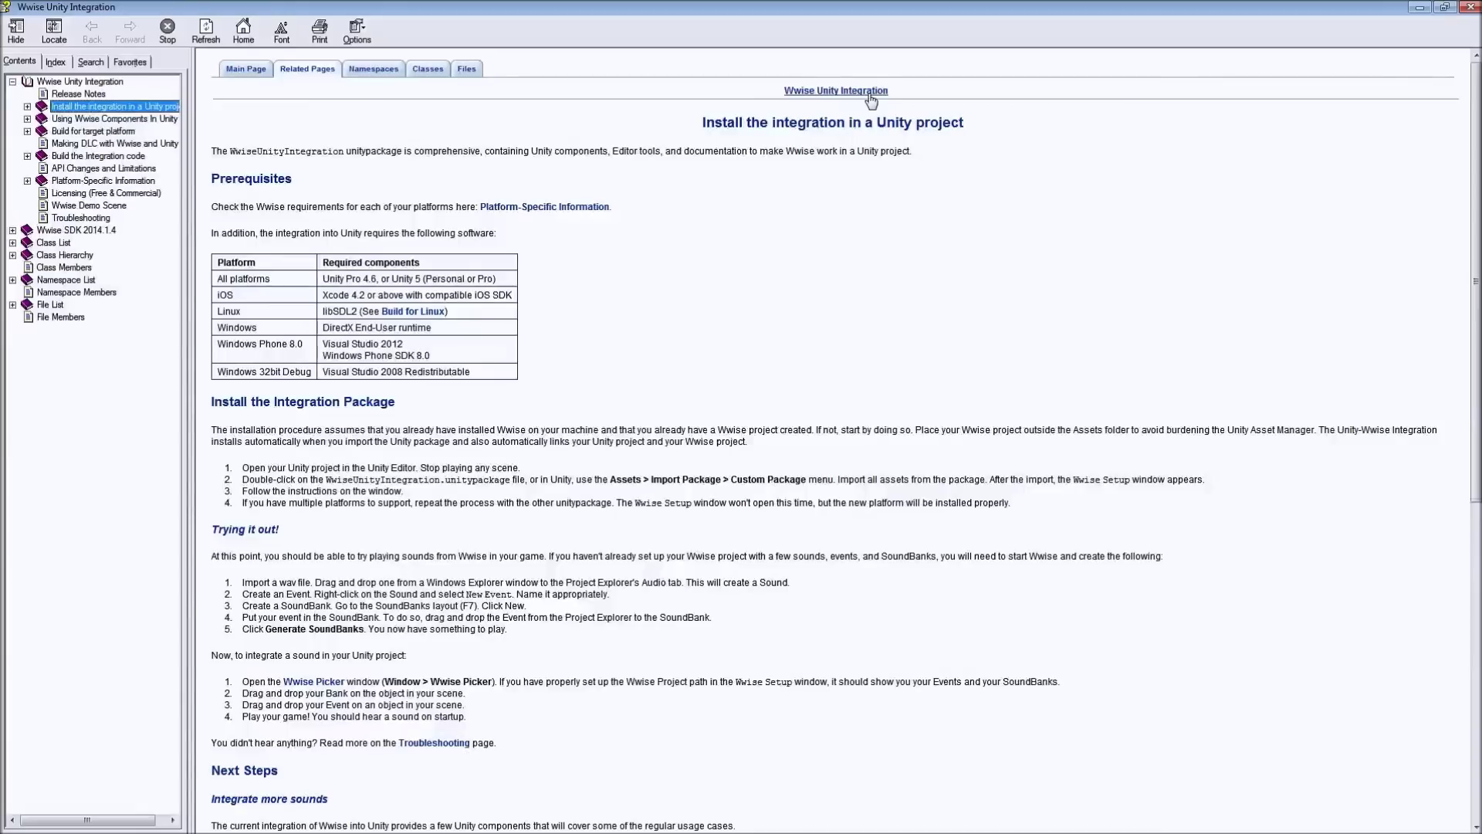
{"action": "left_click", "coordinate": [1469, 7]}
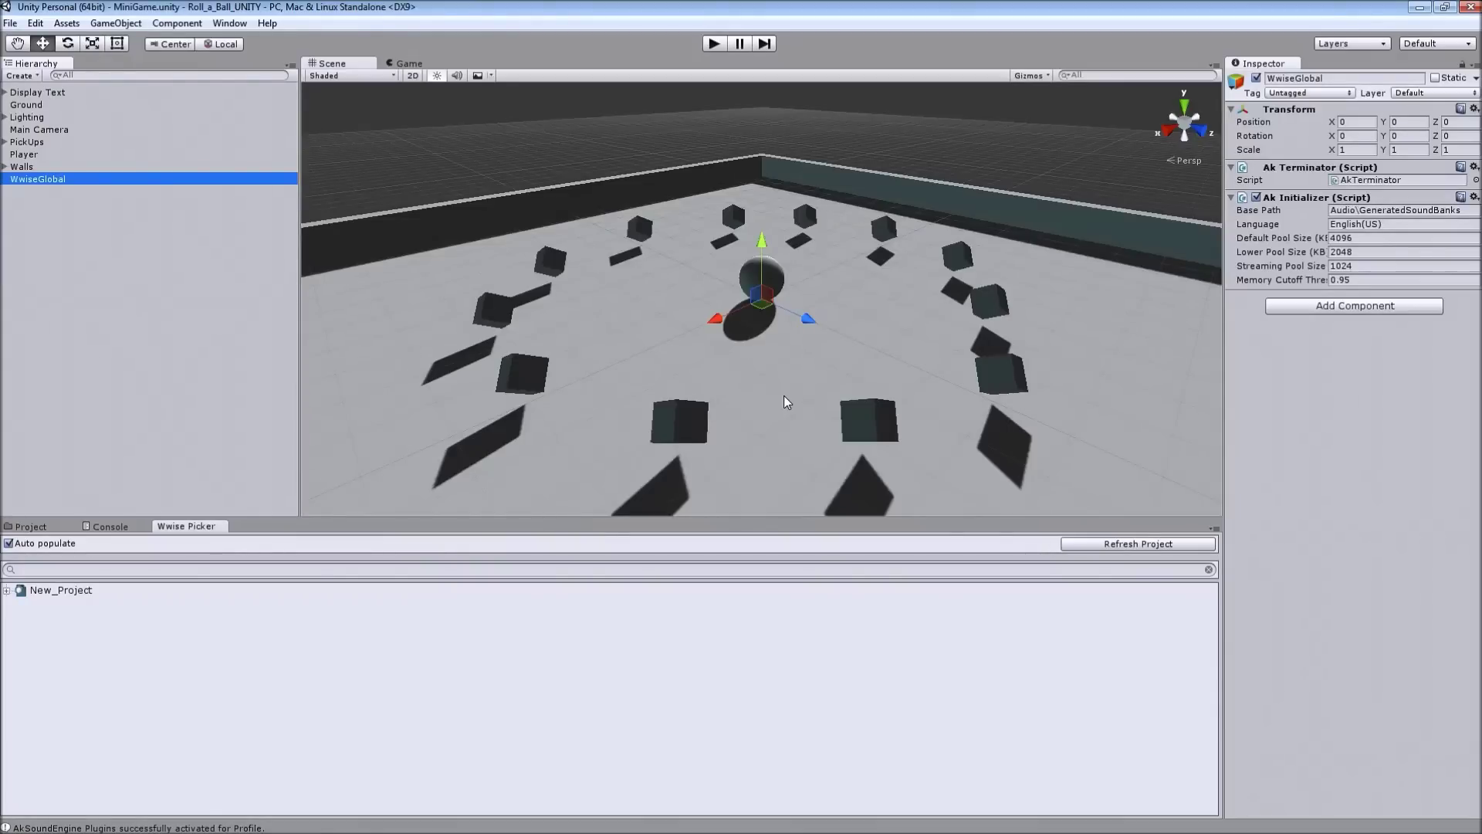
- Expand and select New_Project in the Wwise Picker to reveal its Events, SoundBanks and other groups
{"action": "left_click", "coordinate": [7, 590]}
{"action": "left_click", "coordinate": [57, 593]}
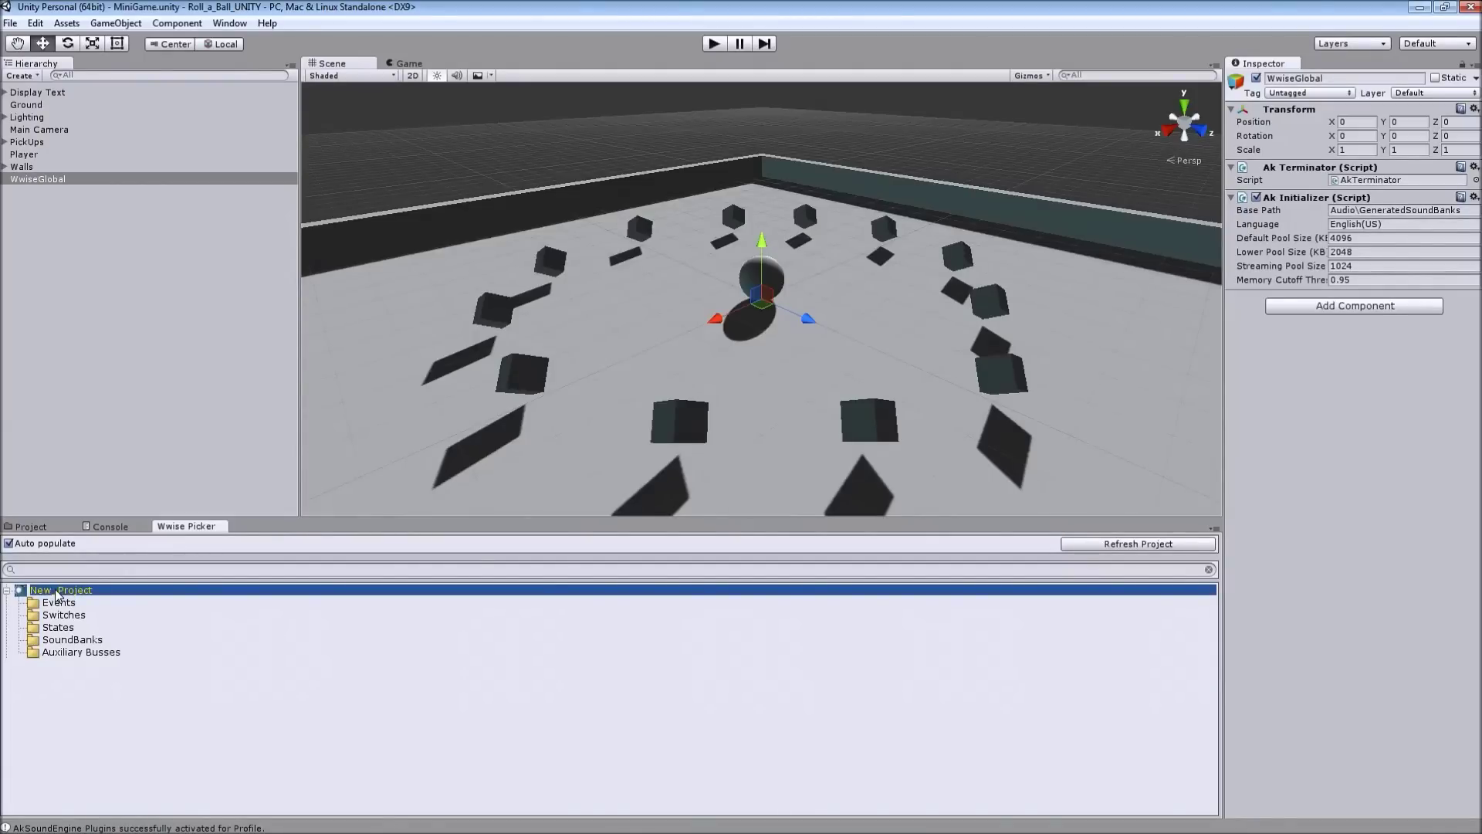
{"action": "key", "text": "alt+Tab"}
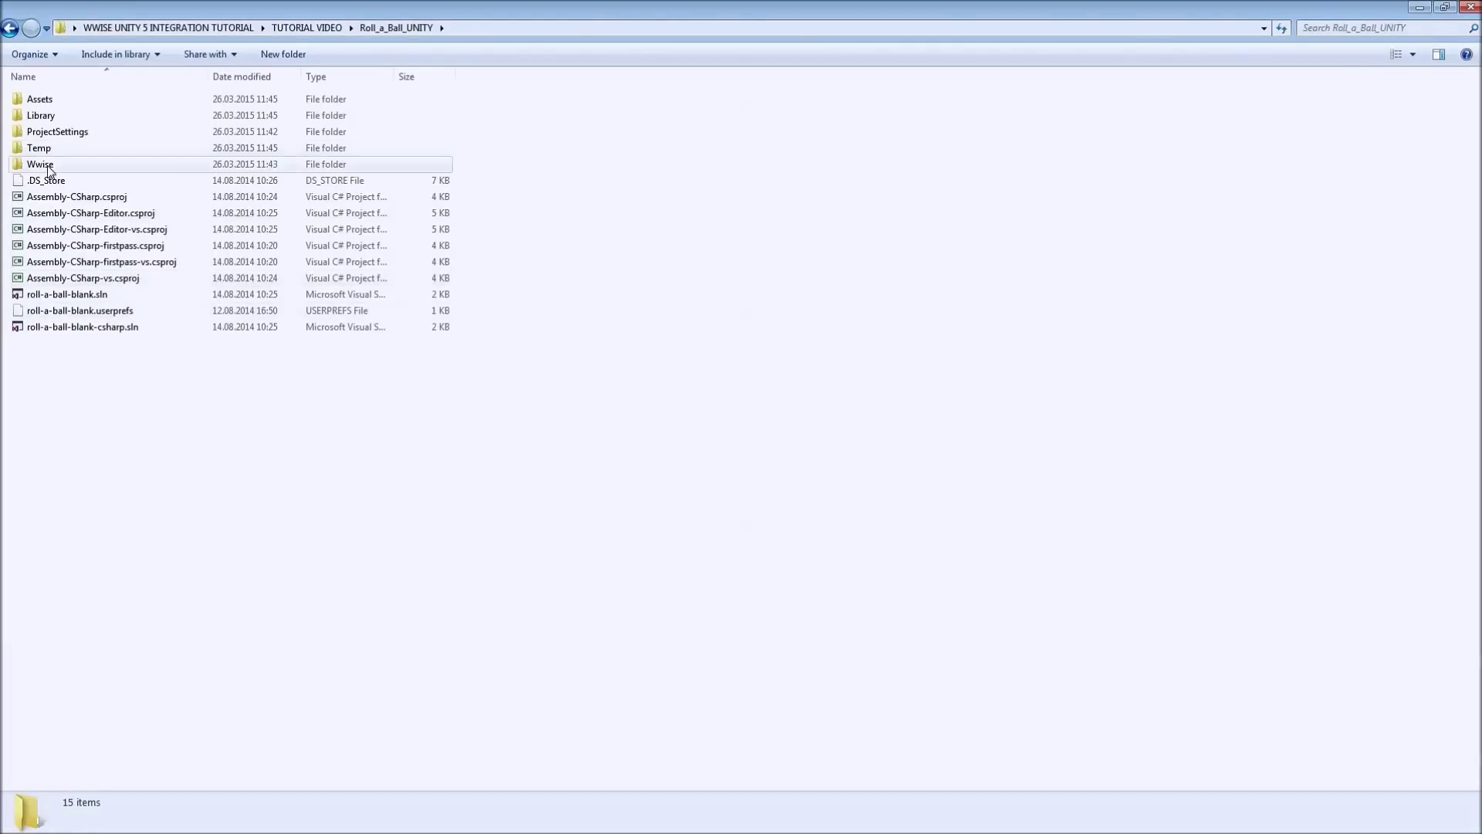
- Open the Wwise folder and launch New_Project.wproj in Wwise v2014.1.4
{"action": "left_click", "coordinate": [49, 165]}
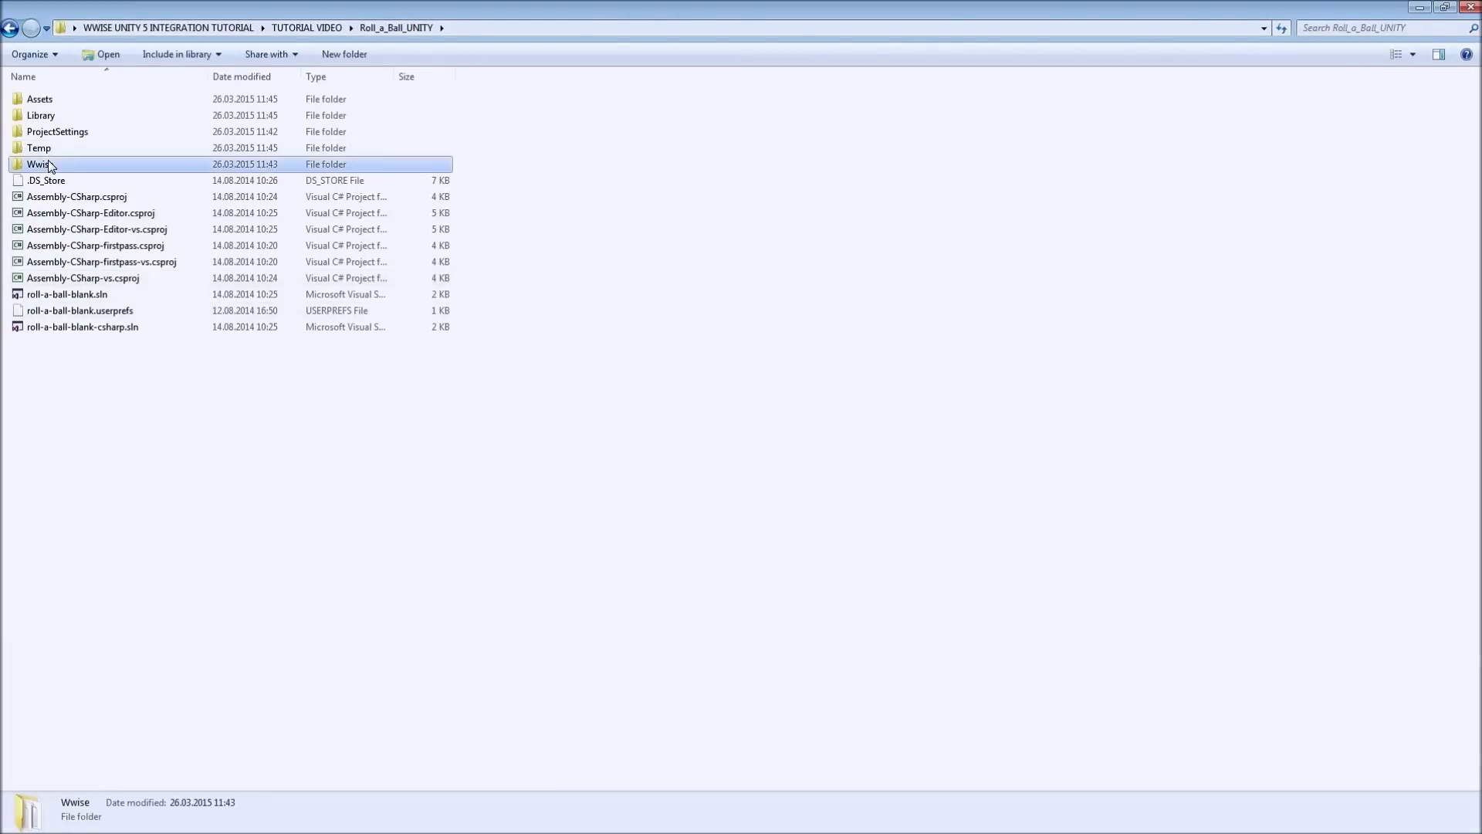
{"action": "double_click", "coordinate": [49, 165]}
{"action": "left_click", "coordinate": [66, 477]}
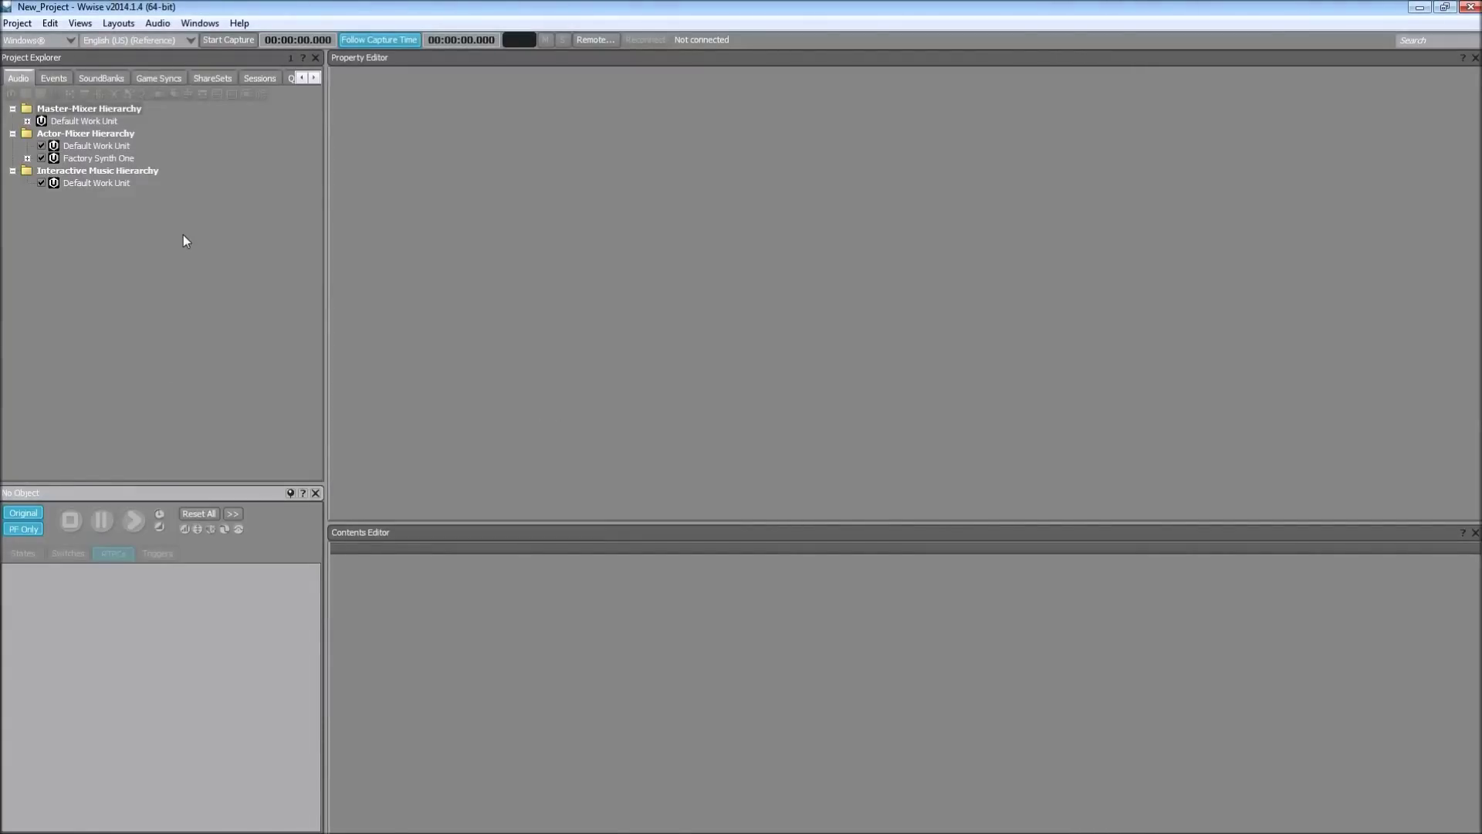
- Select the Actor-Mixer Default Work Unit and drag Vibraphone E4.wav onto it to import as Sound SFX
{"action": "left_click", "coordinate": [104, 147]}
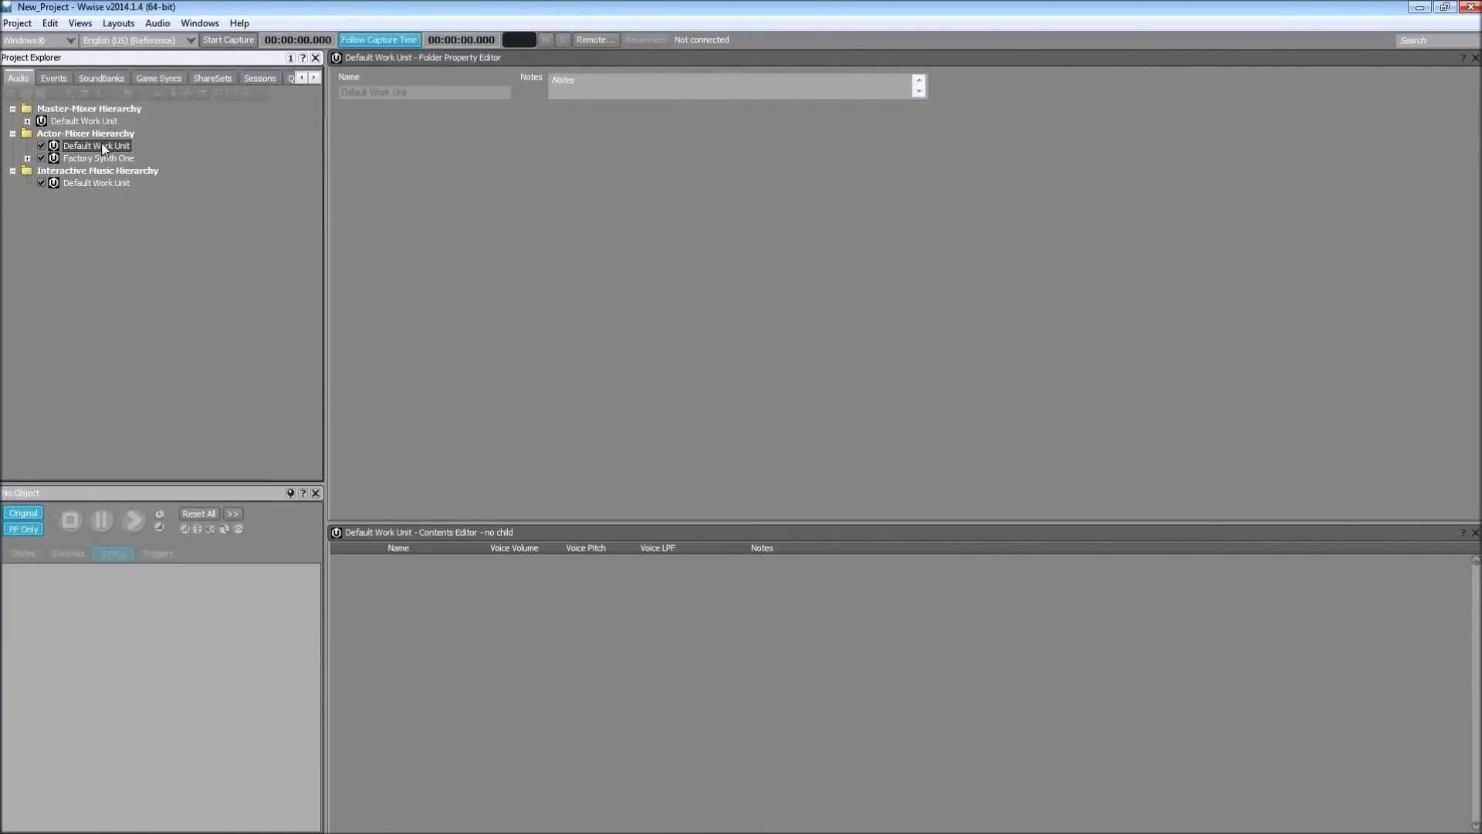
{"action": "left_click", "coordinate": [104, 149]}
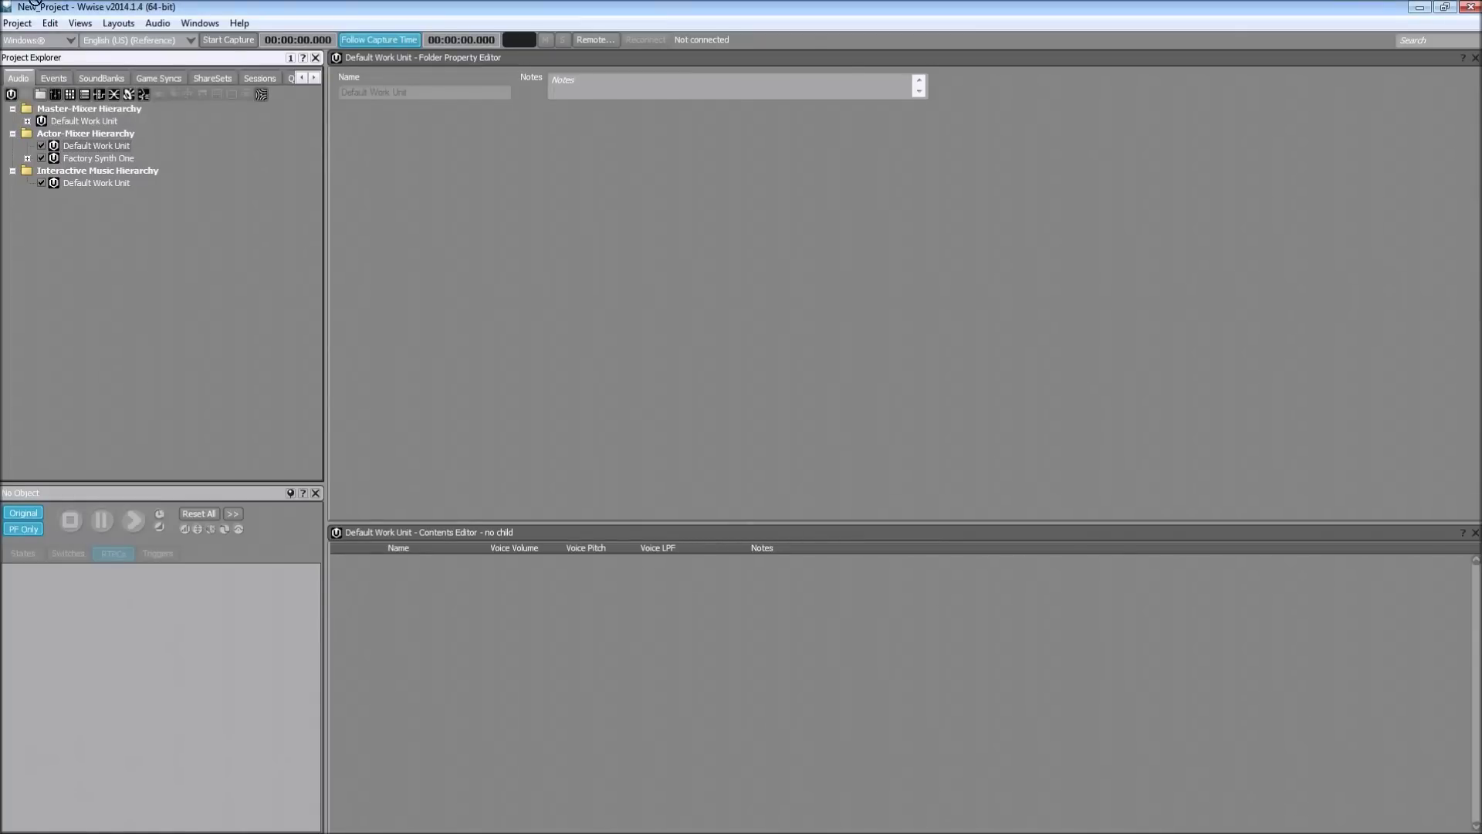
{"action": "left_click_drag", "start_coordinate": [36, 3], "coordinate": [83, 147]}
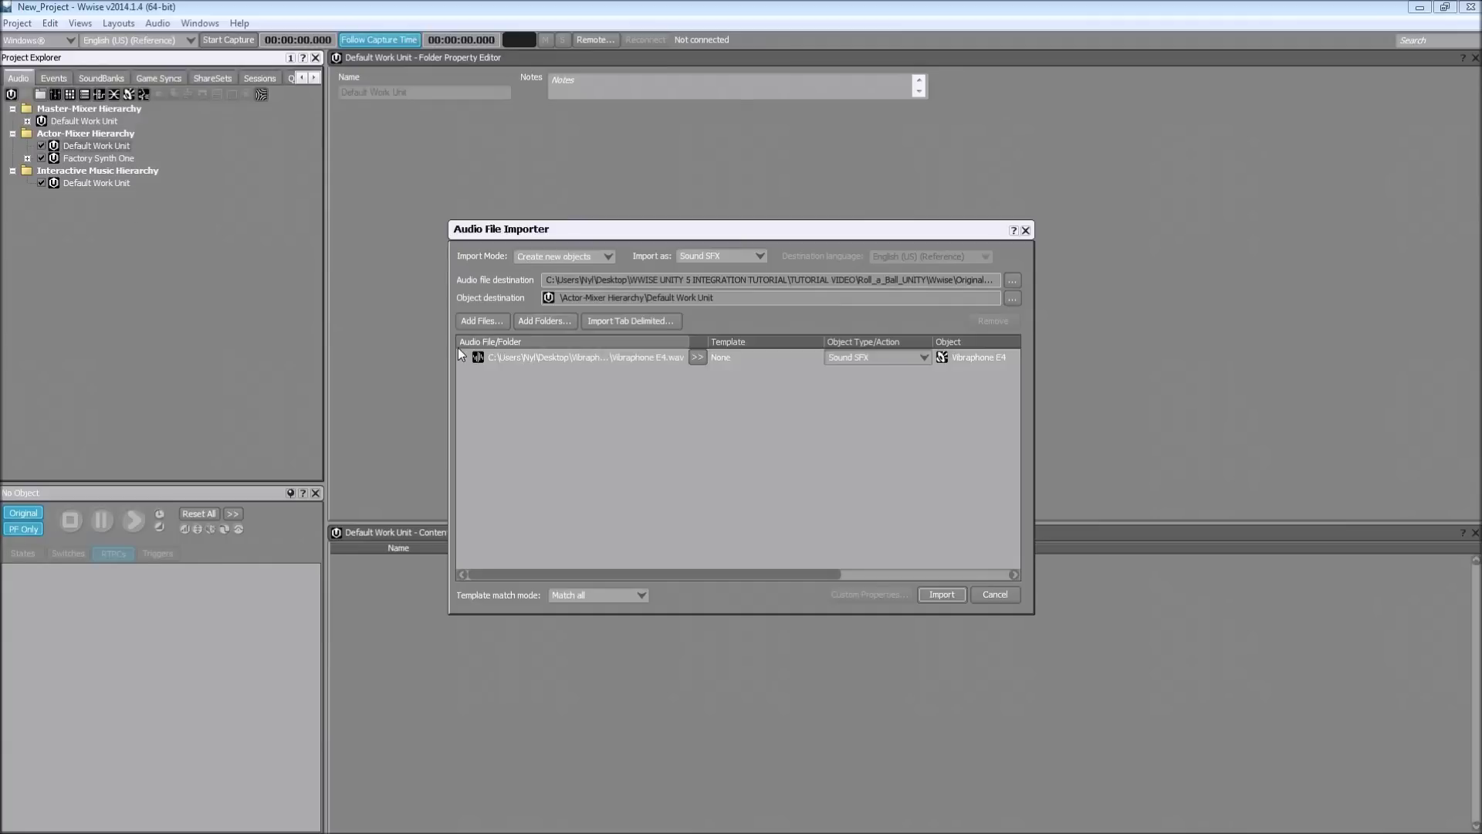
- Import Vibraphone E4.wav as a Sound SFX and expand the Default Work Unit to show it
{"action": "left_click", "coordinate": [656, 359]}
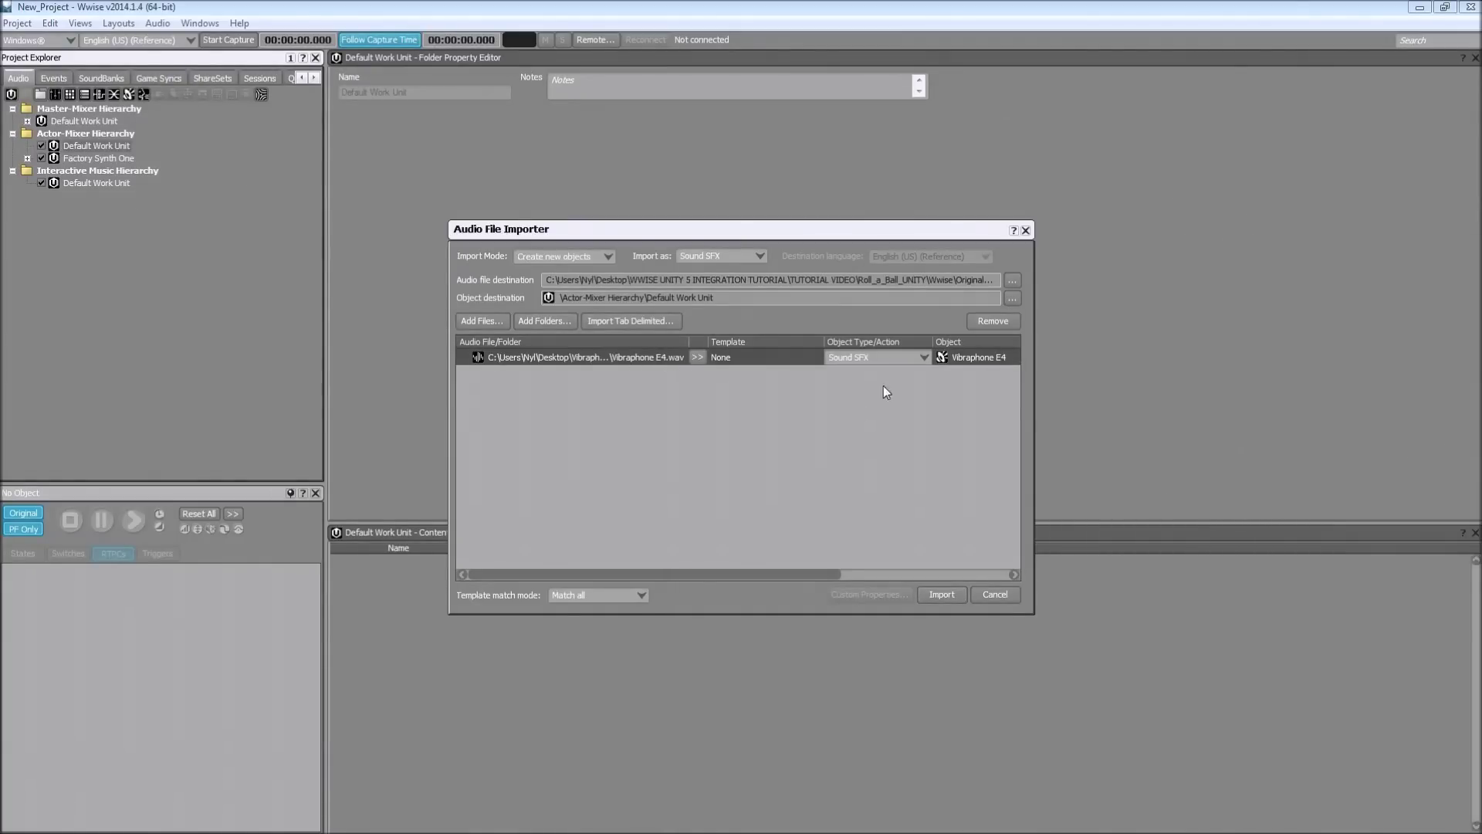
{"action": "left_click", "coordinate": [944, 599]}
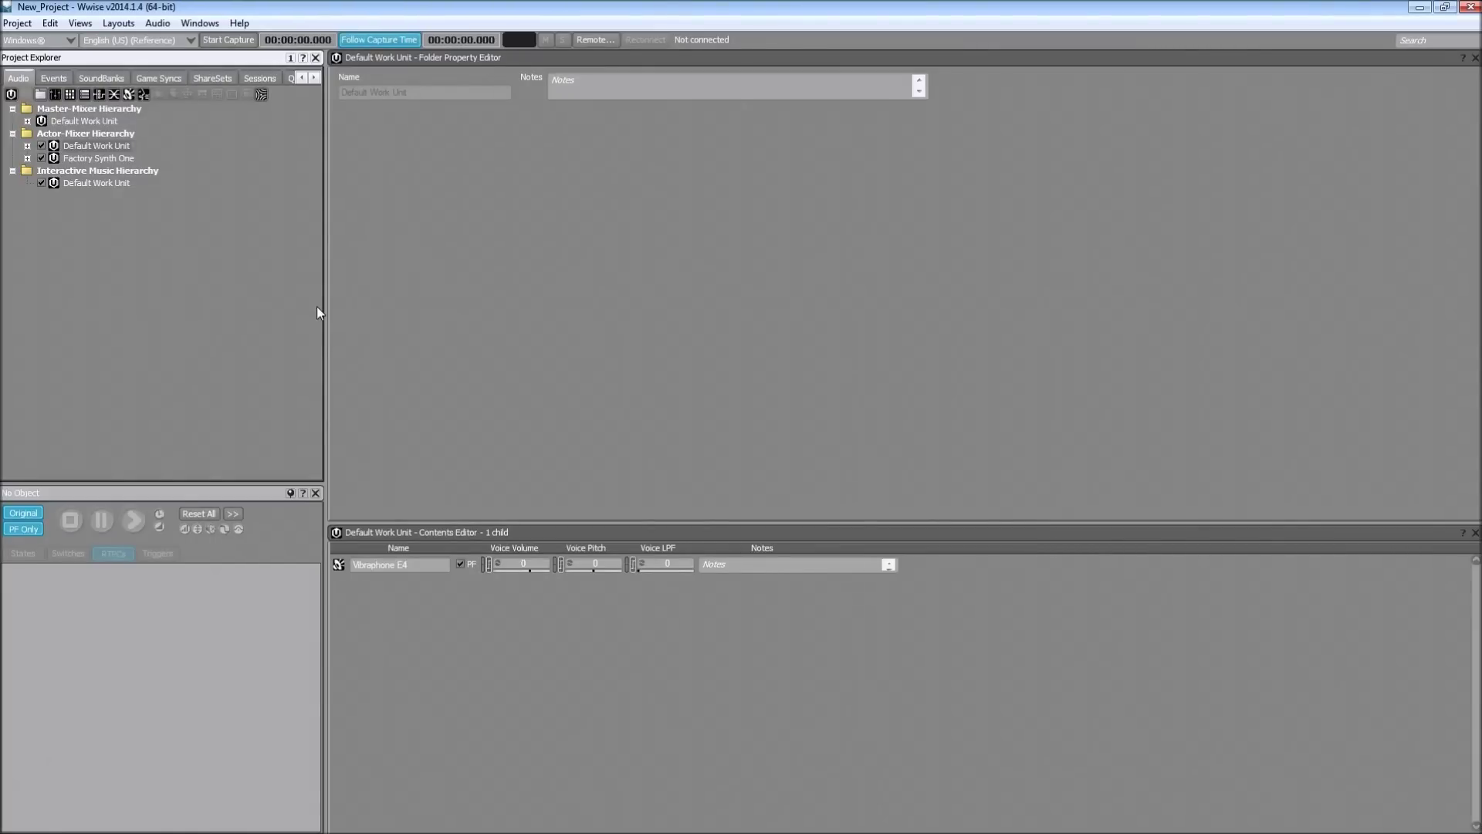
{"action": "left_click", "coordinate": [27, 146]}
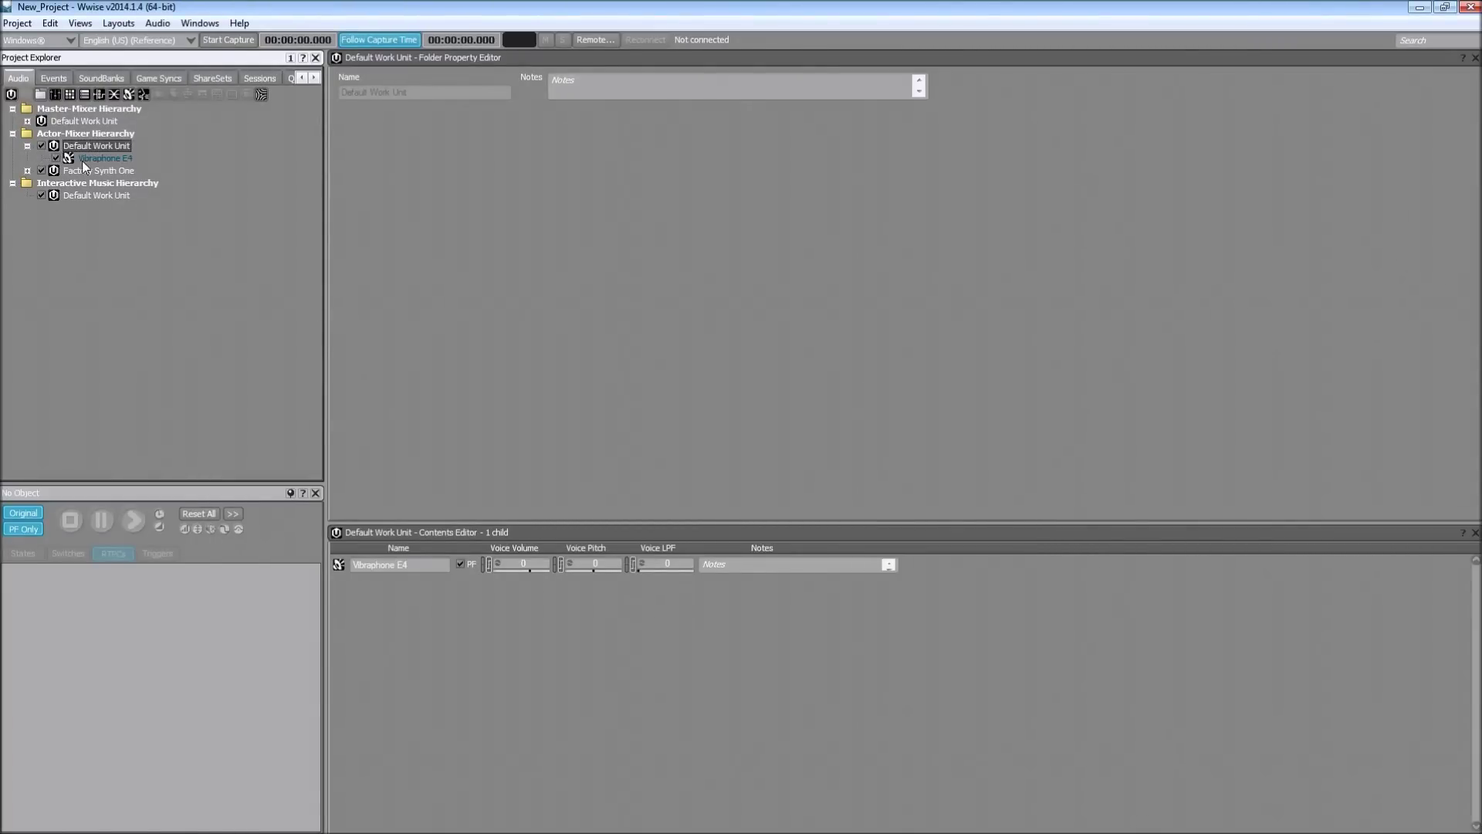
- Preview the Vibraphone E4 sound
{"action": "left_click", "coordinate": [103, 159]}
{"action": "key", "text": "space"}
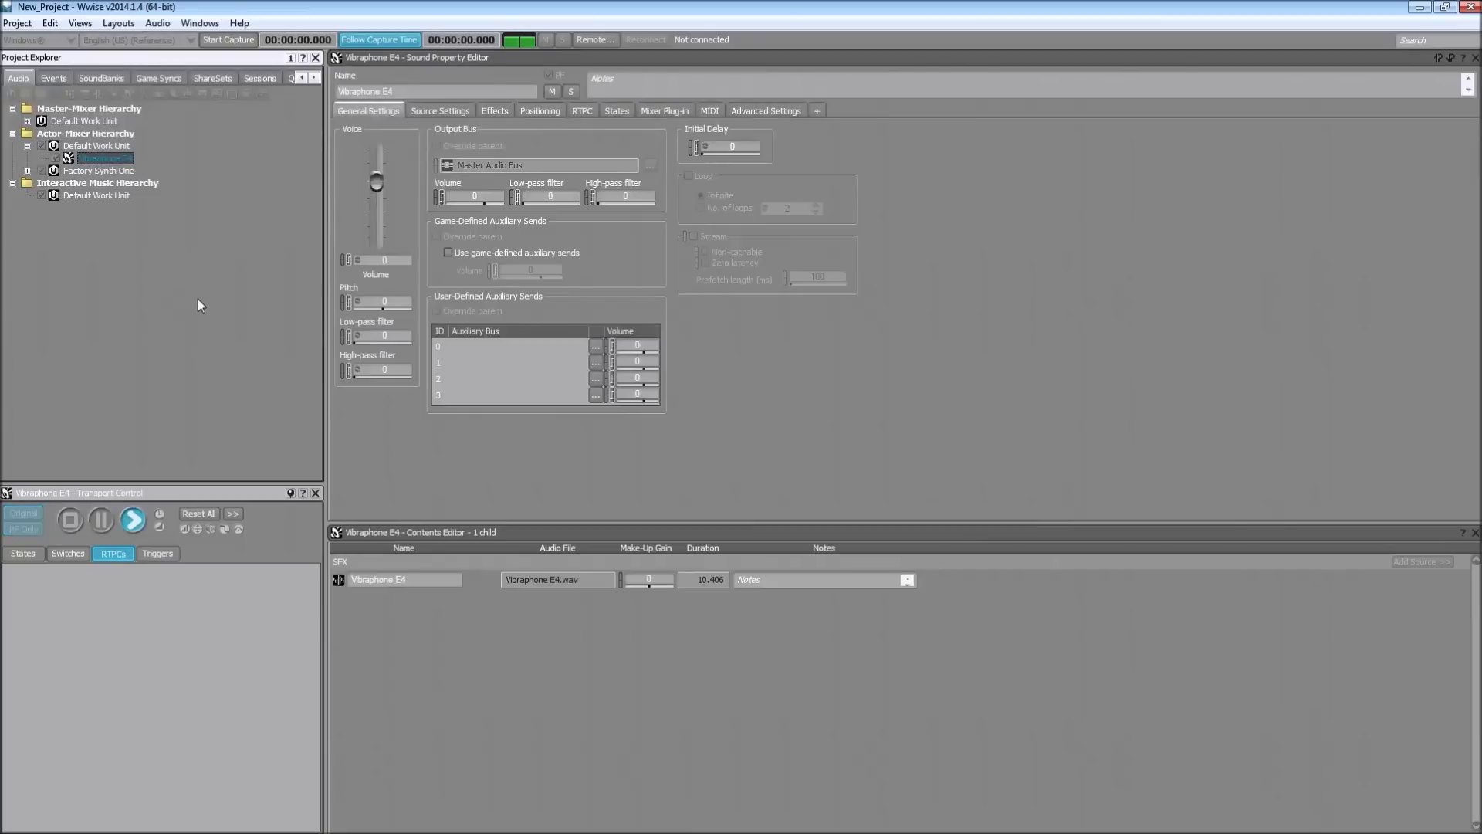
{"action": "key", "text": "space"}
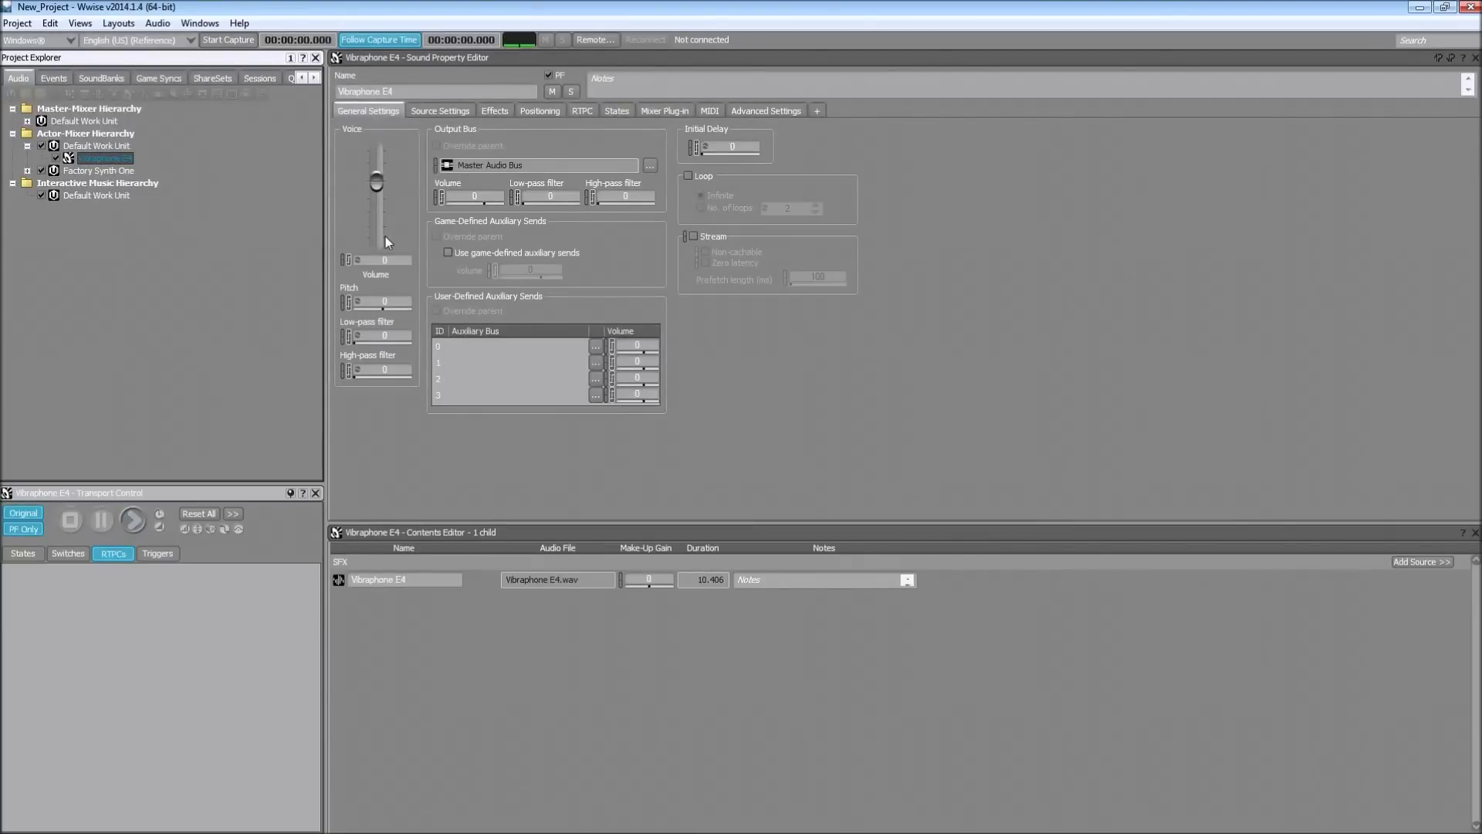
- Set Vibraphone E4's Voice volume to -20 and preview it
{"action": "left_click", "coordinate": [386, 261]}
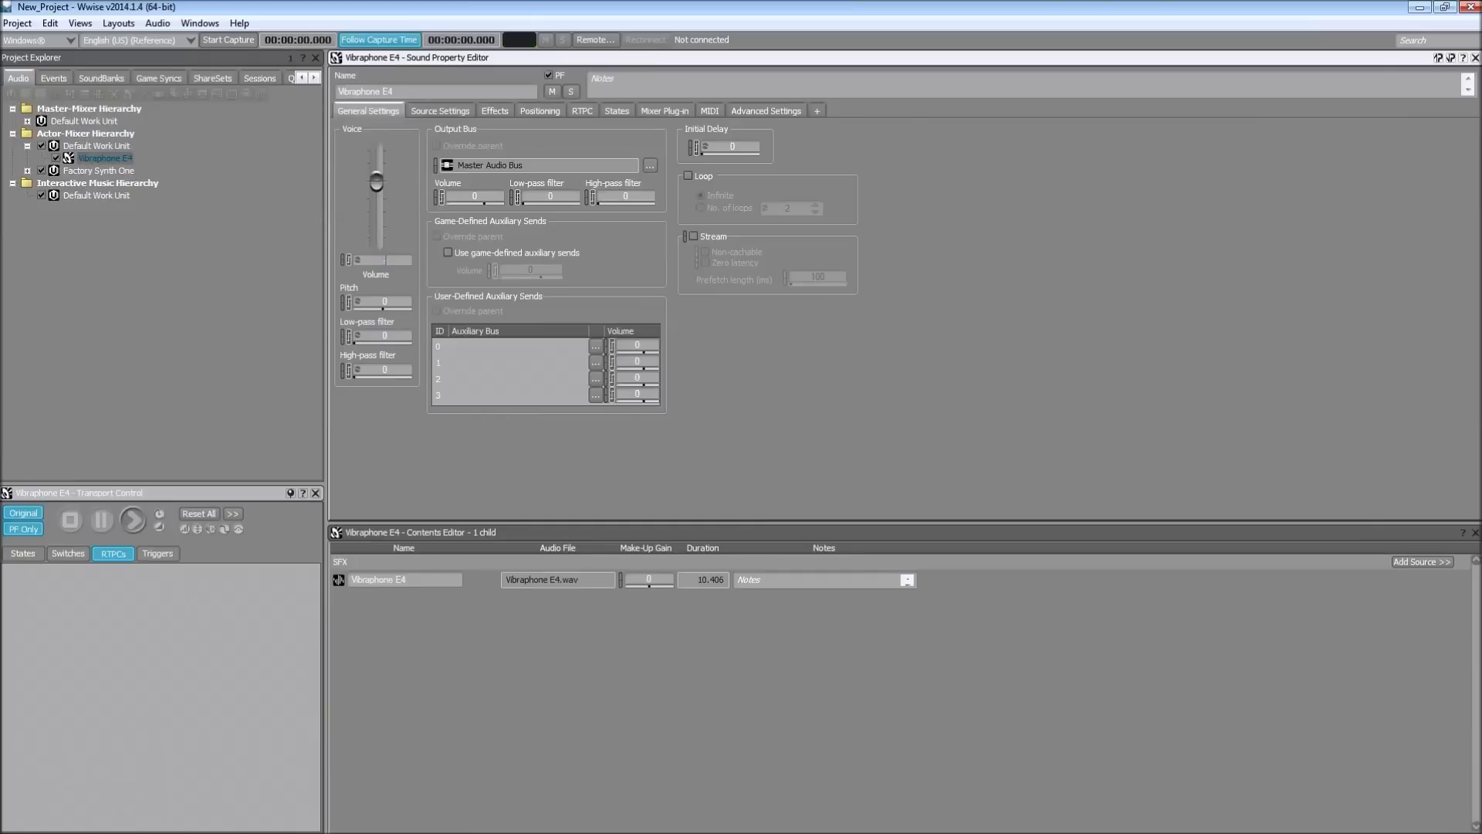
{"action": "type", "text": "-20"}
{"action": "key", "text": "Return"}
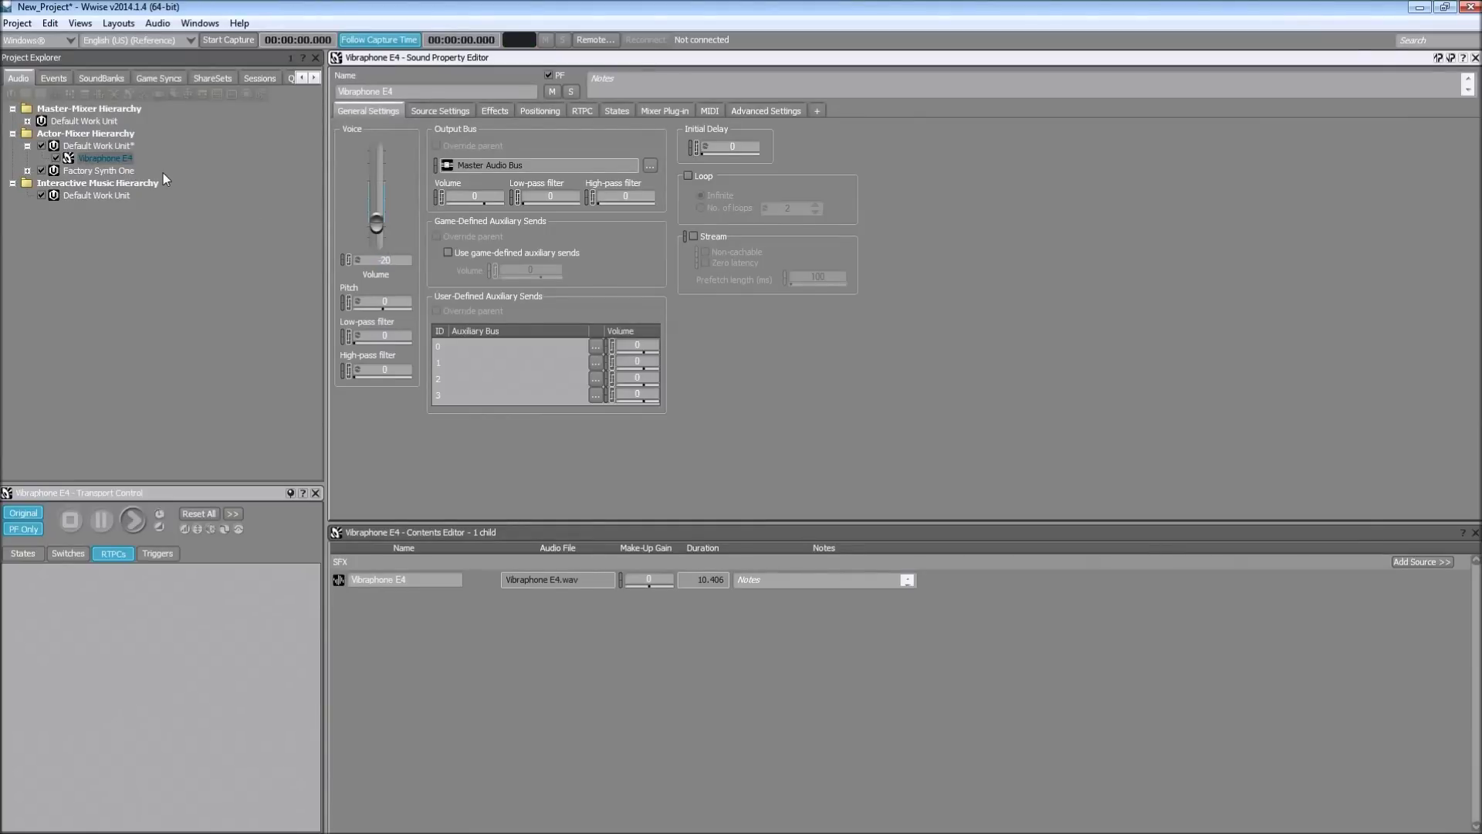
{"action": "left_click", "coordinate": [115, 158]}
{"action": "key", "text": "space"}
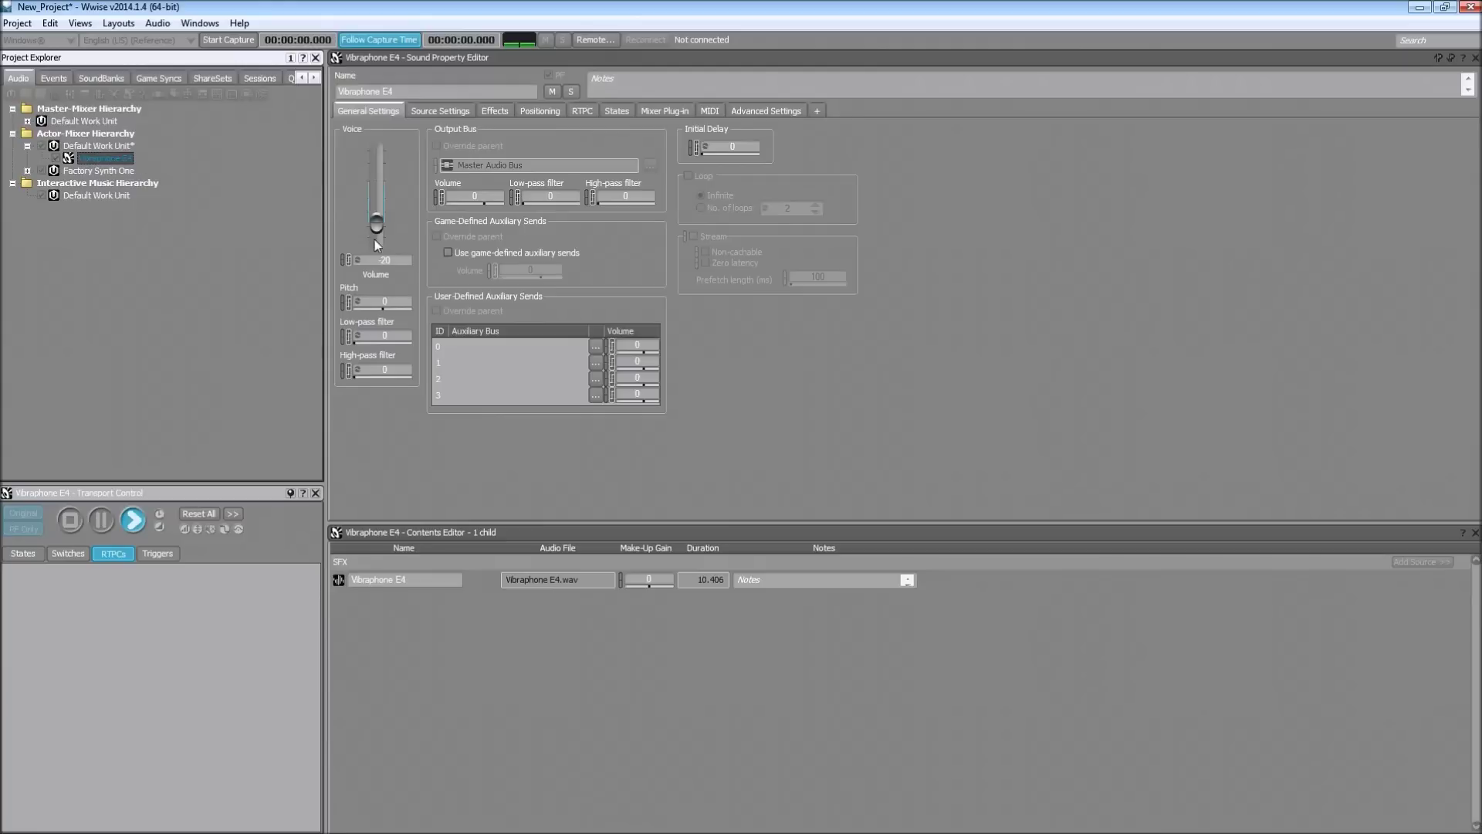
{"action": "key", "text": "space"}
- Change the Voice volume to -14, preview it again, and save the project
{"action": "left_click", "coordinate": [392, 260]}
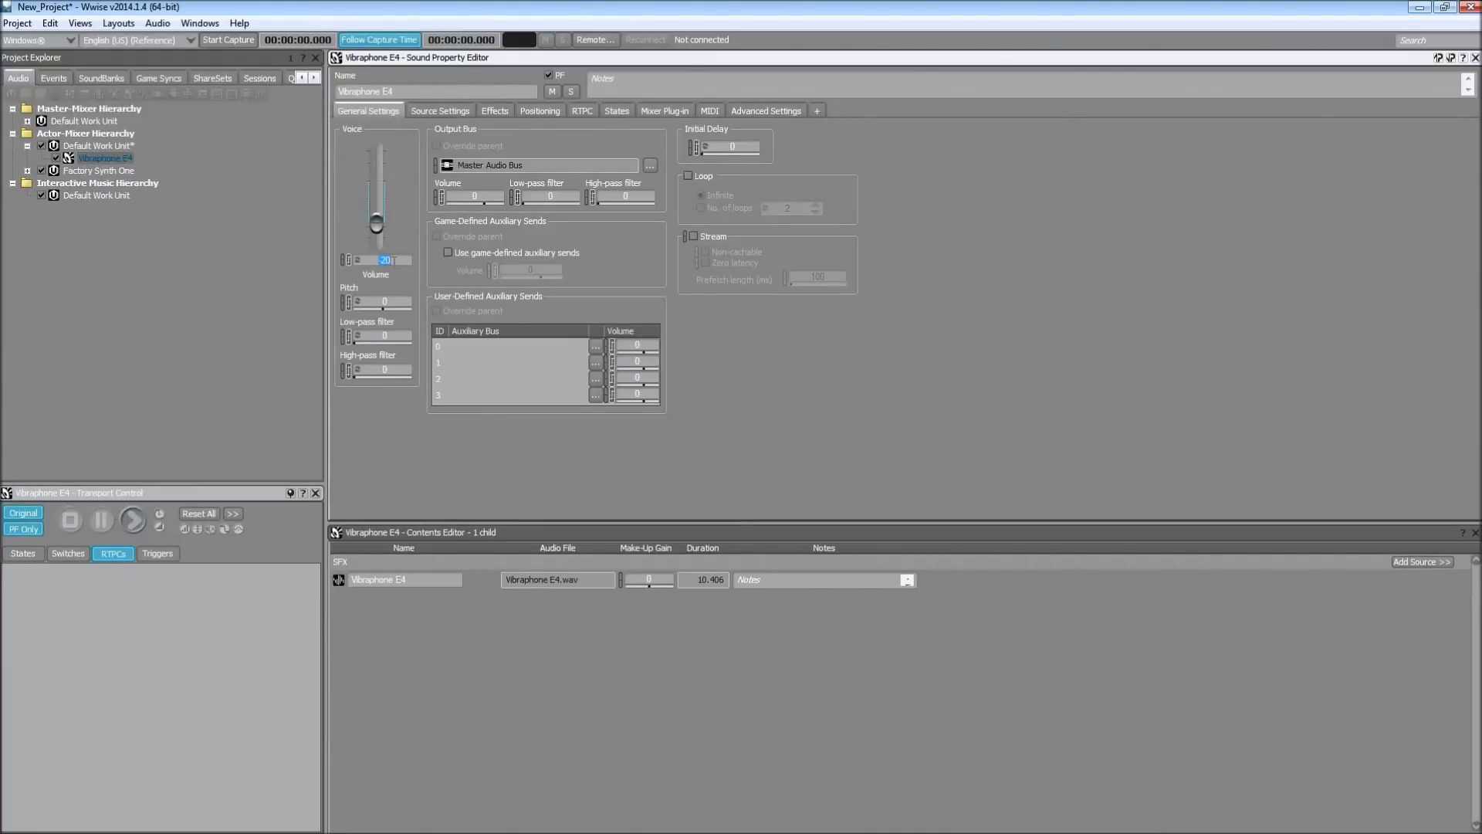
{"action": "key", "text": "BackSpace"}
{"action": "type", "text": "-14"}
{"action": "key", "text": "Return"}
{"action": "left_click", "coordinate": [123, 158]}
{"action": "key", "text": "space"}
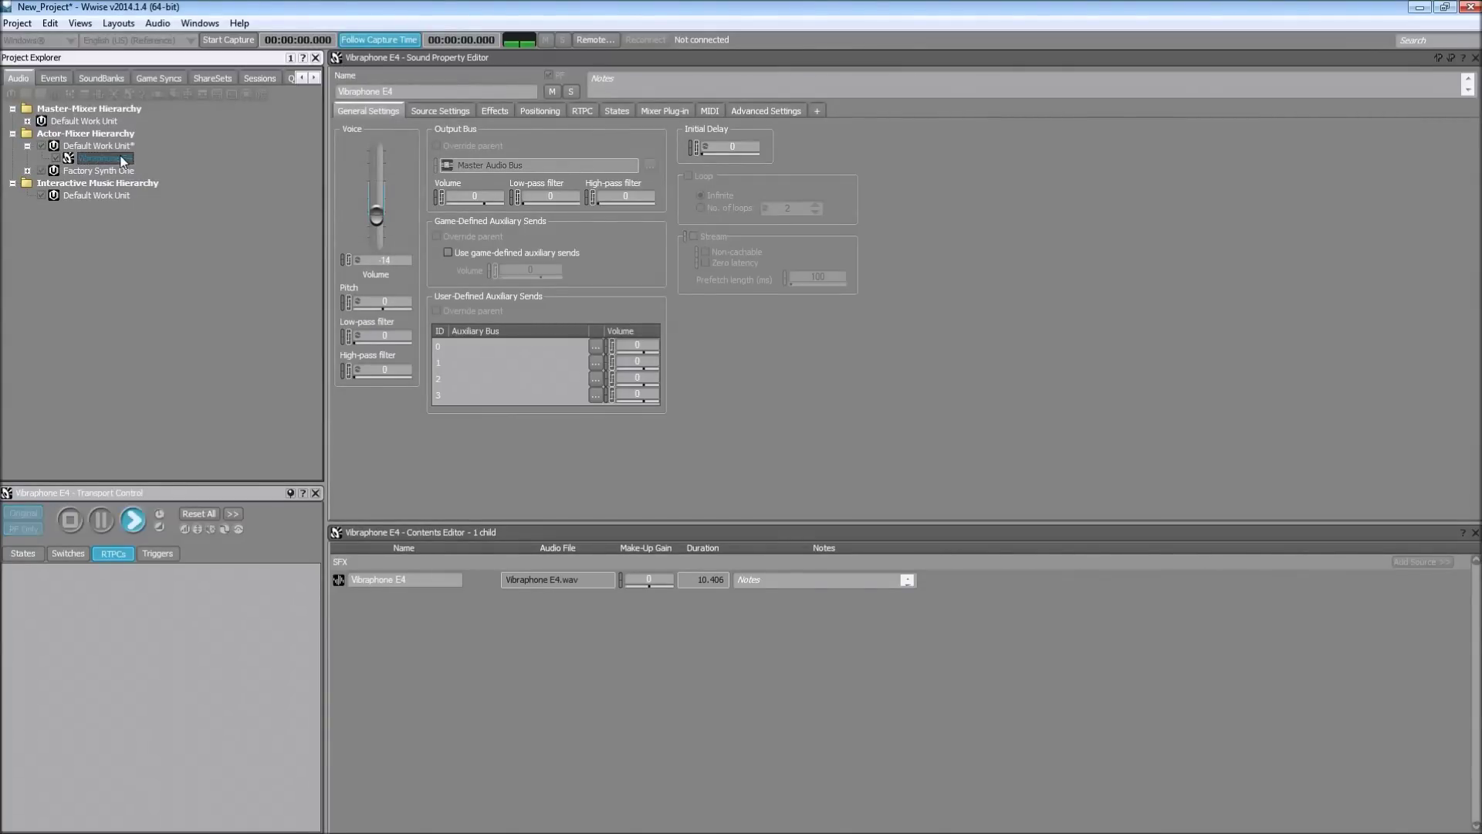
{"action": "key", "text": "space"}
{"action": "key", "text": "ctrl+s"}
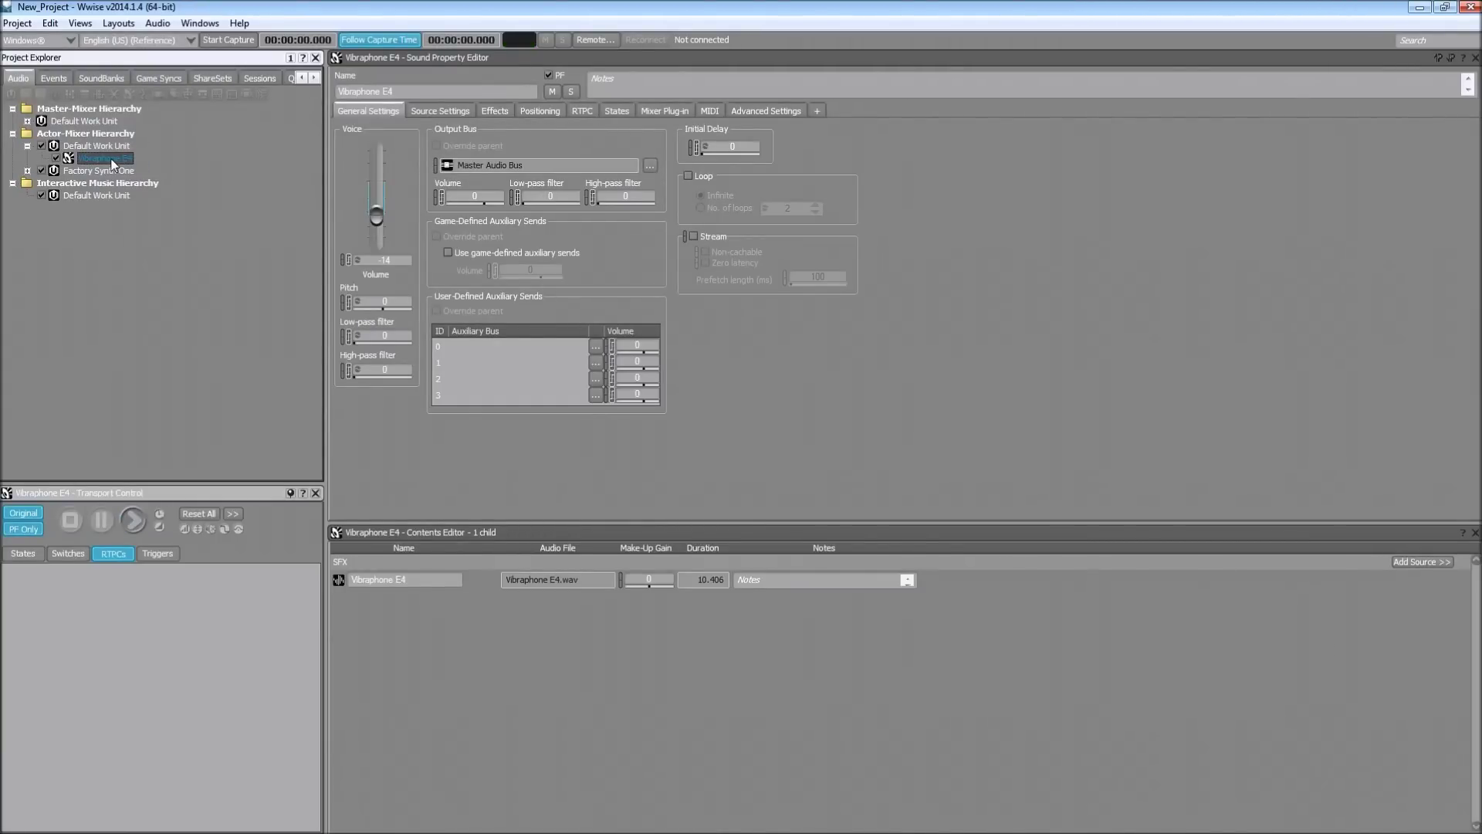
- Create a new event named Ball_Hit in the Events Default Work Unit
{"action": "left_click", "coordinate": [63, 81]}
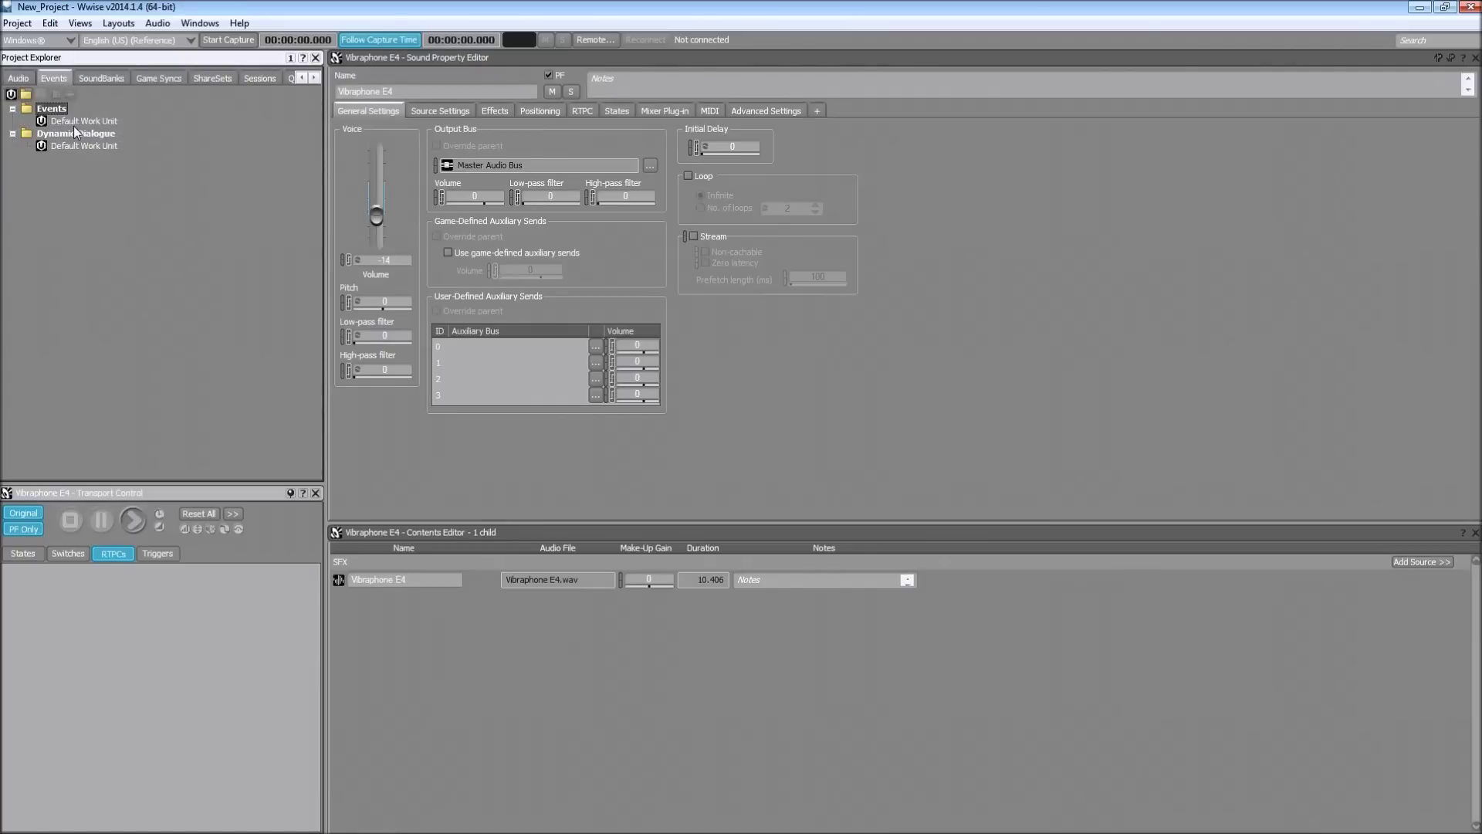
{"action": "left_click", "coordinate": [81, 120]}
{"action": "left_click", "coordinate": [56, 95]}
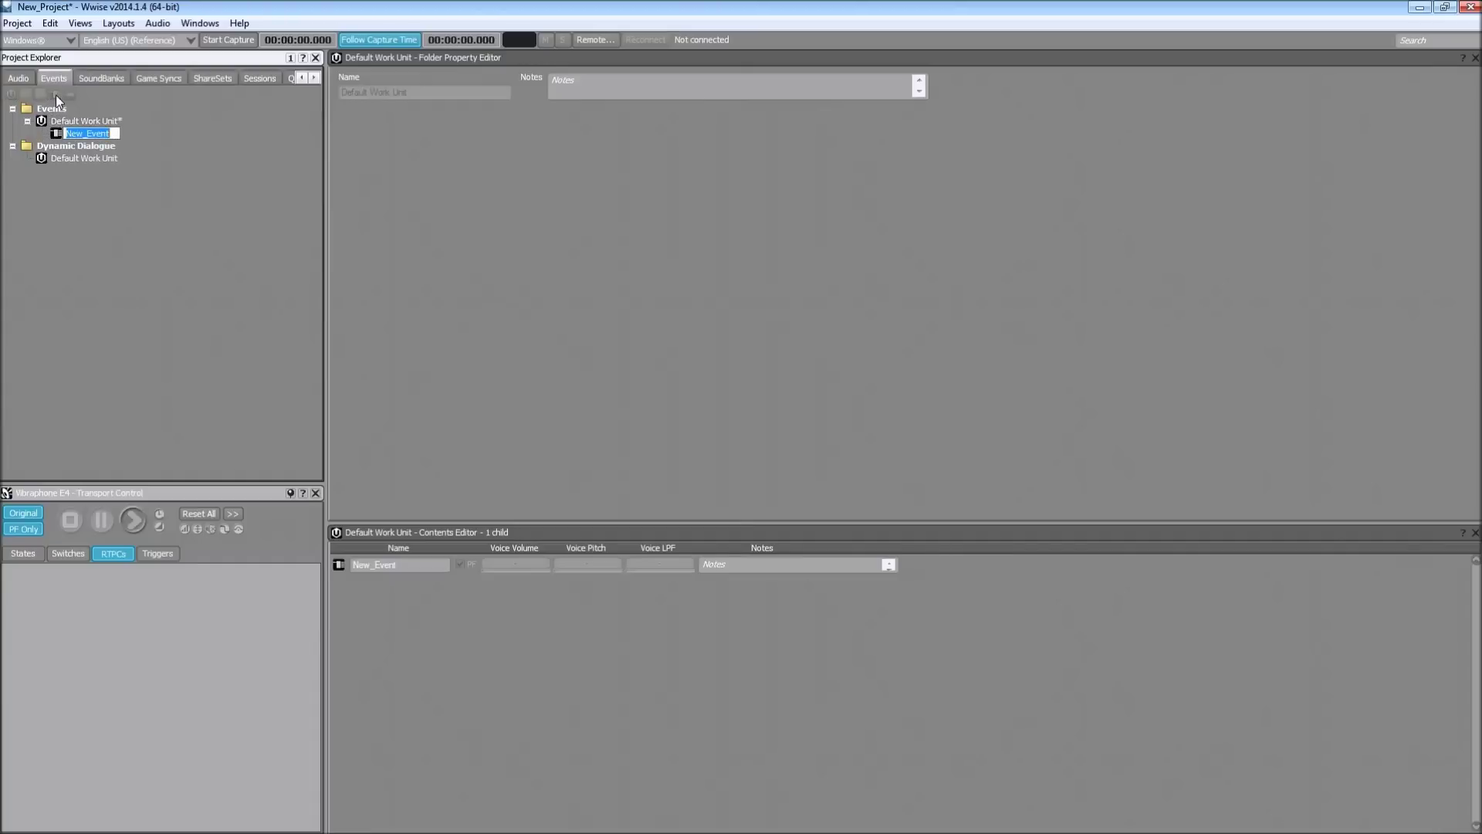
{"action": "type", "text": "Ball_Hit"}
{"action": "left_click", "coordinate": [75, 136]}
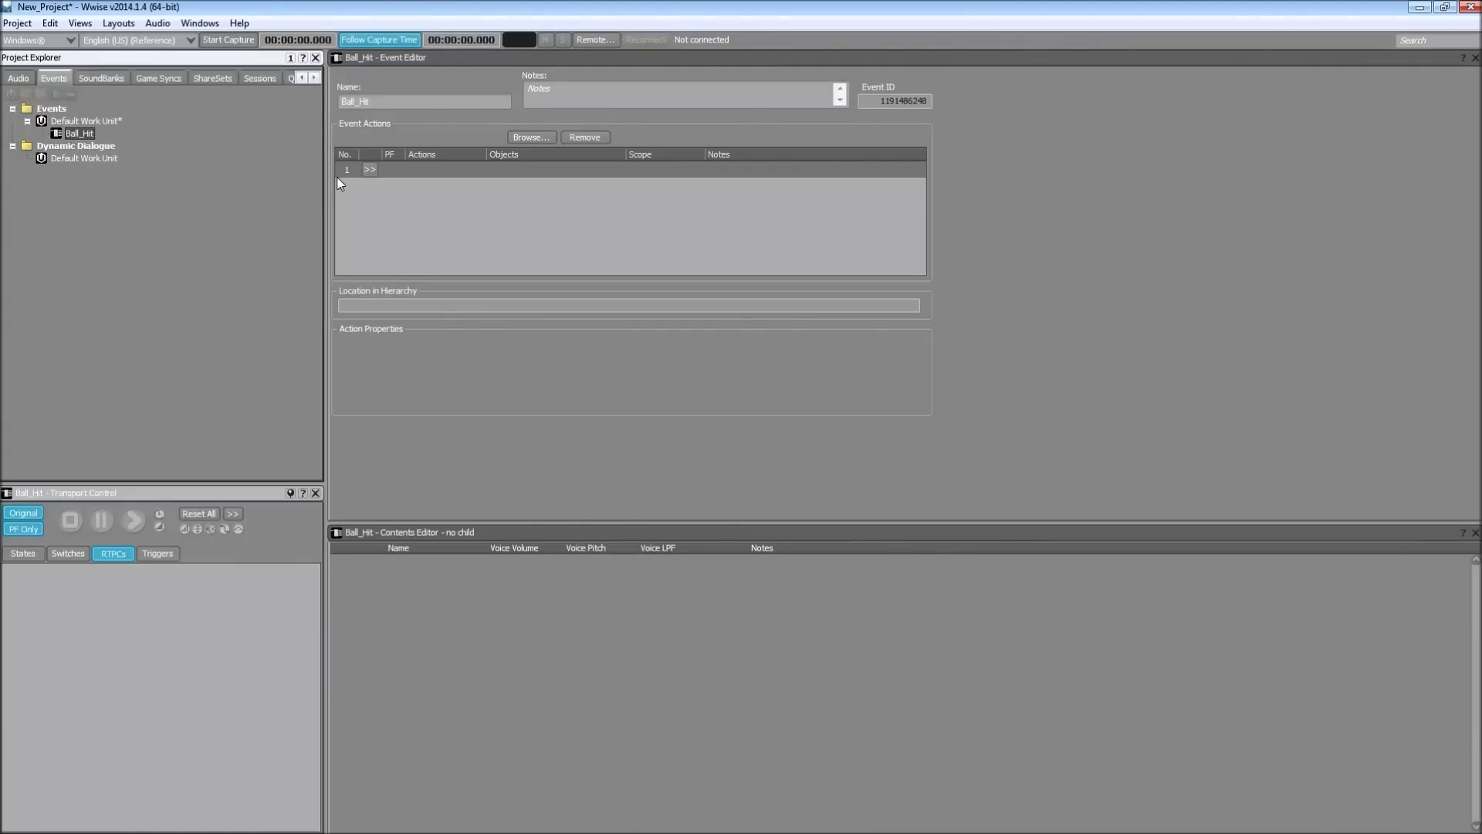
- Give Ball_Hit a Play action for Vibraphone E4, test the event, and save
{"action": "left_click", "coordinate": [18, 78]}
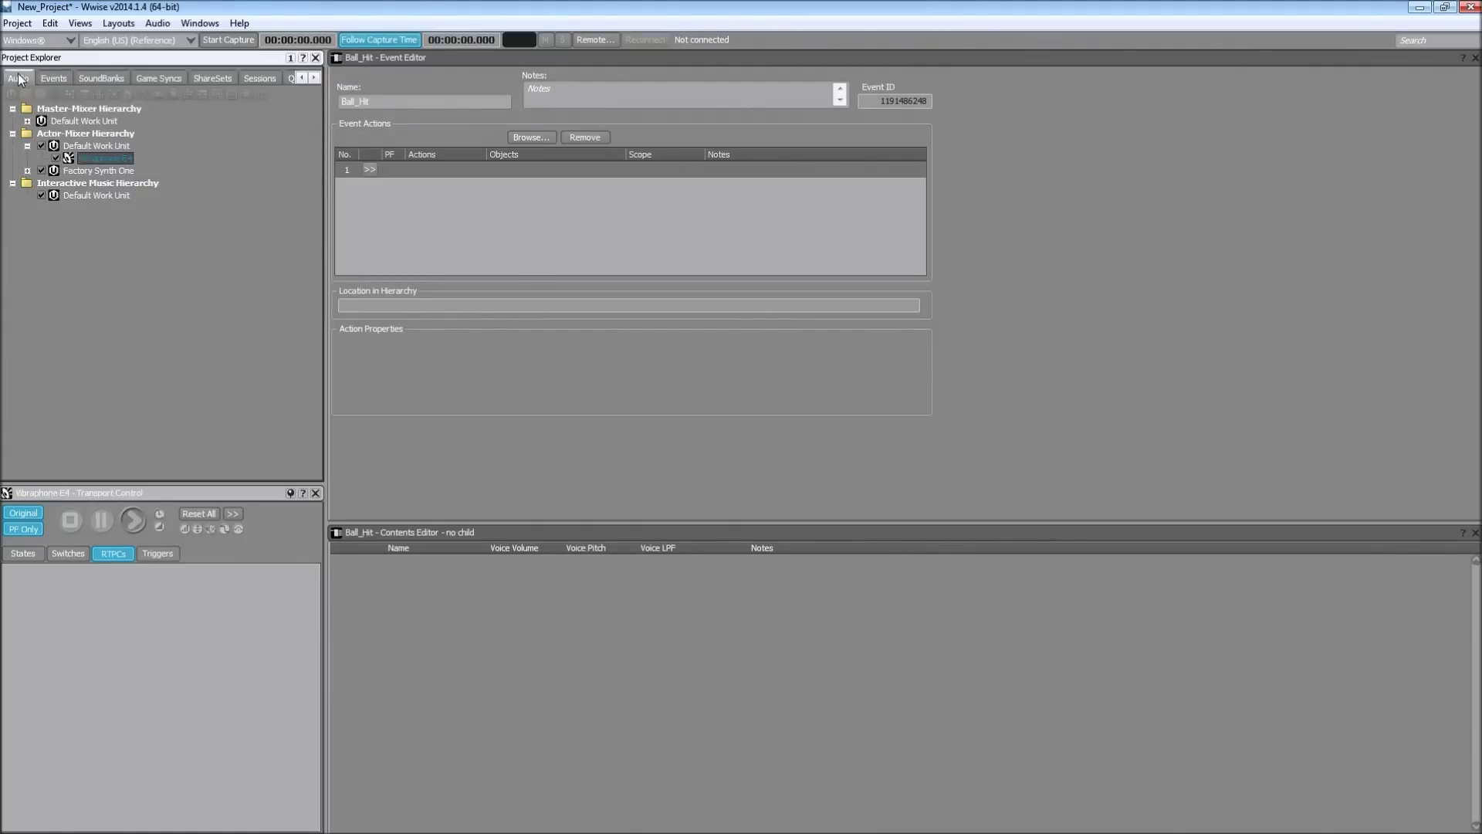
{"action": "left_click_drag", "start_coordinate": [111, 160], "coordinate": [513, 174]}
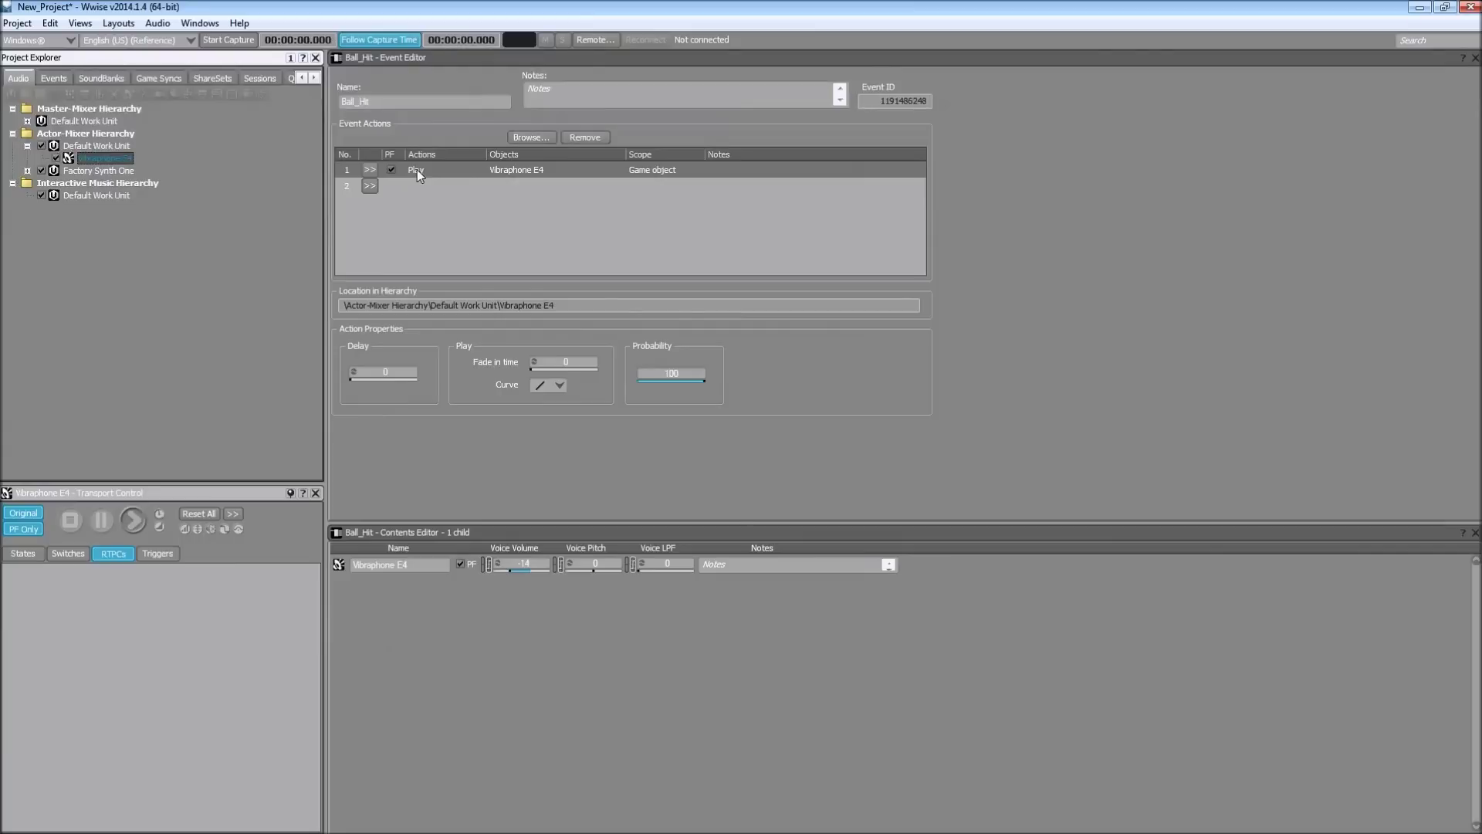
{"action": "left_click", "coordinate": [59, 78]}
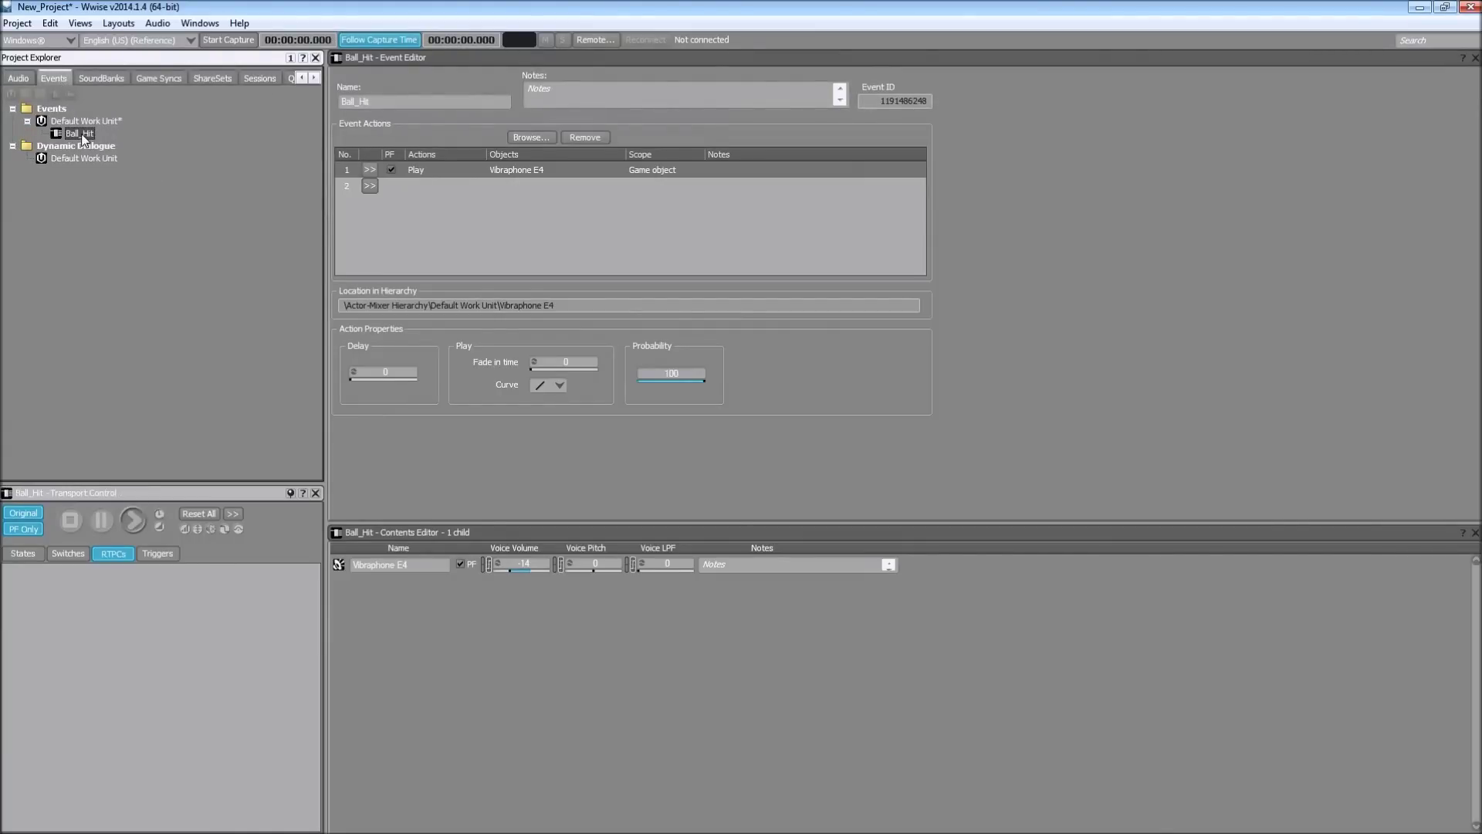
{"action": "key", "text": "space"}
{"action": "key", "text": "ctrl+s"}
{"action": "left_click", "coordinate": [18, 79]}
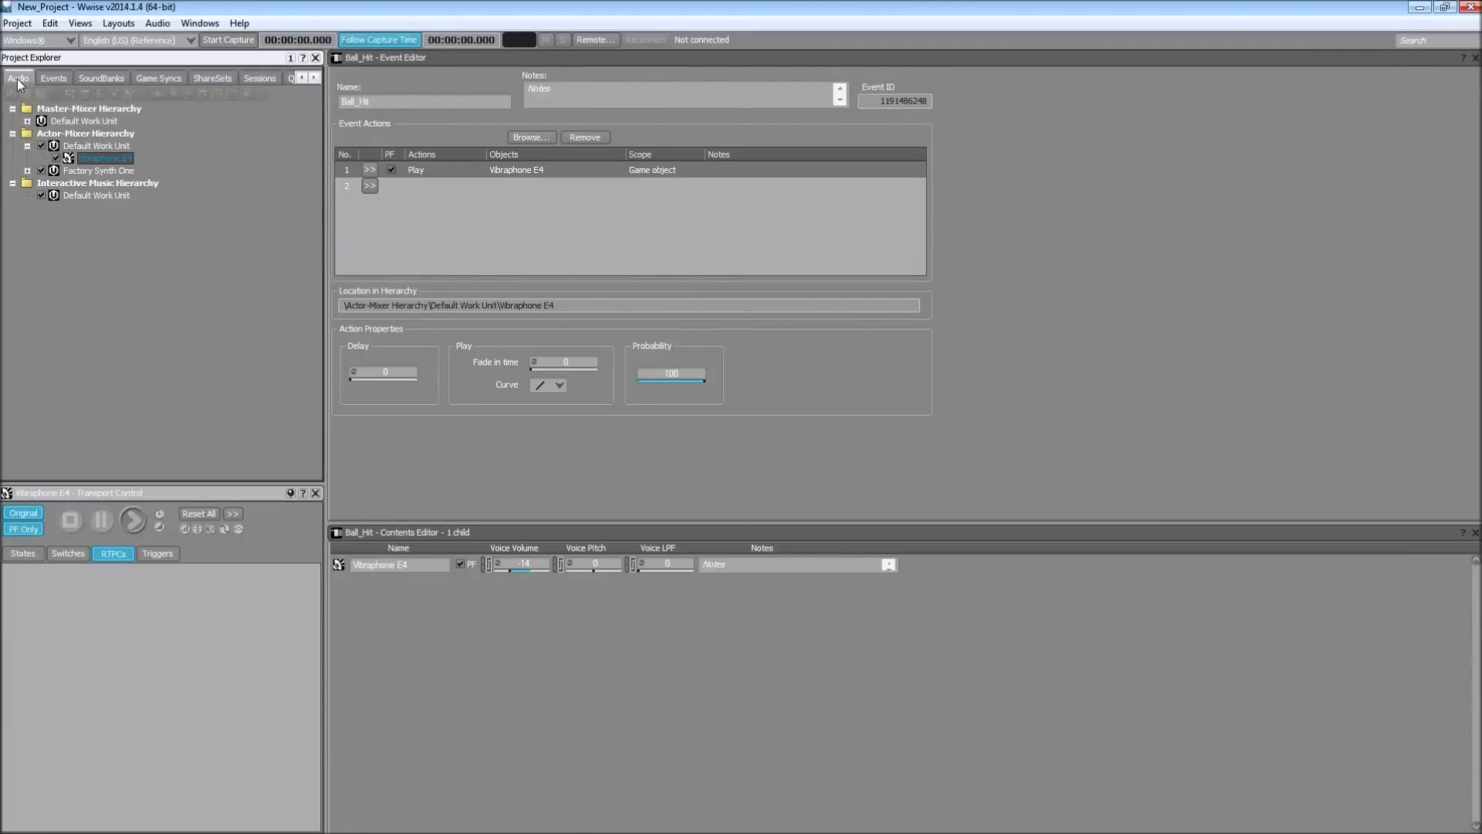
- Switch to the SoundBank layout and create a SoundBank named MAIN
{"action": "left_click", "coordinate": [122, 23]}
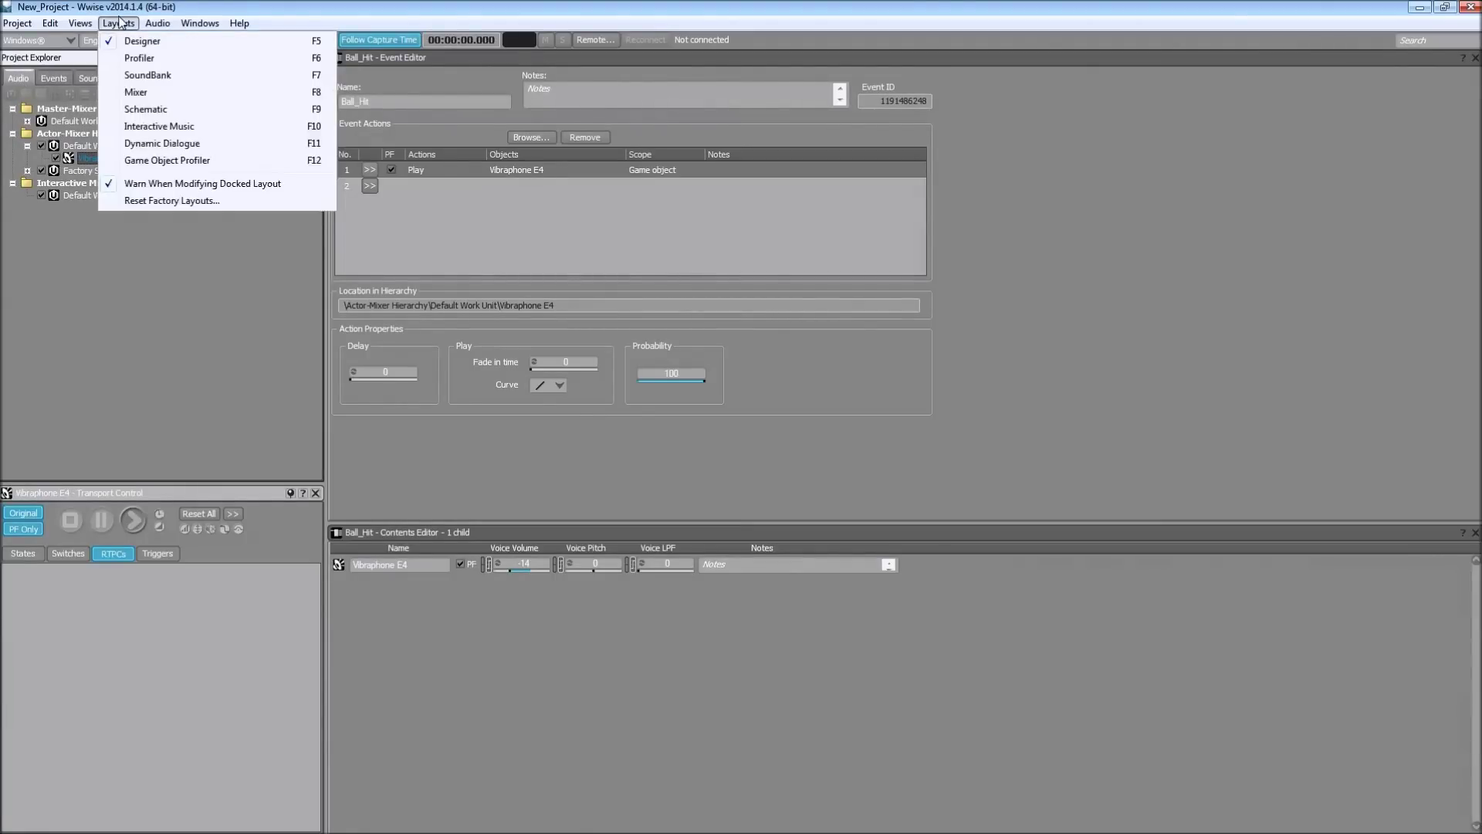
{"action": "left_click", "coordinate": [155, 74]}
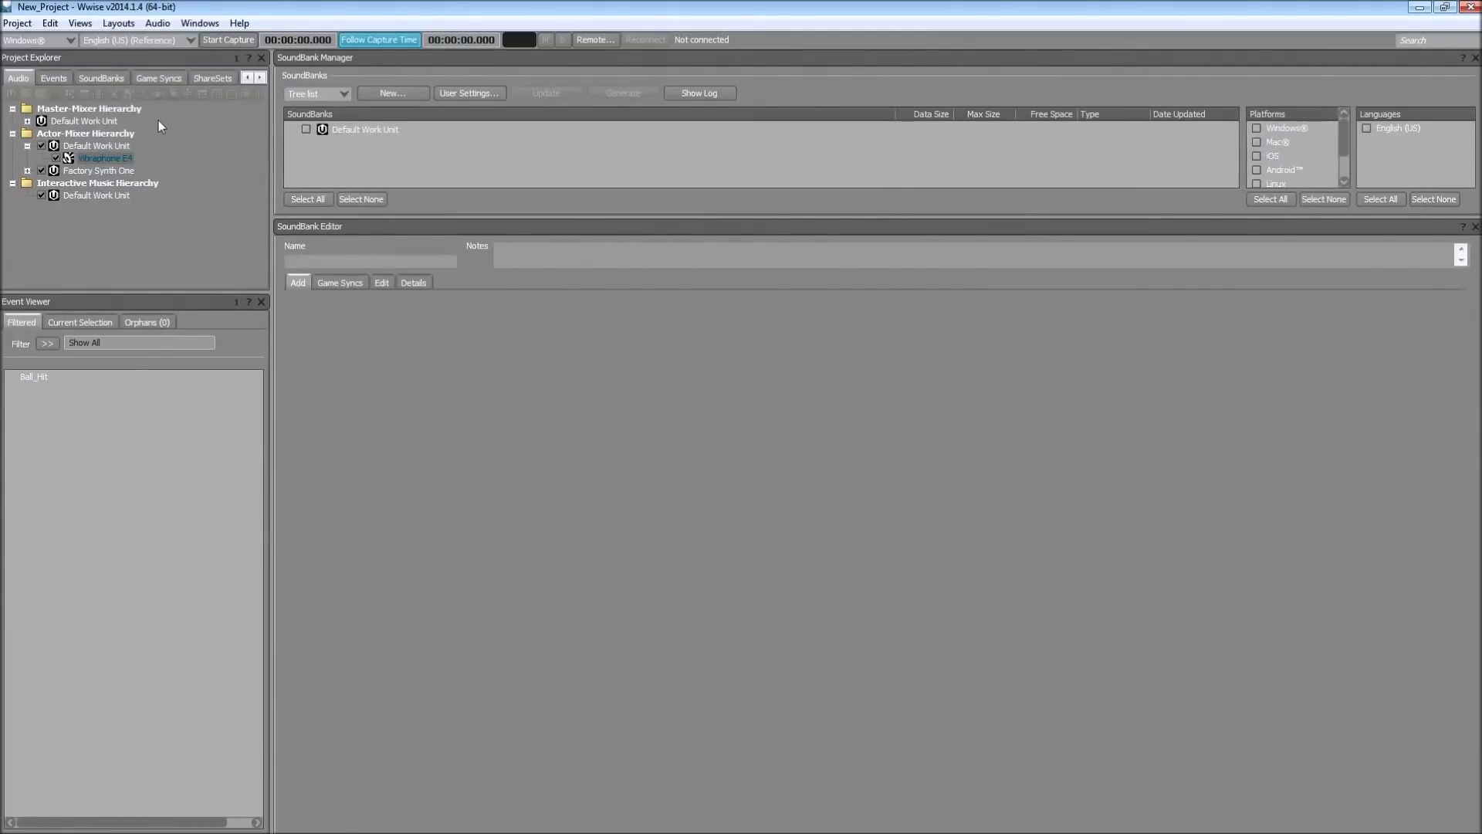
{"action": "left_click", "coordinate": [111, 80]}
{"action": "left_click", "coordinate": [77, 120]}
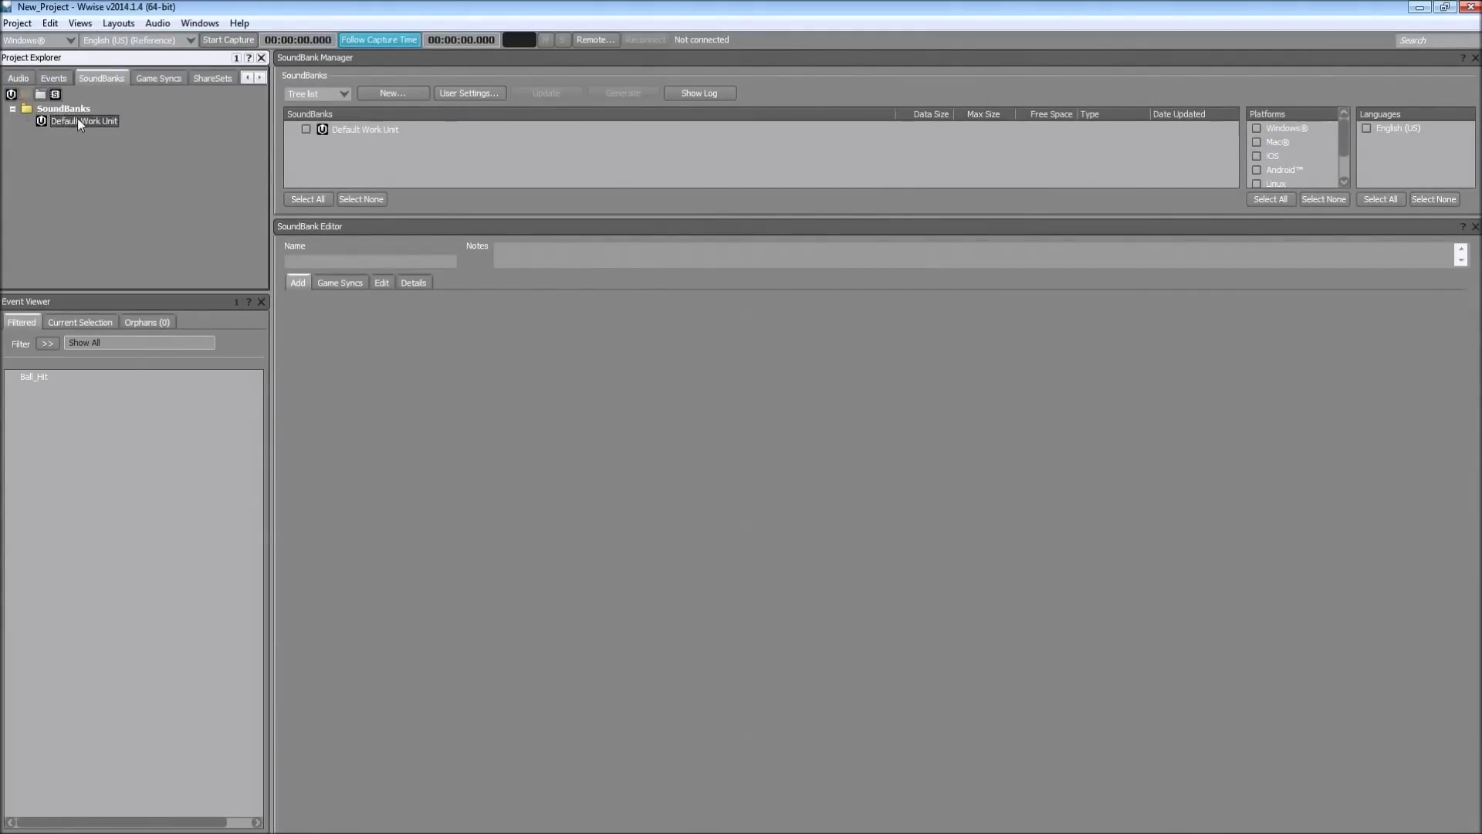
{"action": "left_click", "coordinate": [55, 95]}
{"action": "type", "text": "MAIN"}
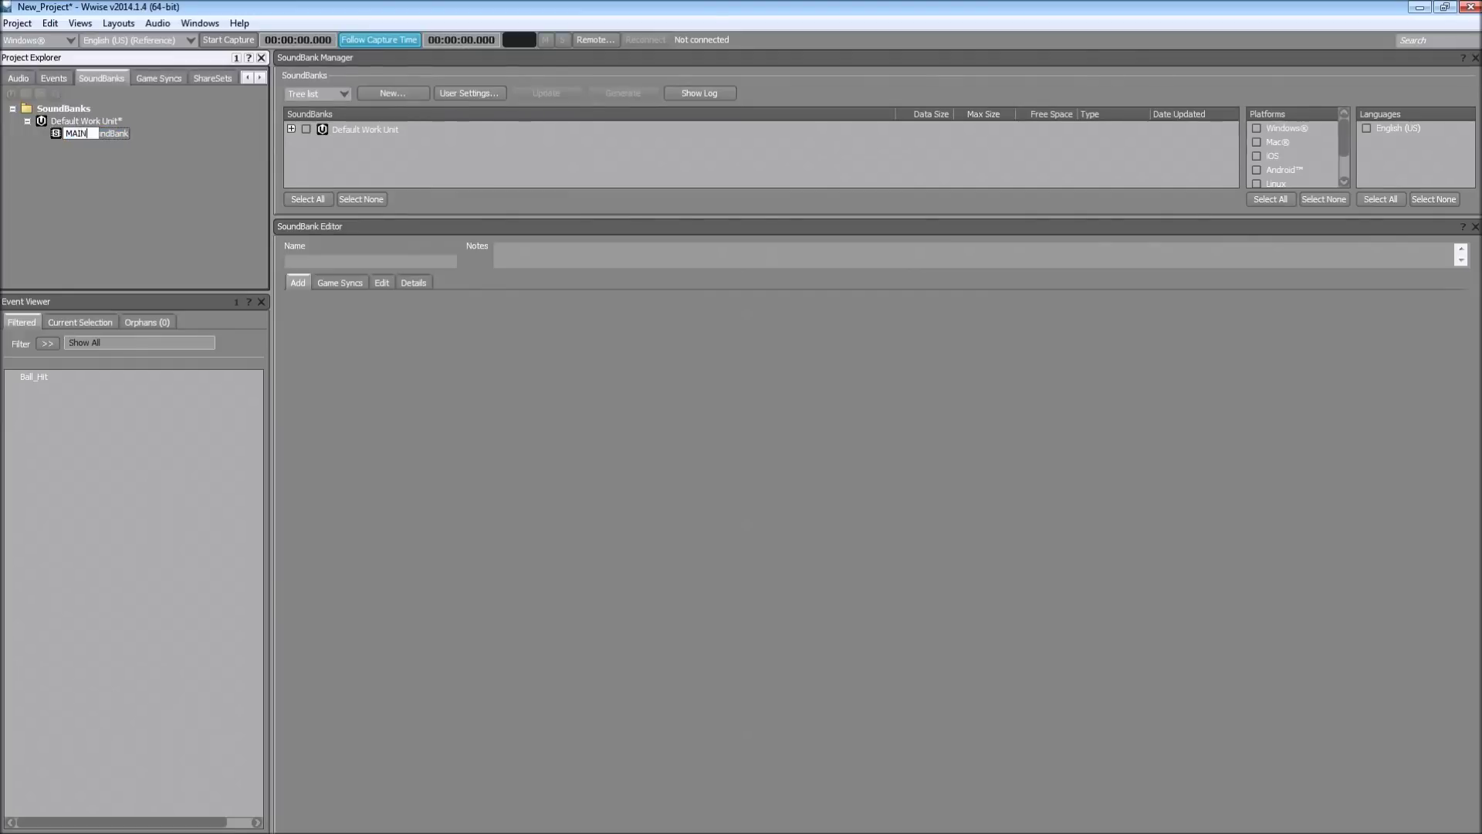
{"action": "key", "text": "Return"}
- Add the Ball_Hit event to the MAIN SoundBank's contents
{"action": "left_click", "coordinate": [291, 128]}
{"action": "left_click", "coordinate": [356, 146]}
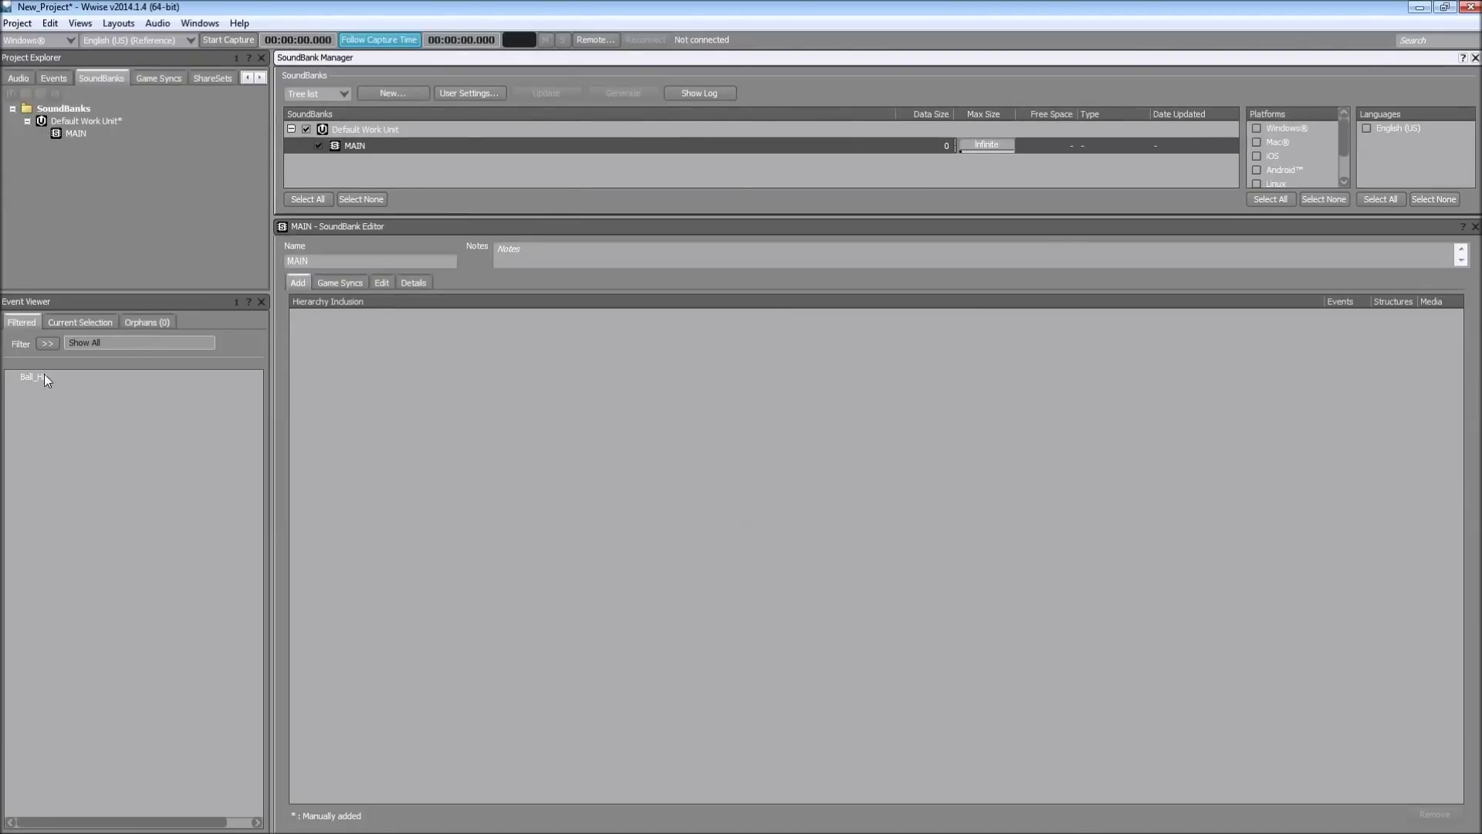
{"action": "left_click_drag", "start_coordinate": [40, 377], "coordinate": [364, 145]}
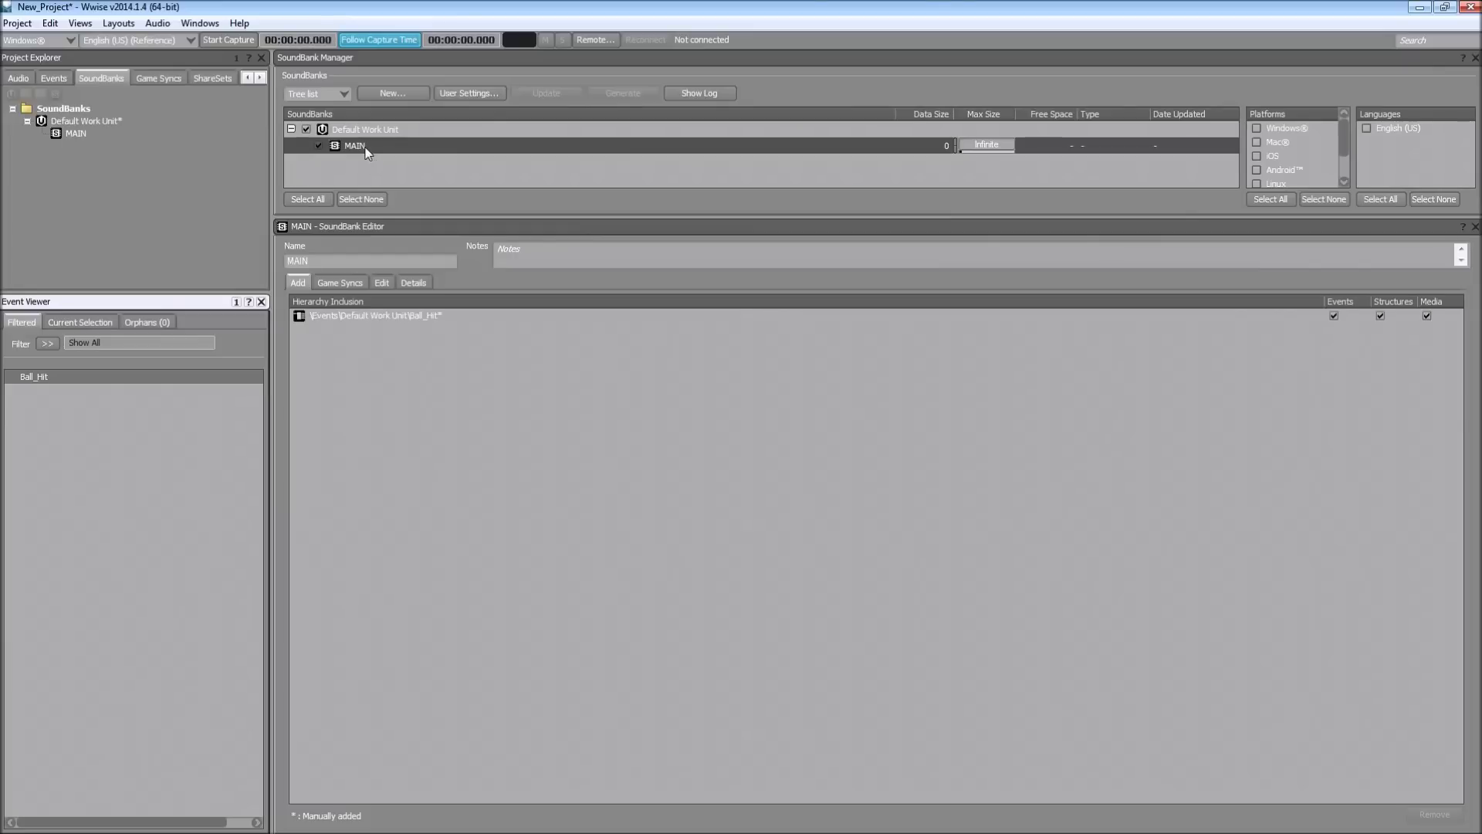
{"action": "left_click", "coordinate": [443, 322]}
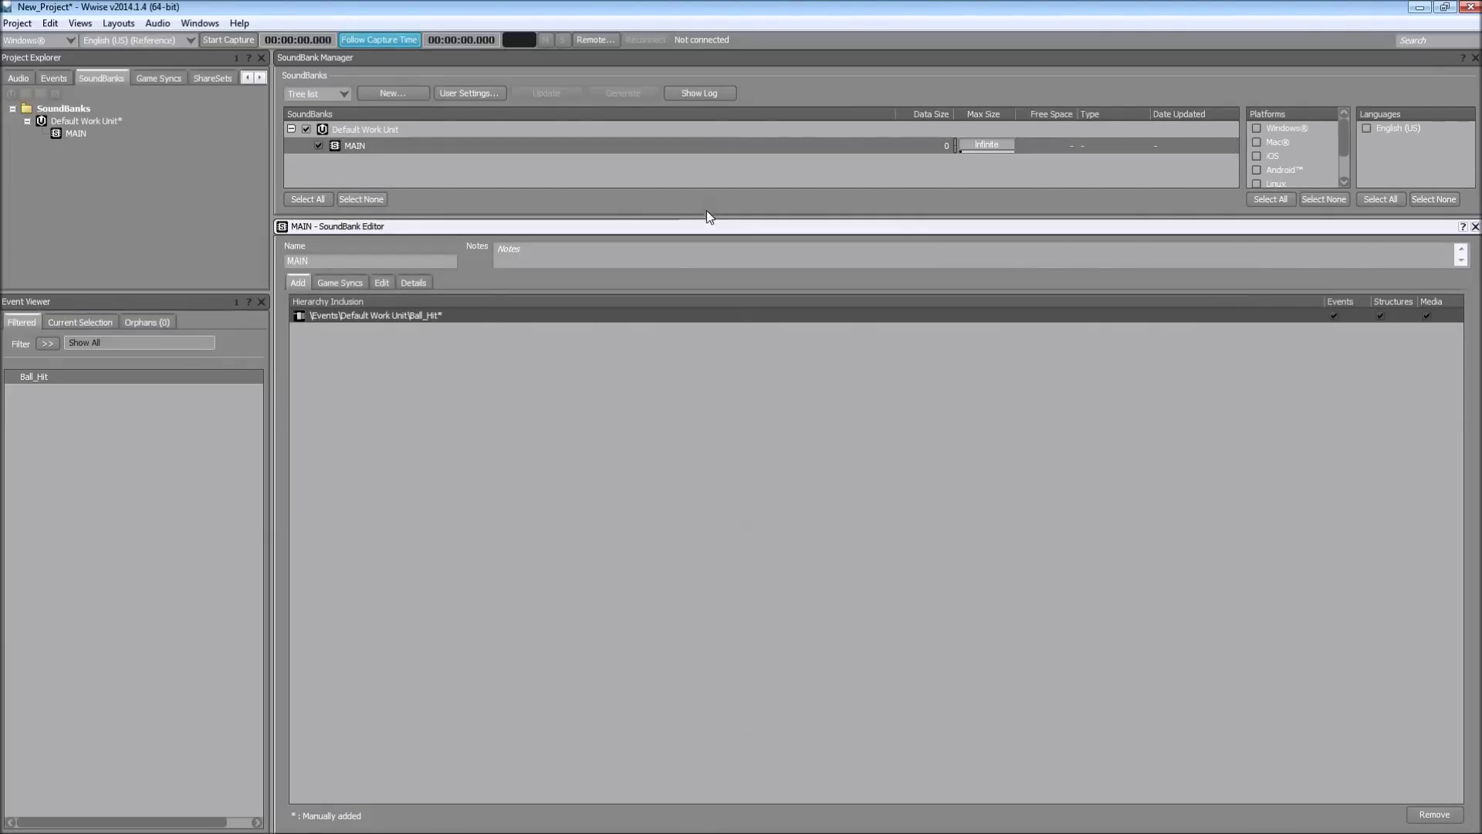
{"action": "left_click_drag", "start_coordinate": [704, 218], "coordinate": [703, 383]}
{"action": "left_click", "coordinate": [908, 269]}
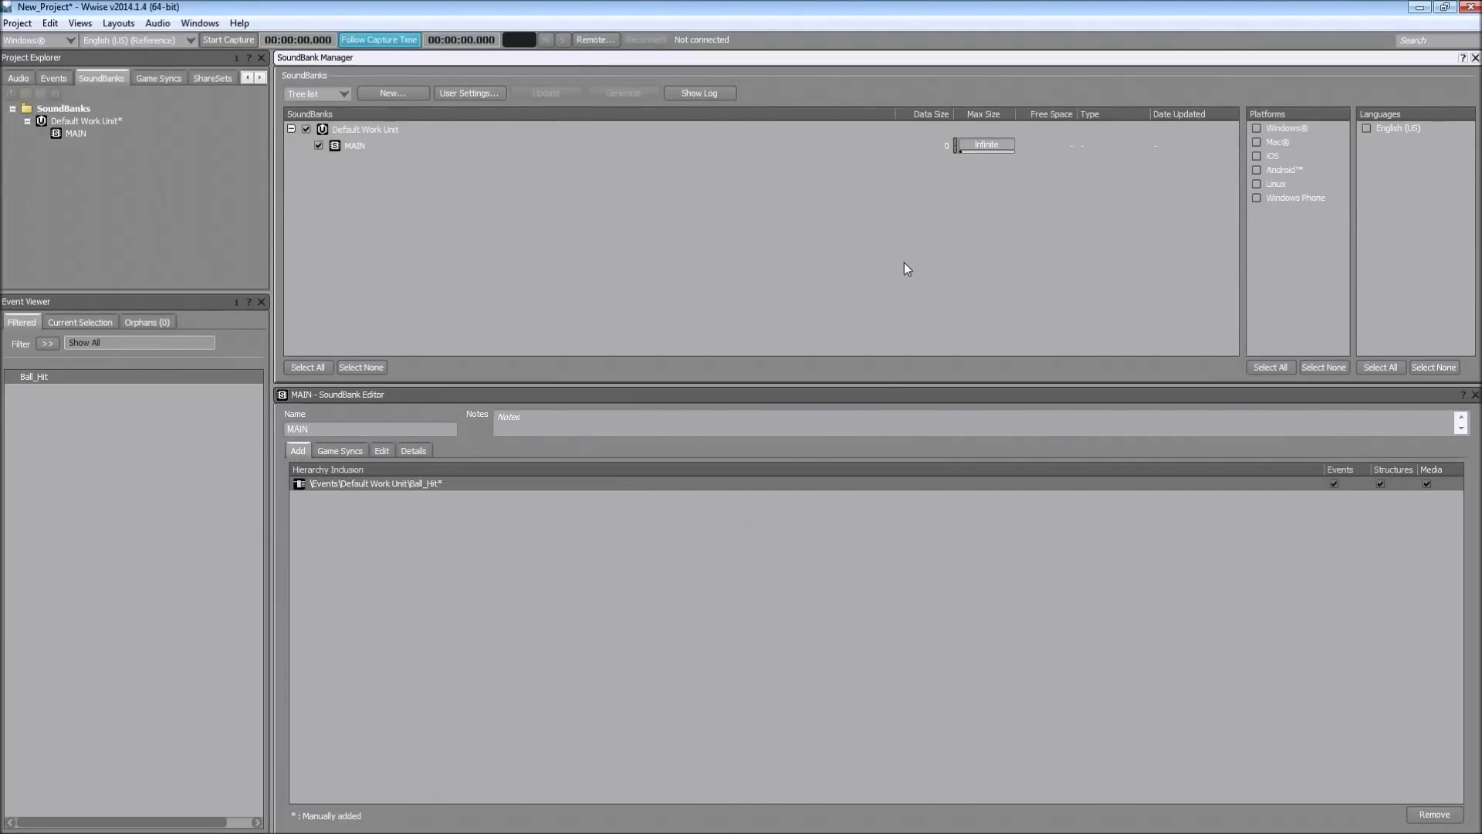
- Generate MAIN for Windows and English (US), close the report, and return to Unity
{"action": "left_click", "coordinate": [1257, 128]}
{"action": "left_click", "coordinate": [1366, 129]}
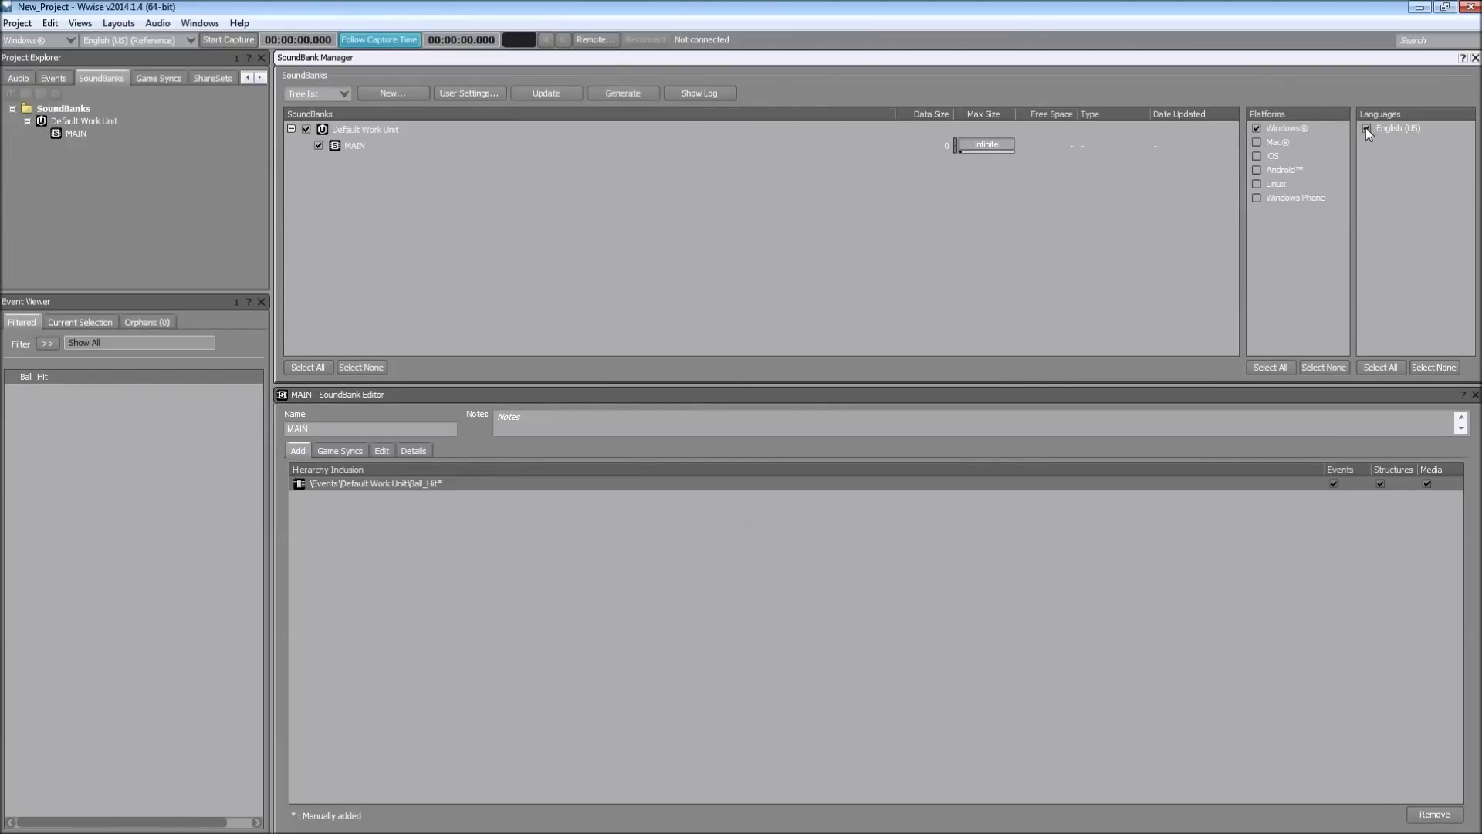
{"action": "left_click", "coordinate": [611, 92]}
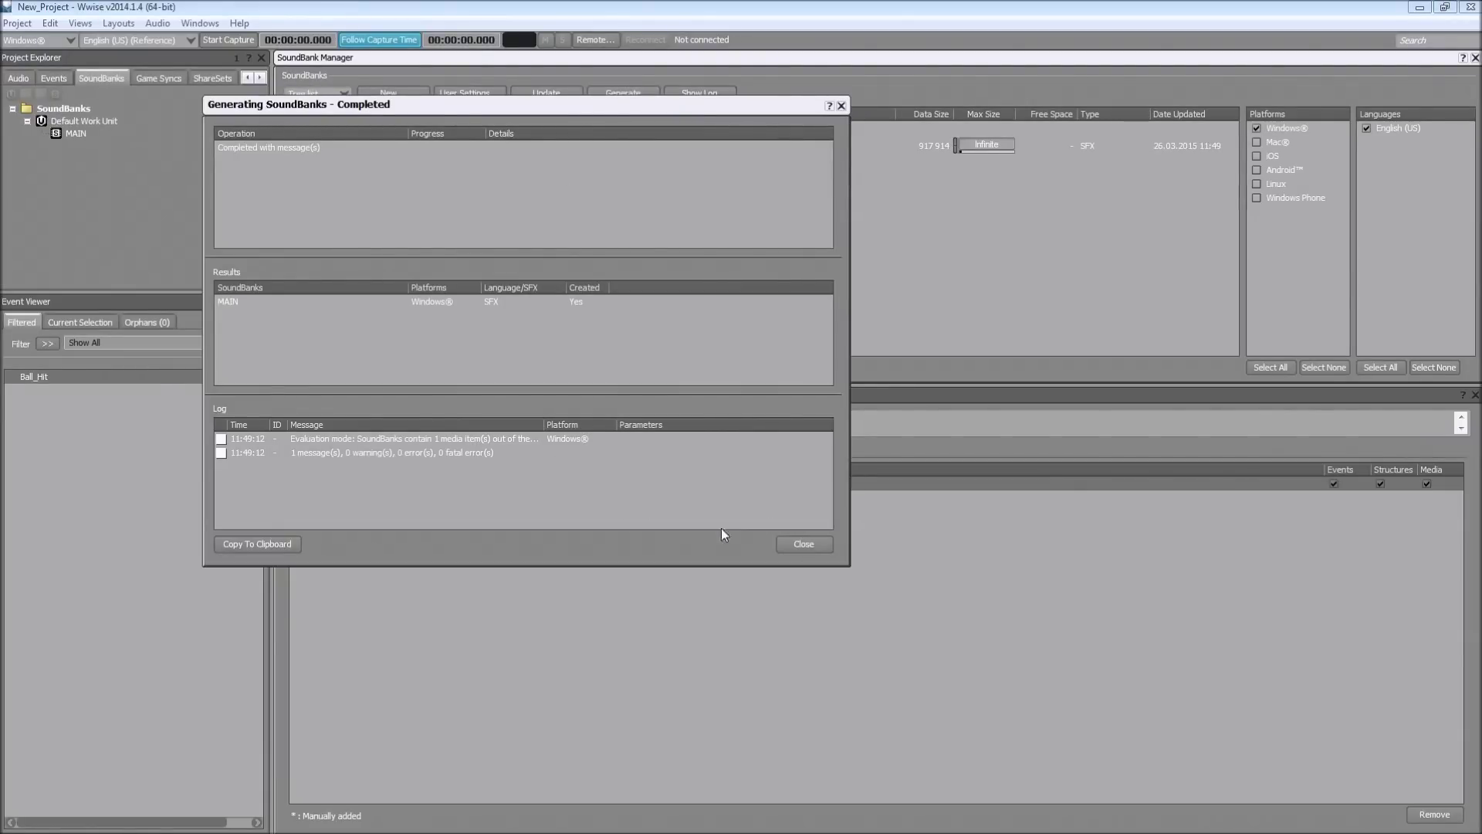
{"action": "left_click", "coordinate": [789, 549]}
{"action": "left_click", "coordinate": [641, 574]}
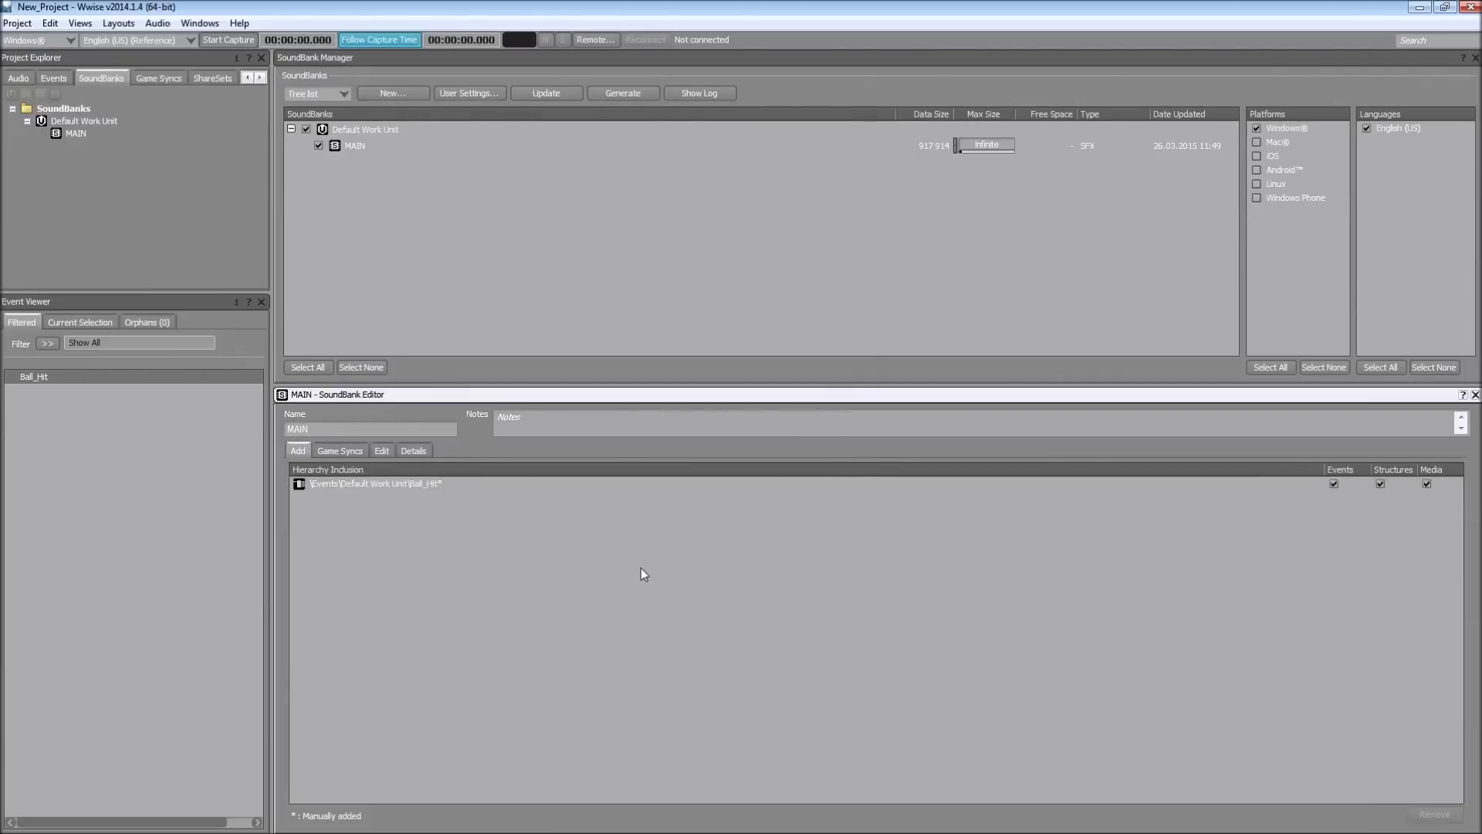
{"action": "key", "text": "alt+Tab"}
{"action": "key", "text": "alt+Tab"}
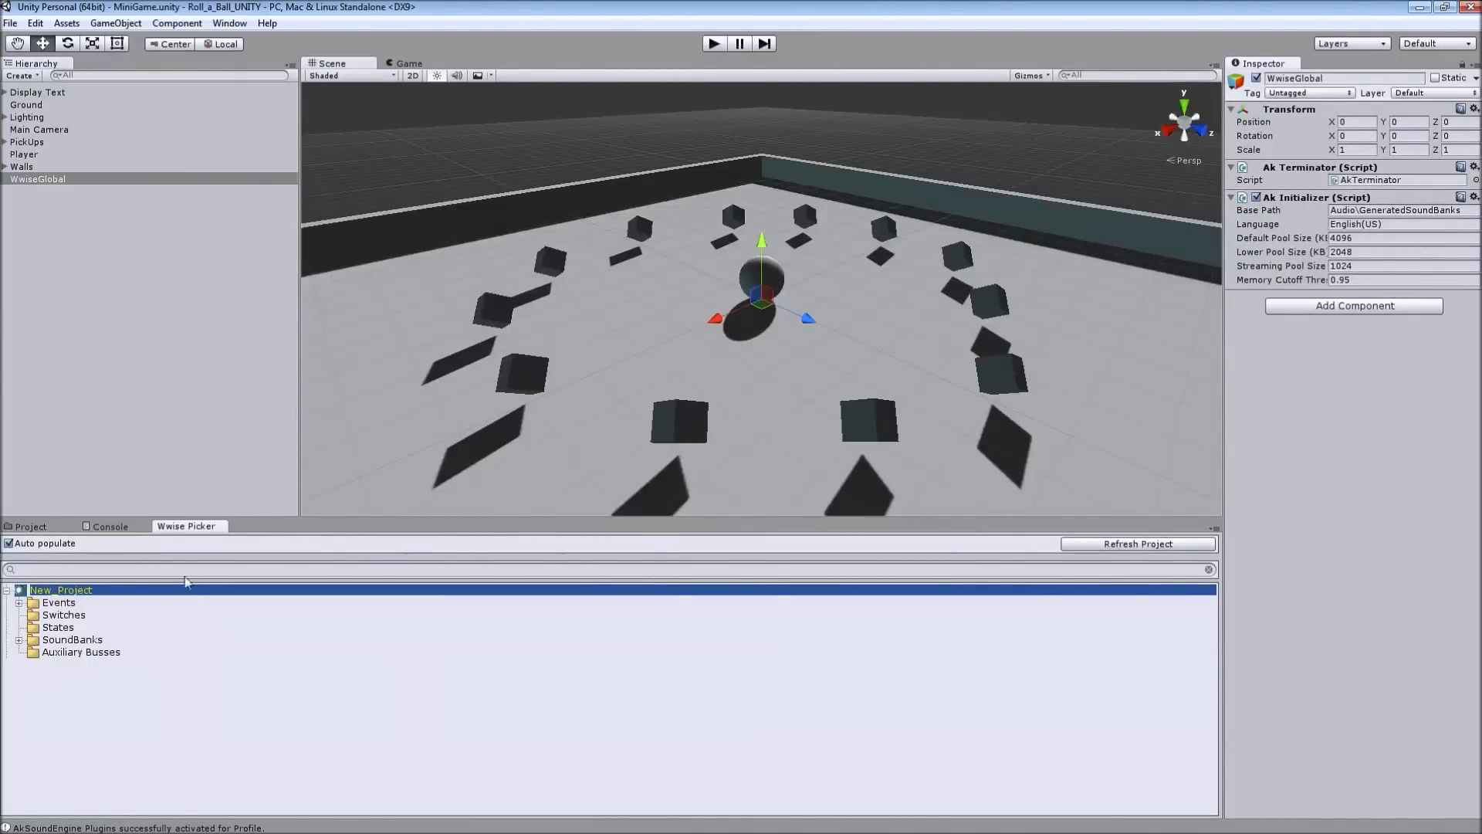
- Reveal Ball_Hit and the MAIN bank in the Wwise Picker, then select the Player
{"action": "left_click", "coordinate": [19, 602]}
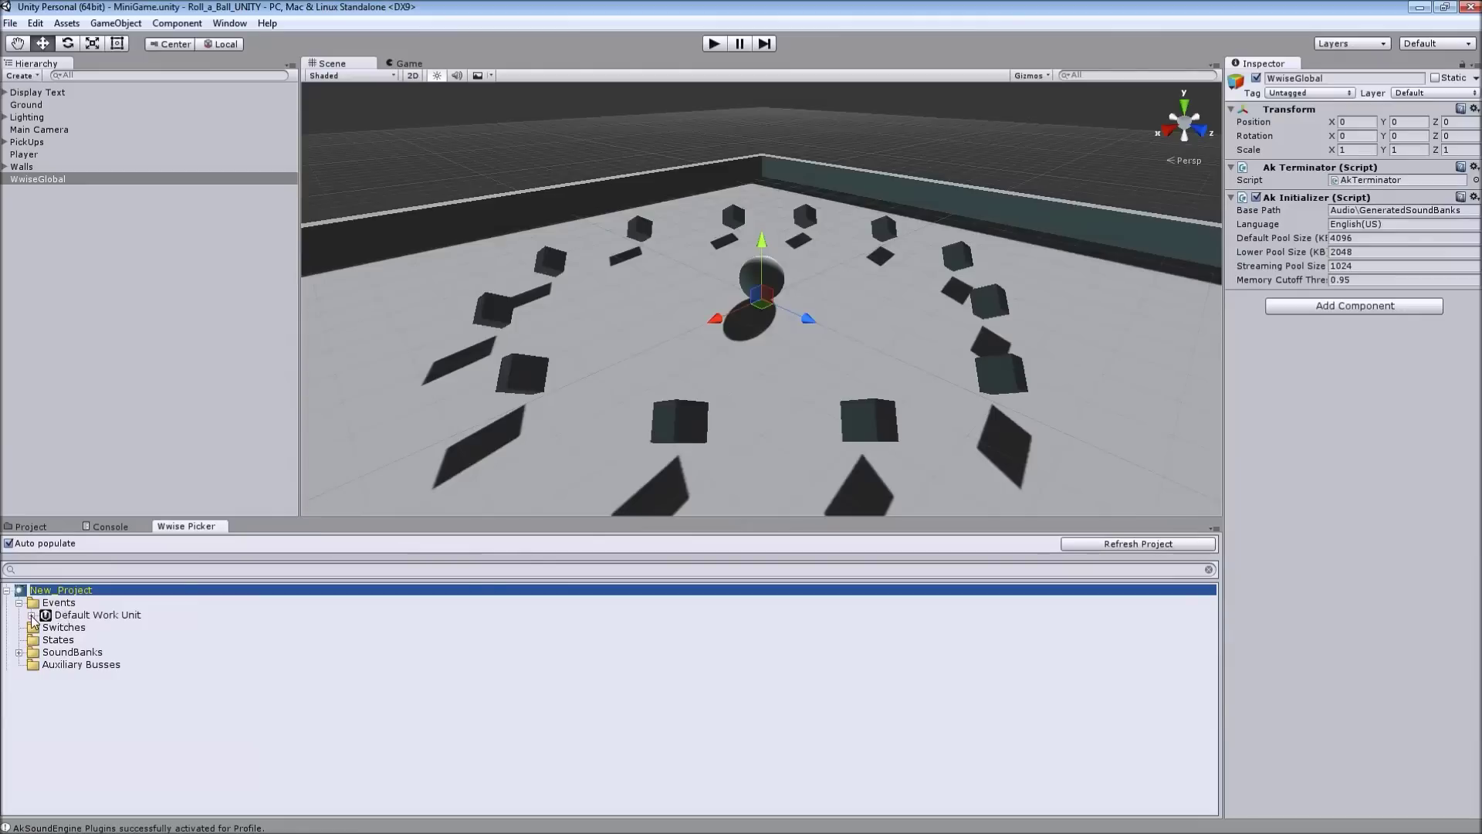
{"action": "left_click", "coordinate": [31, 615]}
{"action": "left_click", "coordinate": [81, 628]}
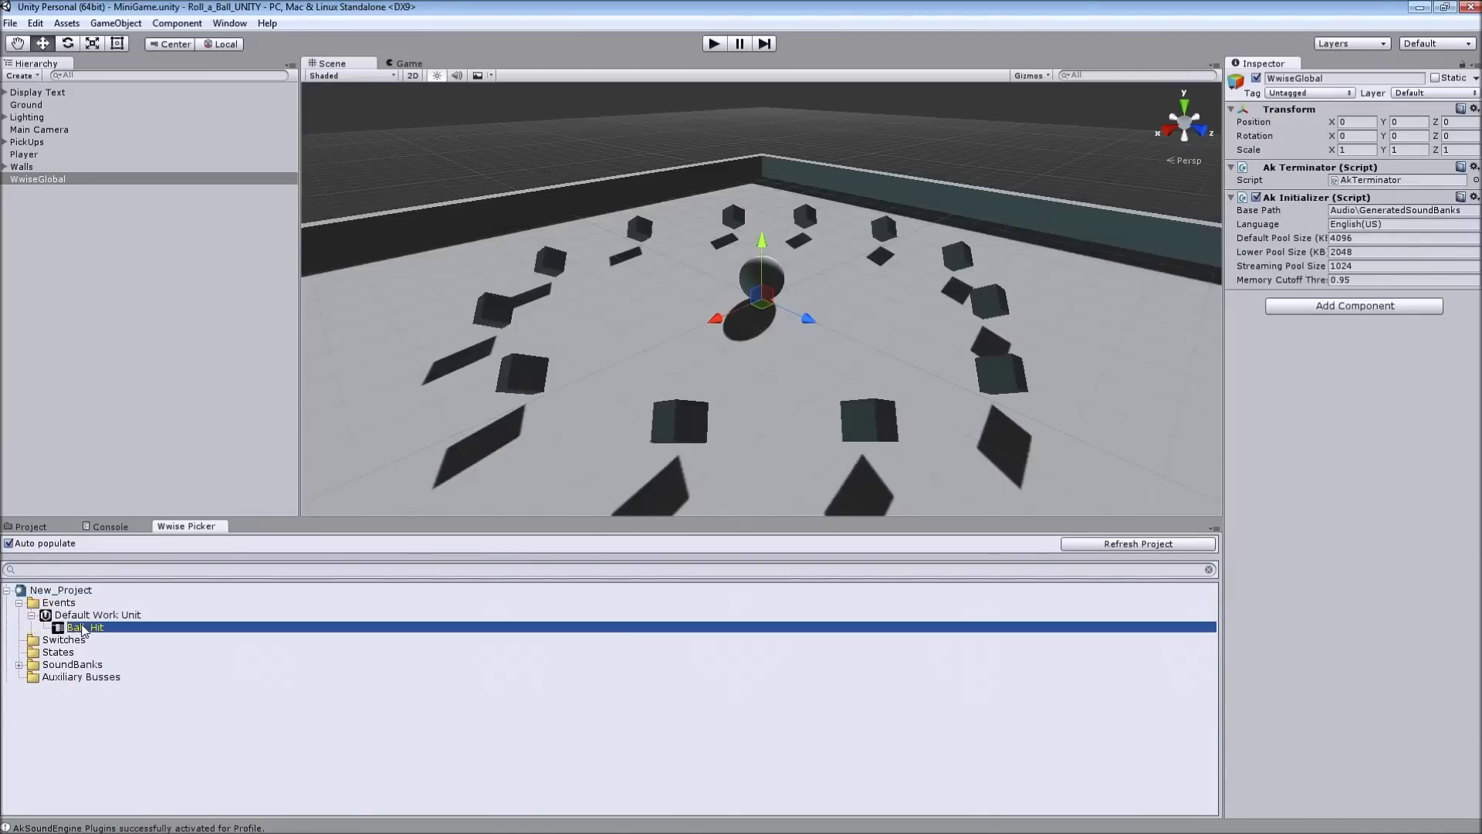
{"action": "left_click", "coordinate": [18, 664]}
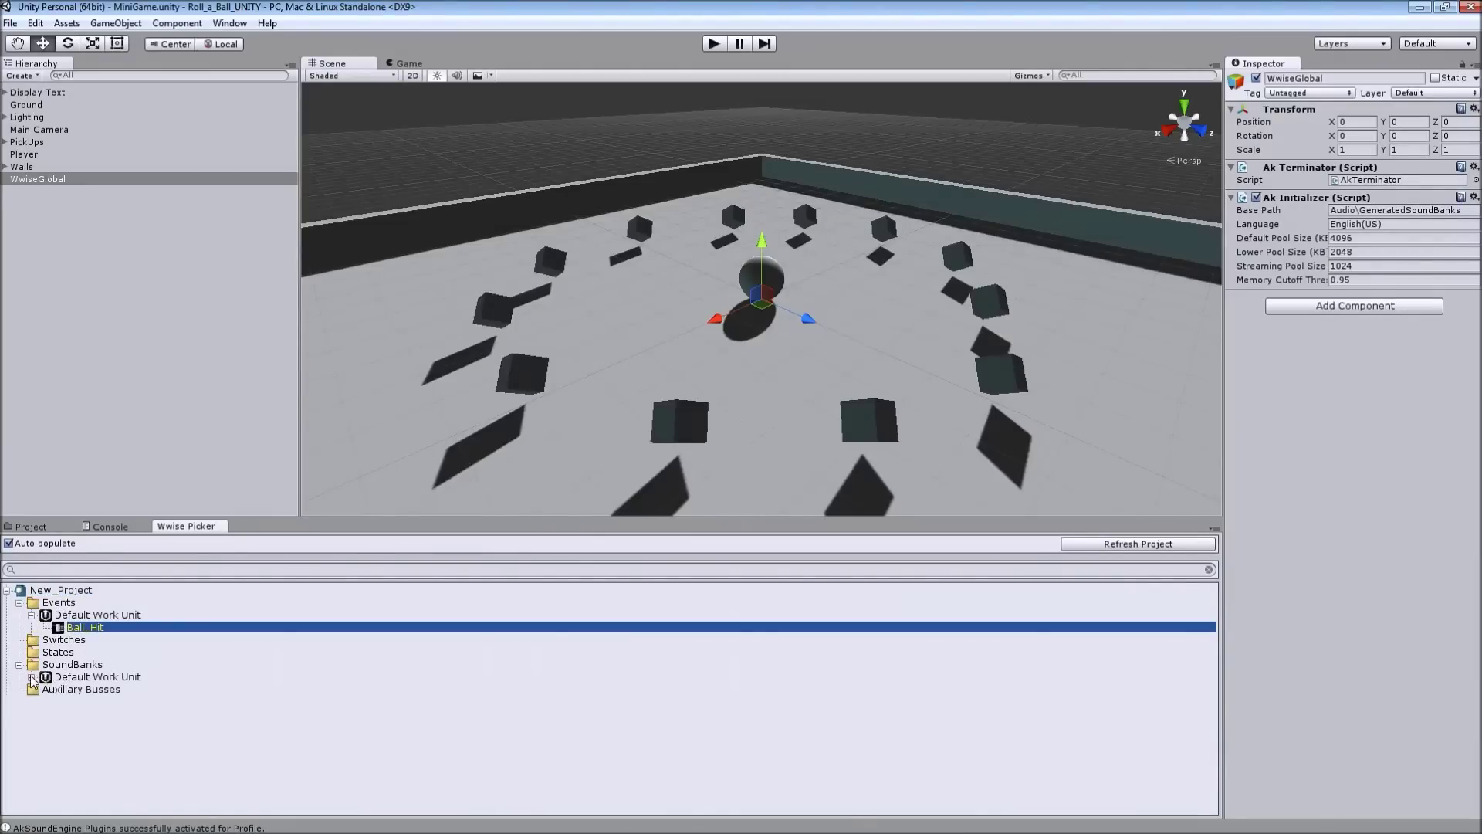
{"action": "left_click", "coordinate": [31, 677]}
{"action": "left_click", "coordinate": [80, 690]}
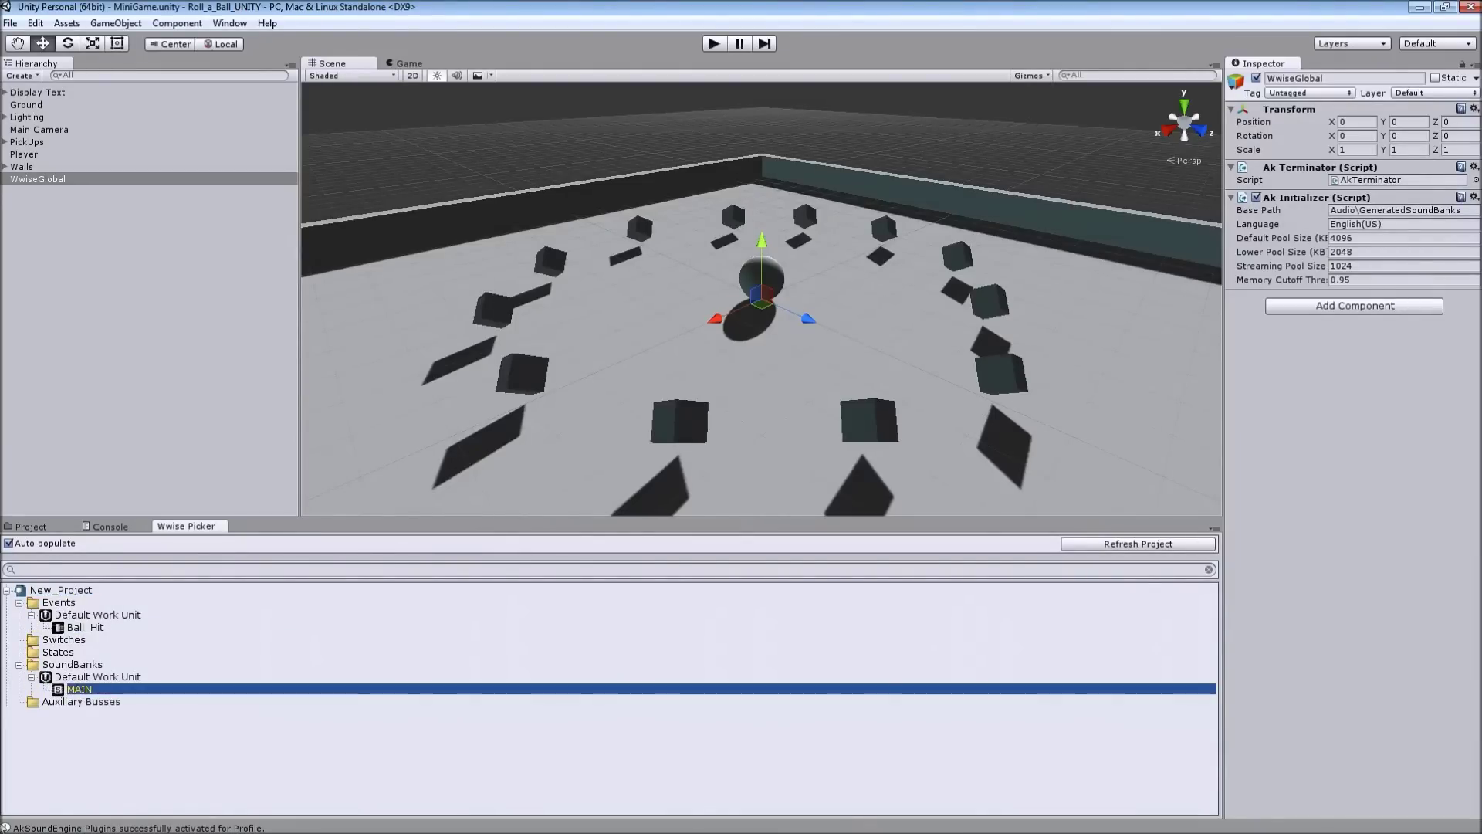
{"action": "left_click", "coordinate": [83, 625]}
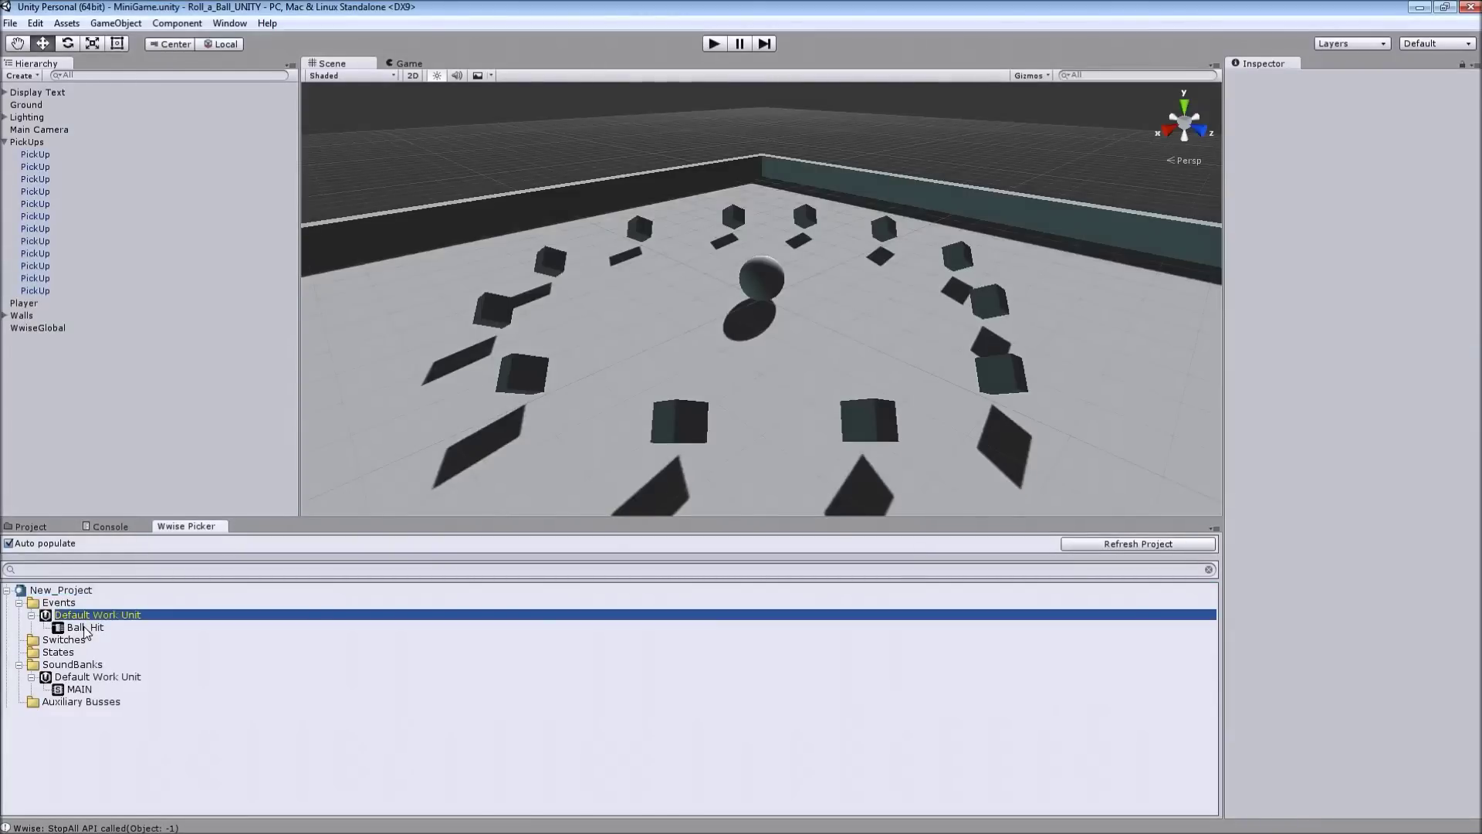
{"action": "left_click", "coordinate": [84, 627]}
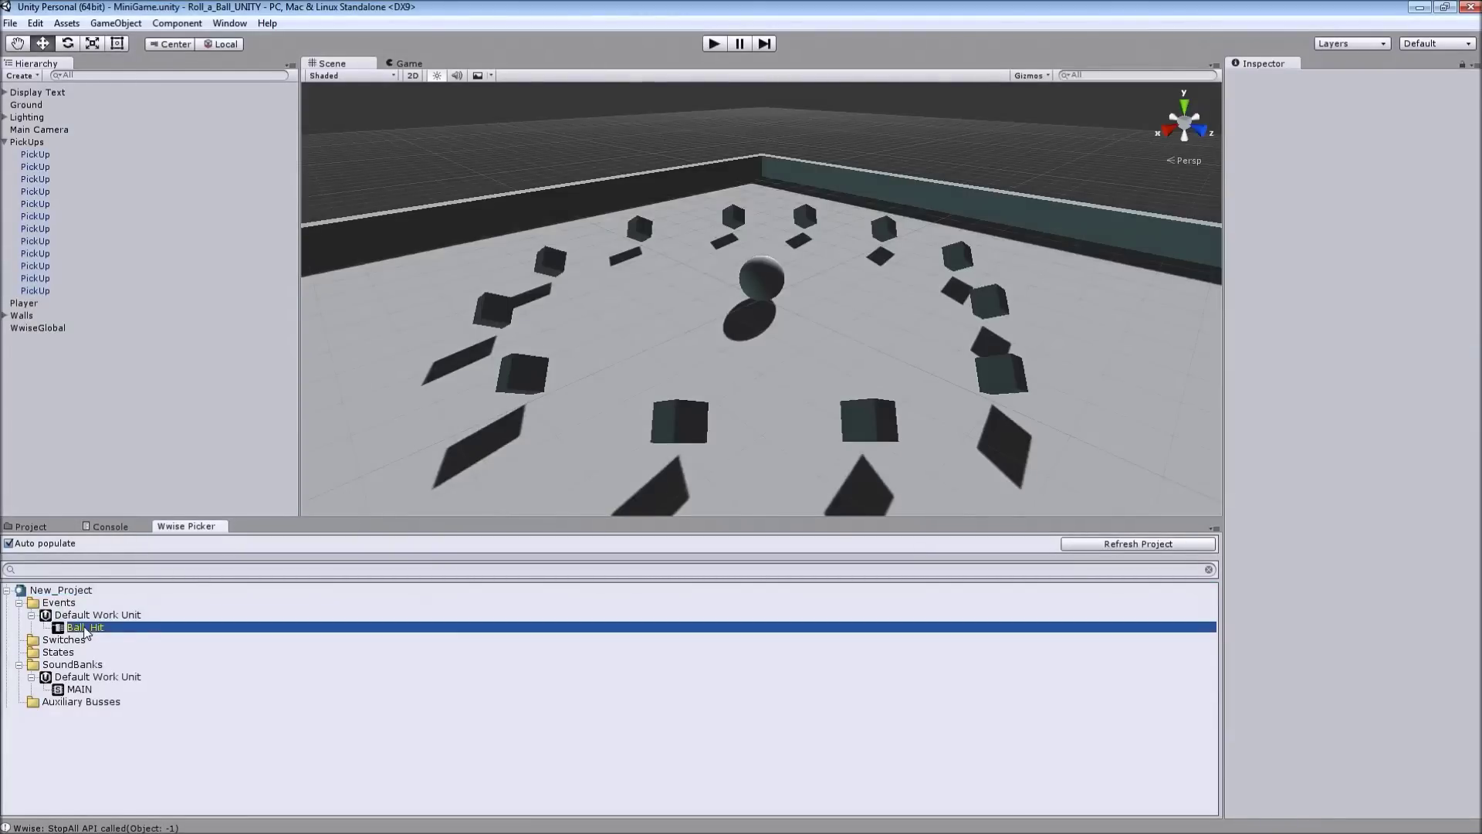
{"action": "left_click", "coordinate": [78, 690]}
{"action": "left_click", "coordinate": [31, 303]}
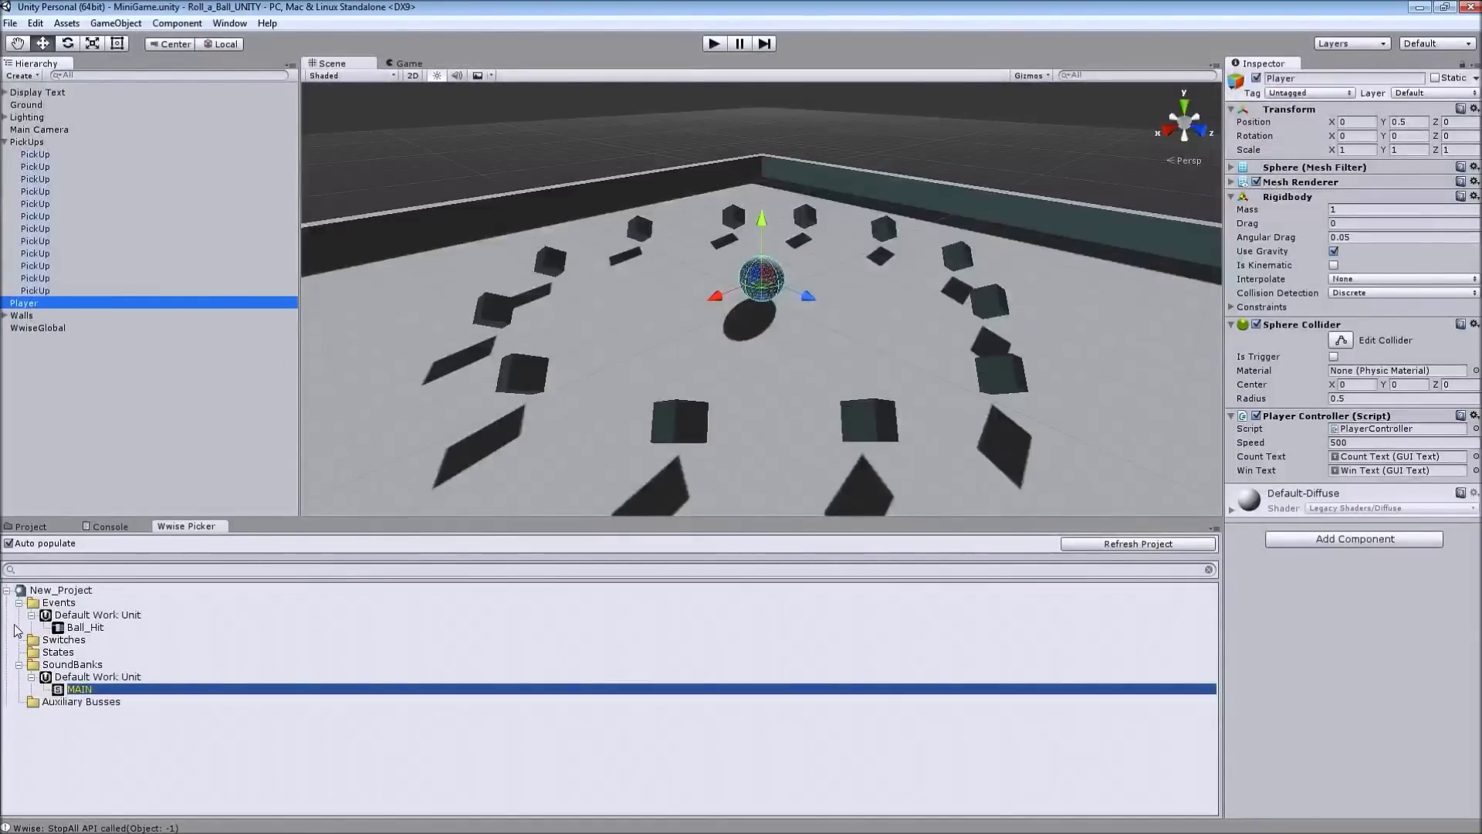
- Add an Ak Bank for MAIN to the Player with Unload On Nothing, then select all PickUps
{"action": "left_click_drag", "start_coordinate": [74, 695], "coordinate": [766, 284]}
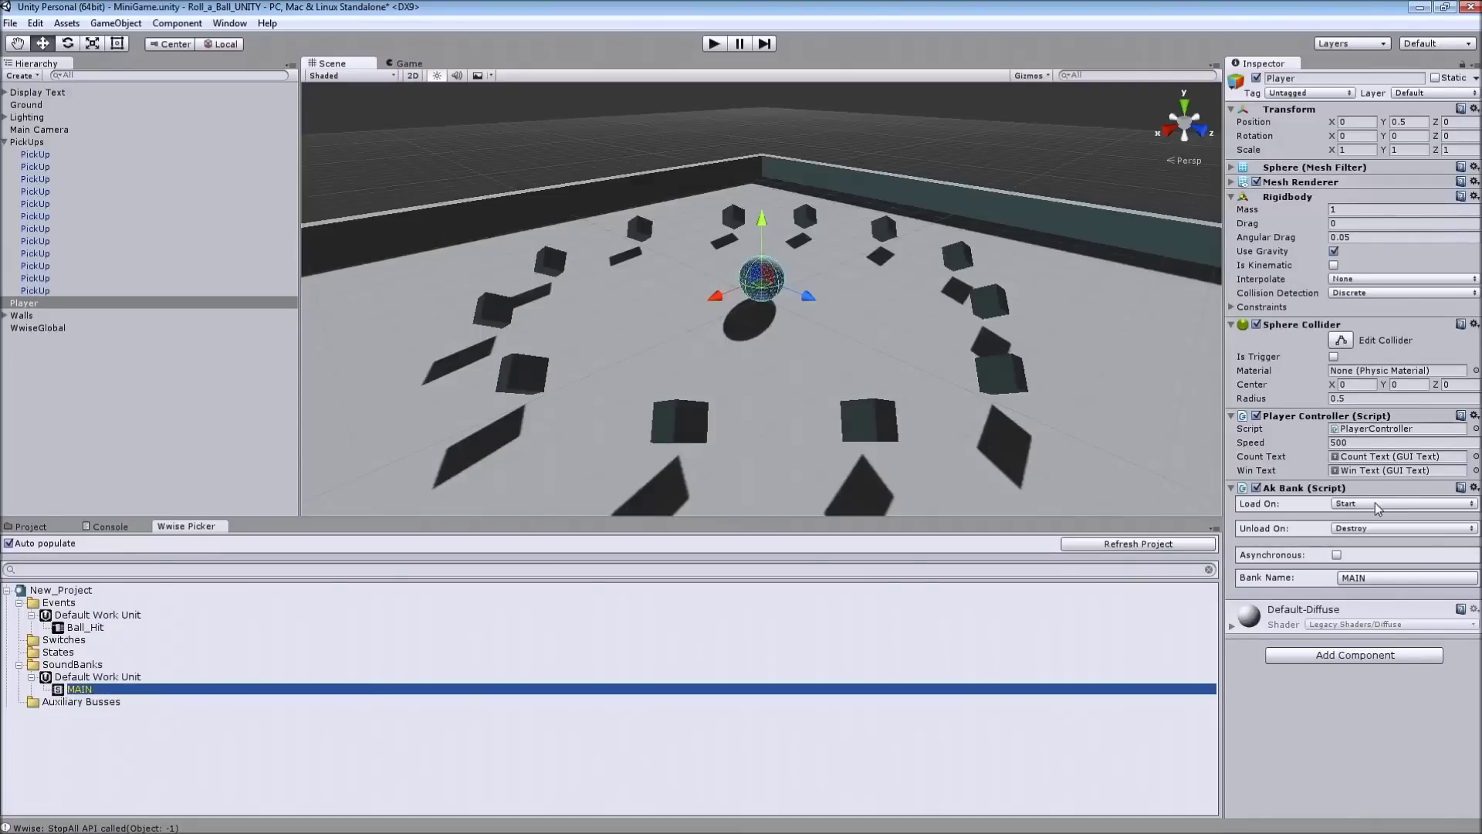
{"action": "left_click", "coordinate": [1370, 531]}
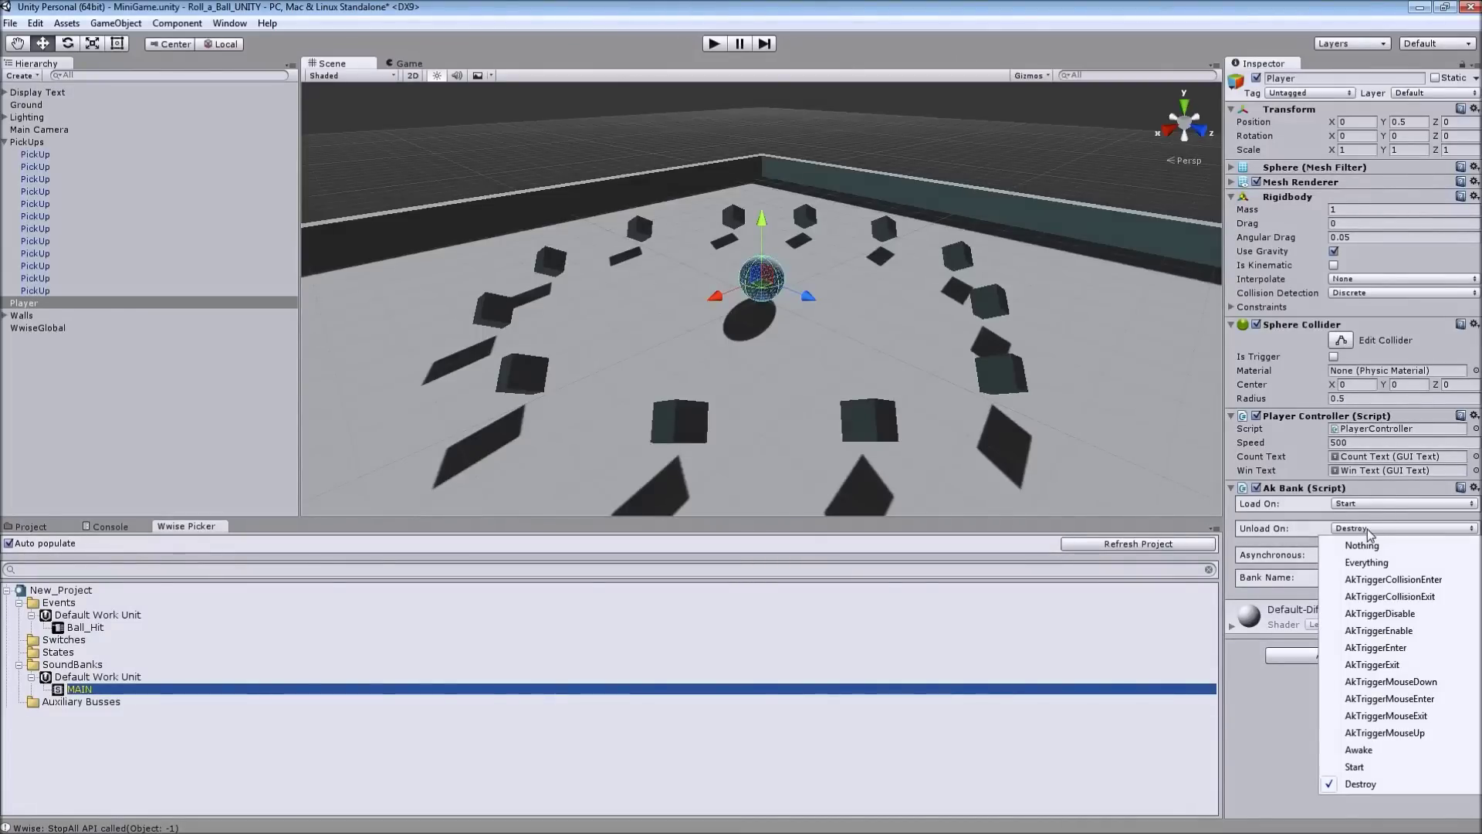
{"action": "left_click", "coordinate": [1363, 546]}
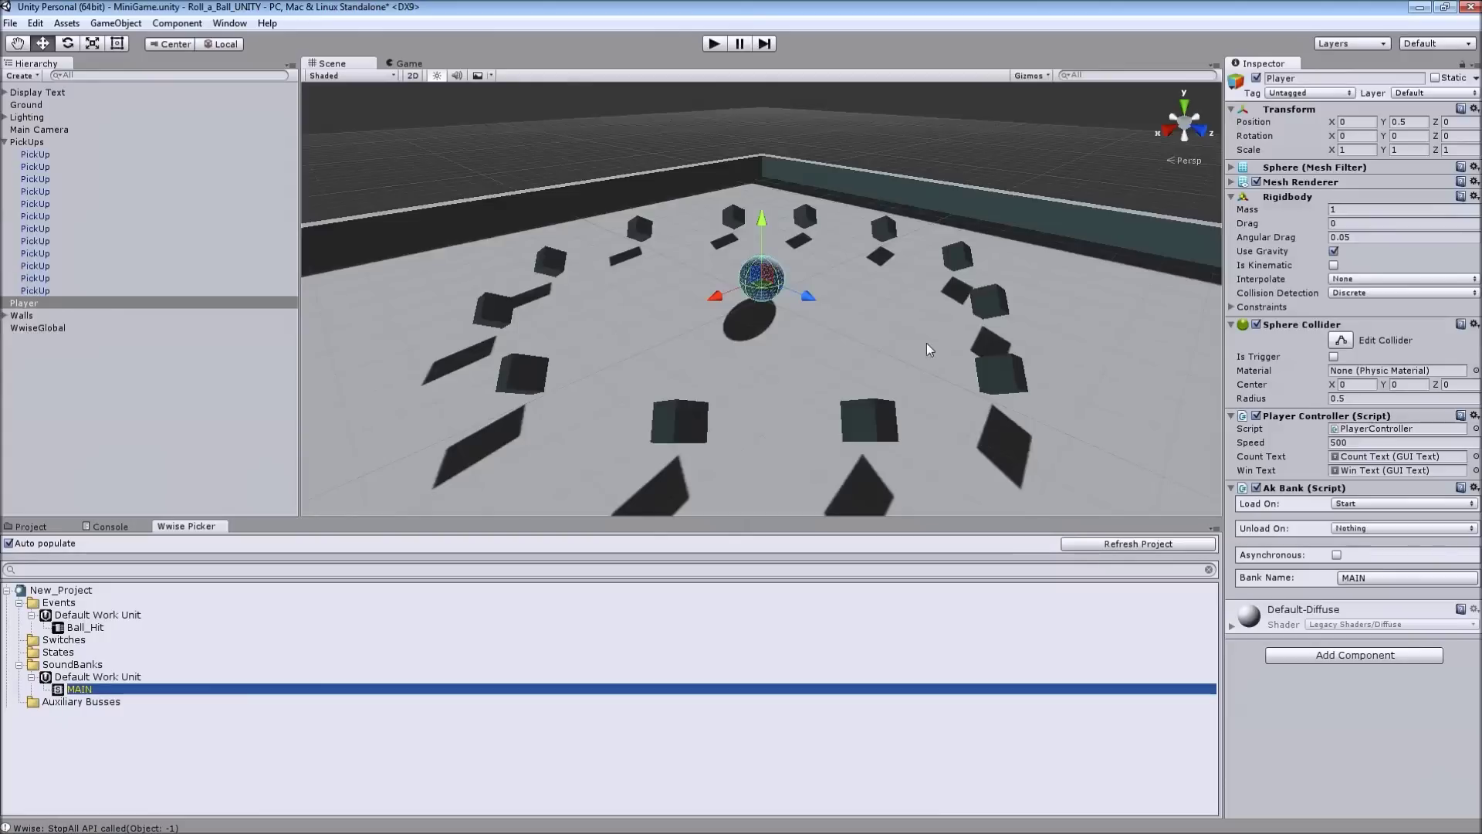
{"action": "left_click", "coordinate": [36, 156]}
{"action": "left_click", "coordinate": [50, 291], "text": "shift"}
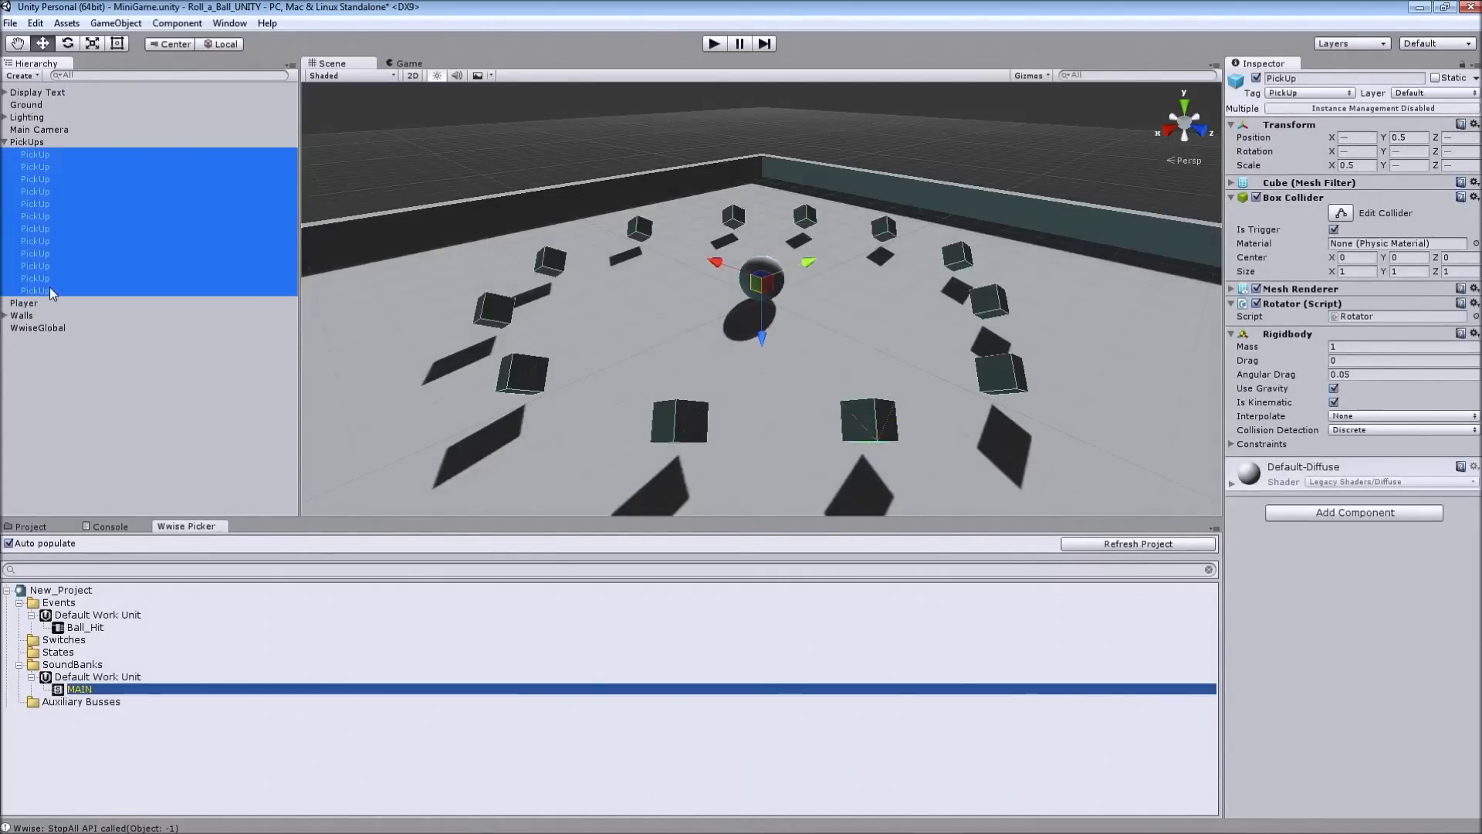
- Add an Ak Ambient playing Ball_Hit to all twelve PickUps, then test-run the game
{"action": "left_click_drag", "start_coordinate": [92, 630], "coordinate": [370, 611]}
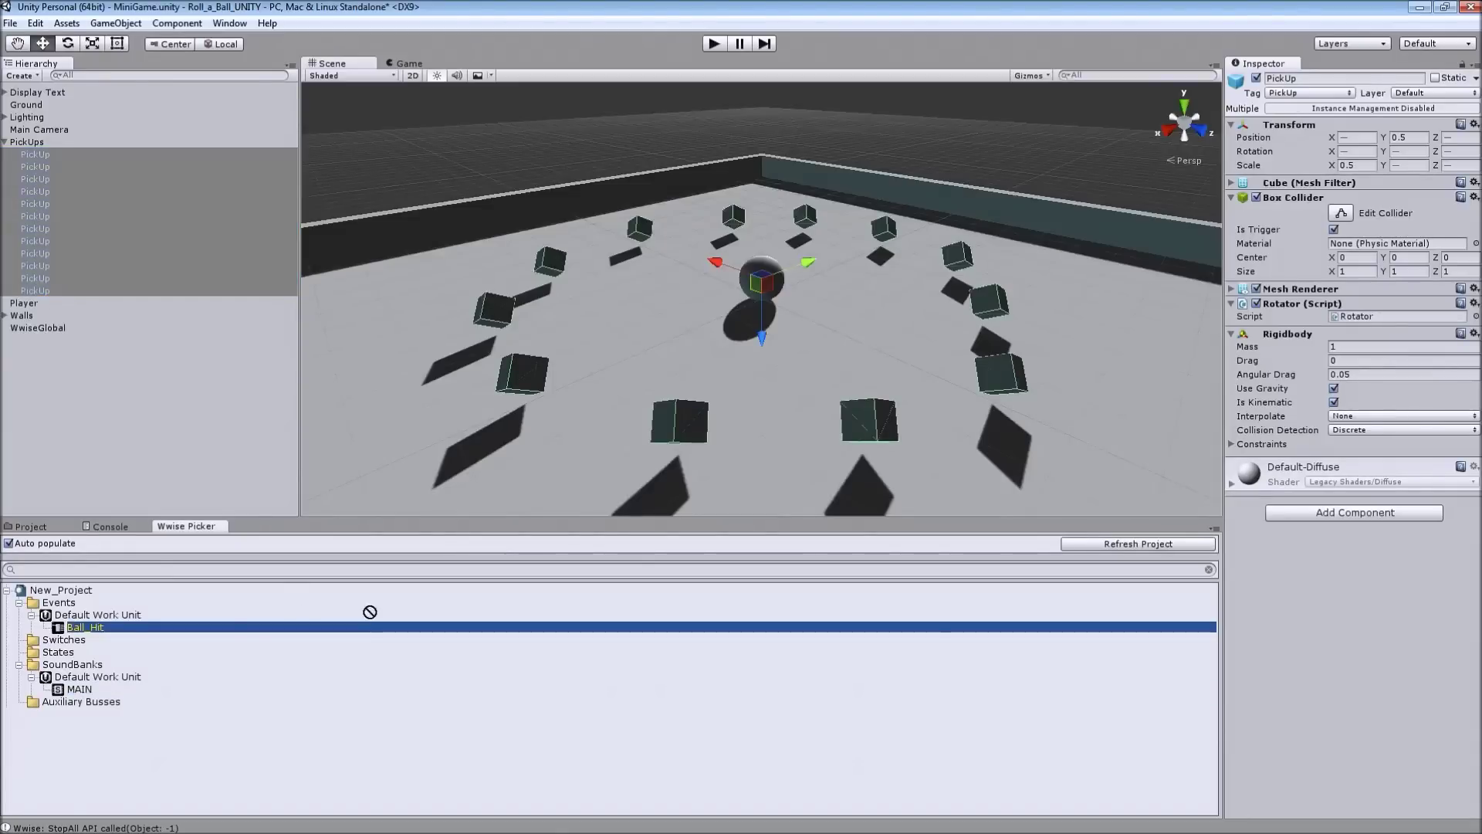
{"action": "left_click_drag", "start_coordinate": [1171, 576], "coordinate": [1326, 593]}
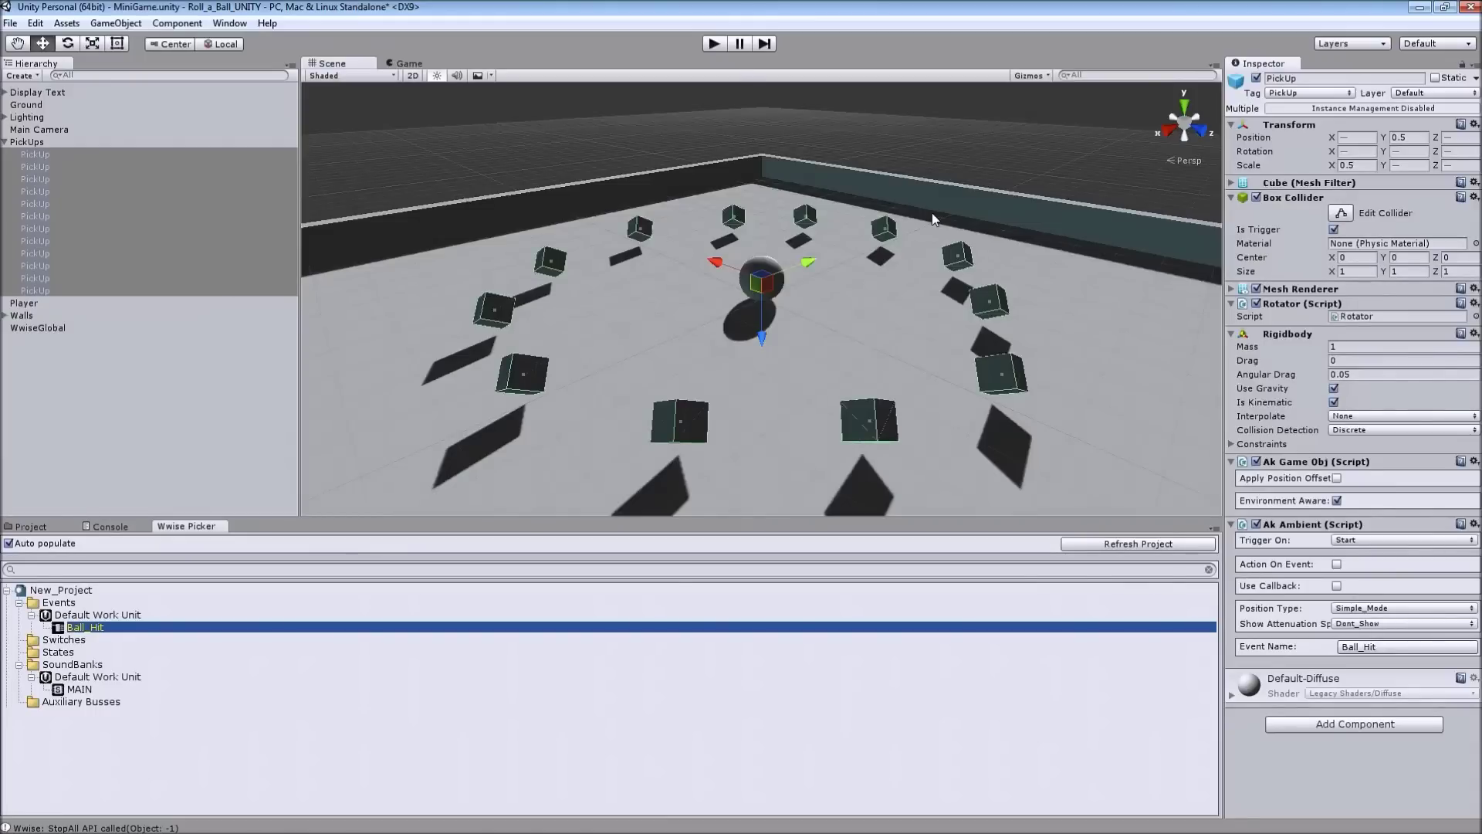
{"action": "left_click", "coordinate": [715, 44]}
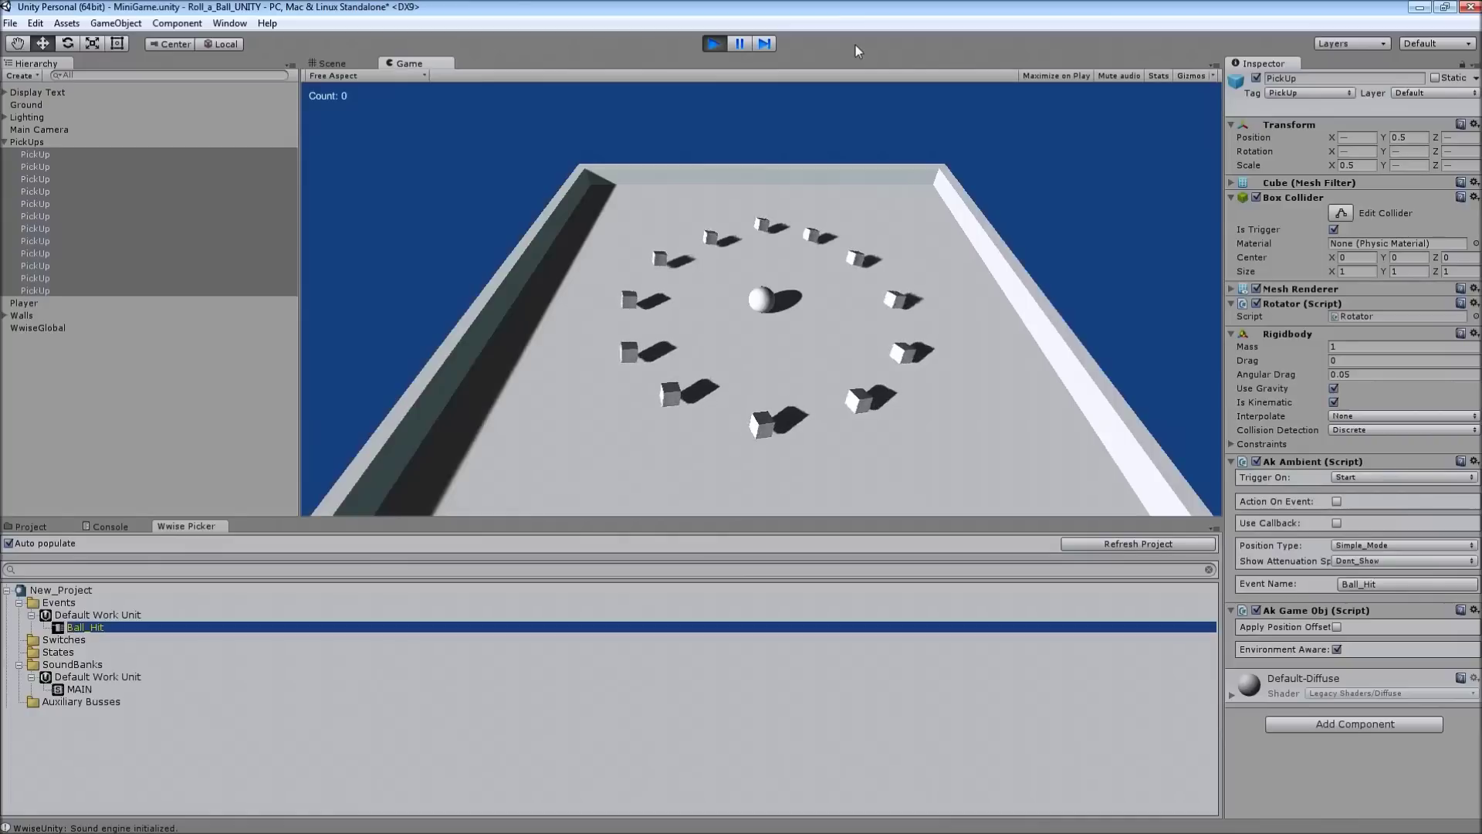
{"action": "left_click", "coordinate": [713, 44]}
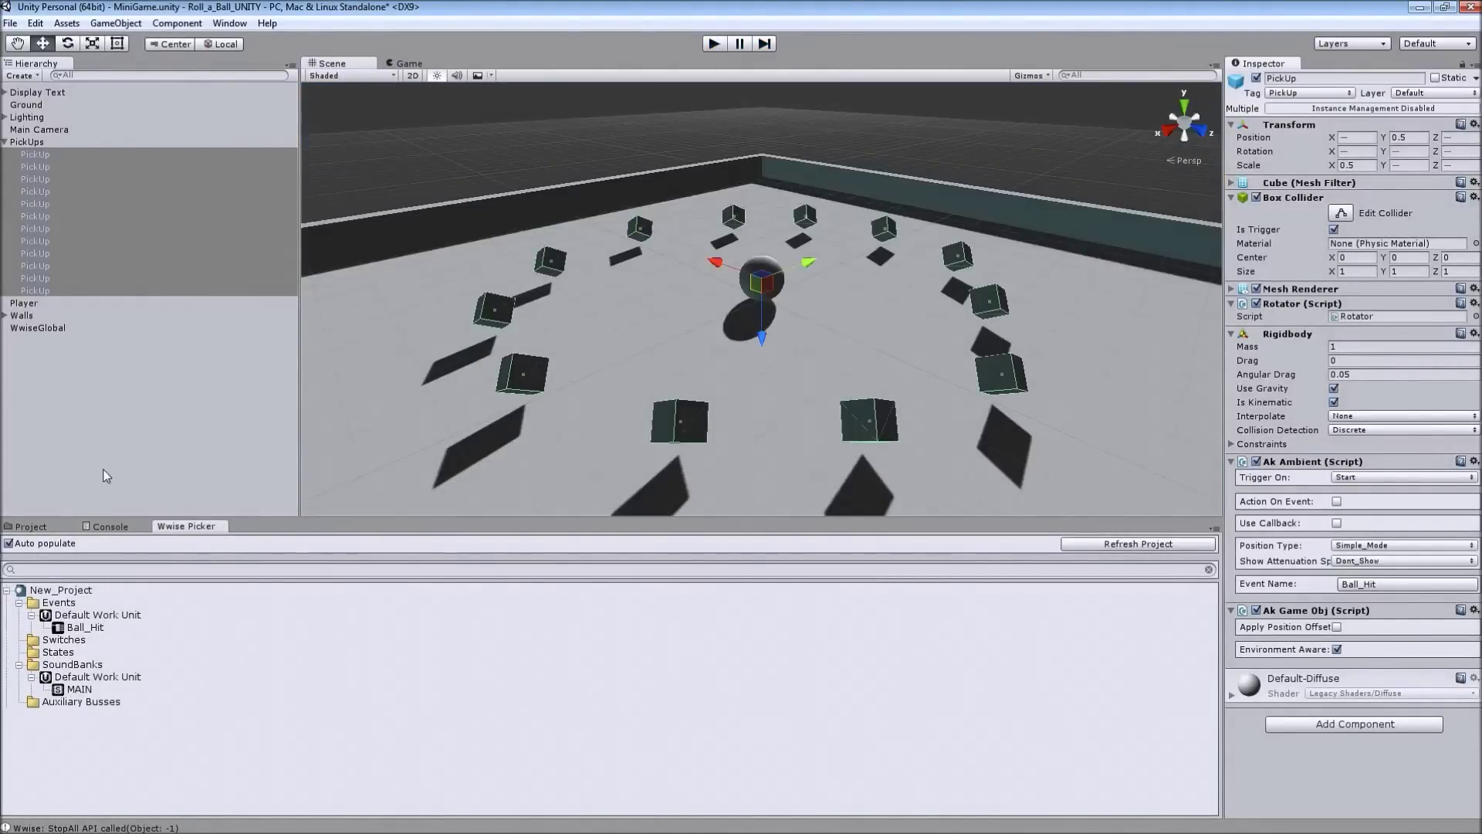
- Tick Asynchronous on the Player's Ak Bank and select all twelve PickUps
{"action": "left_click", "coordinate": [33, 304]}
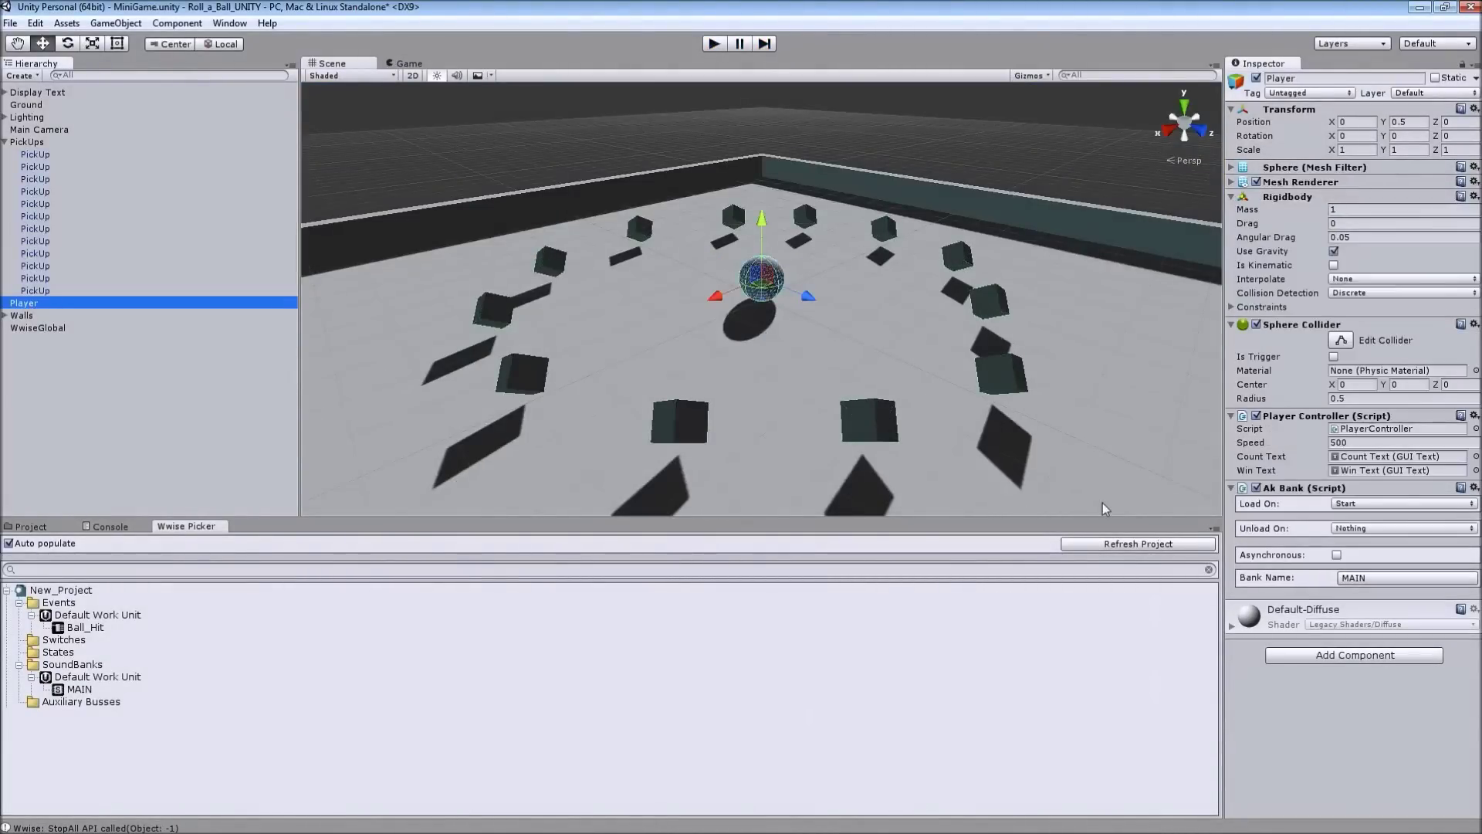
{"action": "left_click", "coordinate": [1337, 555]}
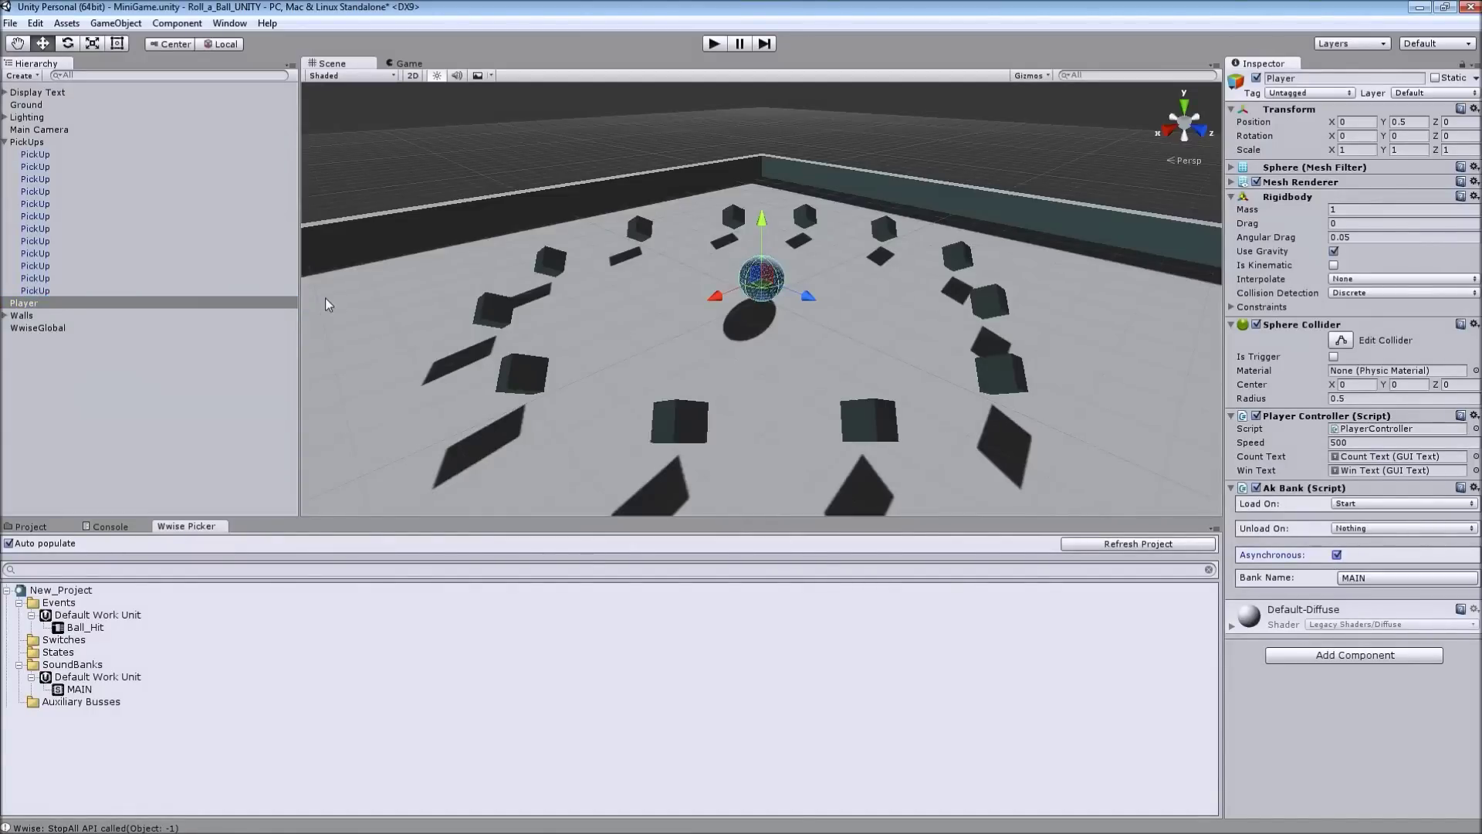
{"action": "left_click", "coordinate": [39, 291]}
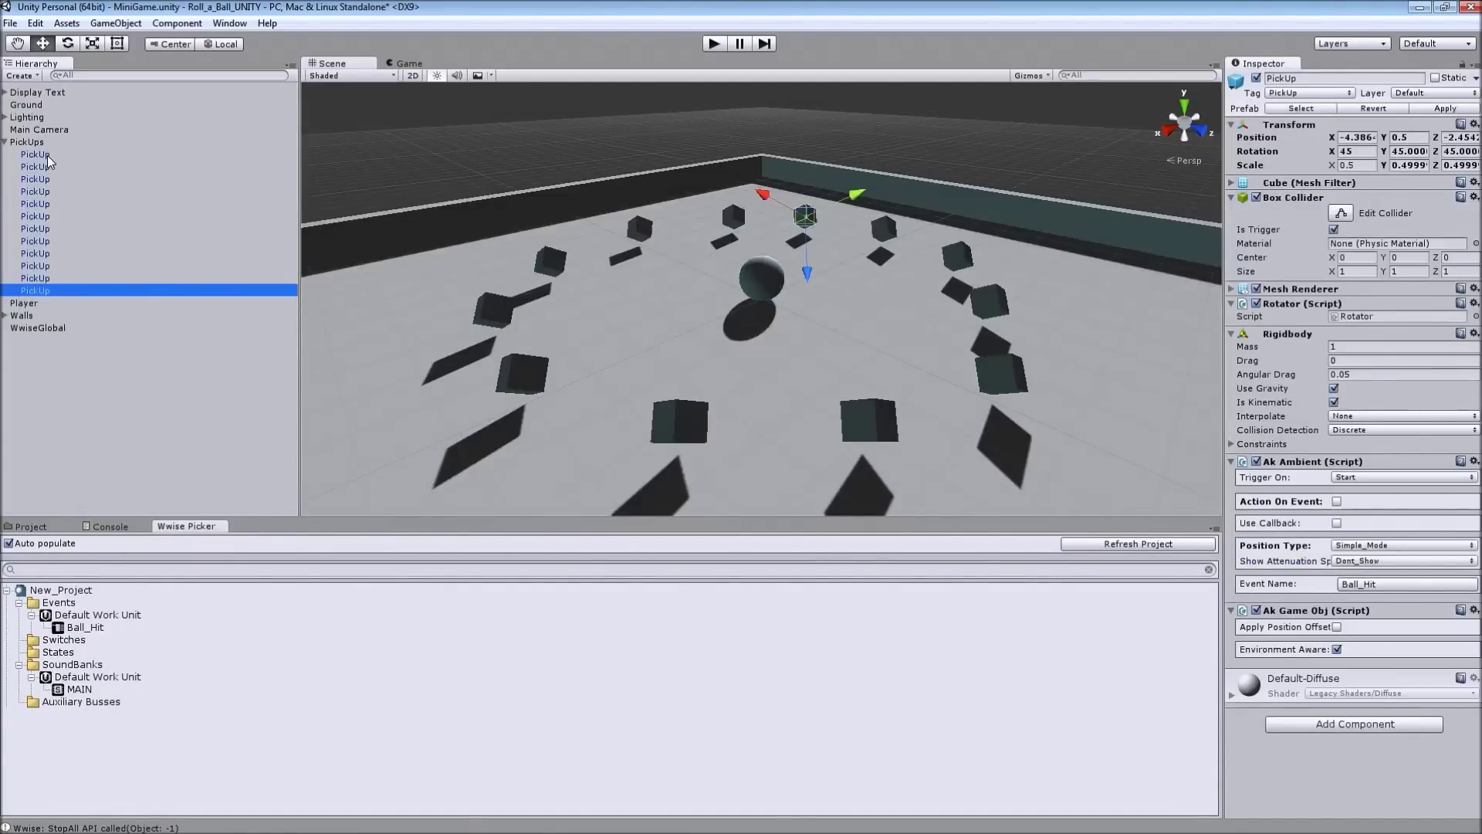
{"action": "left_click", "coordinate": [47, 155], "text": "shift"}
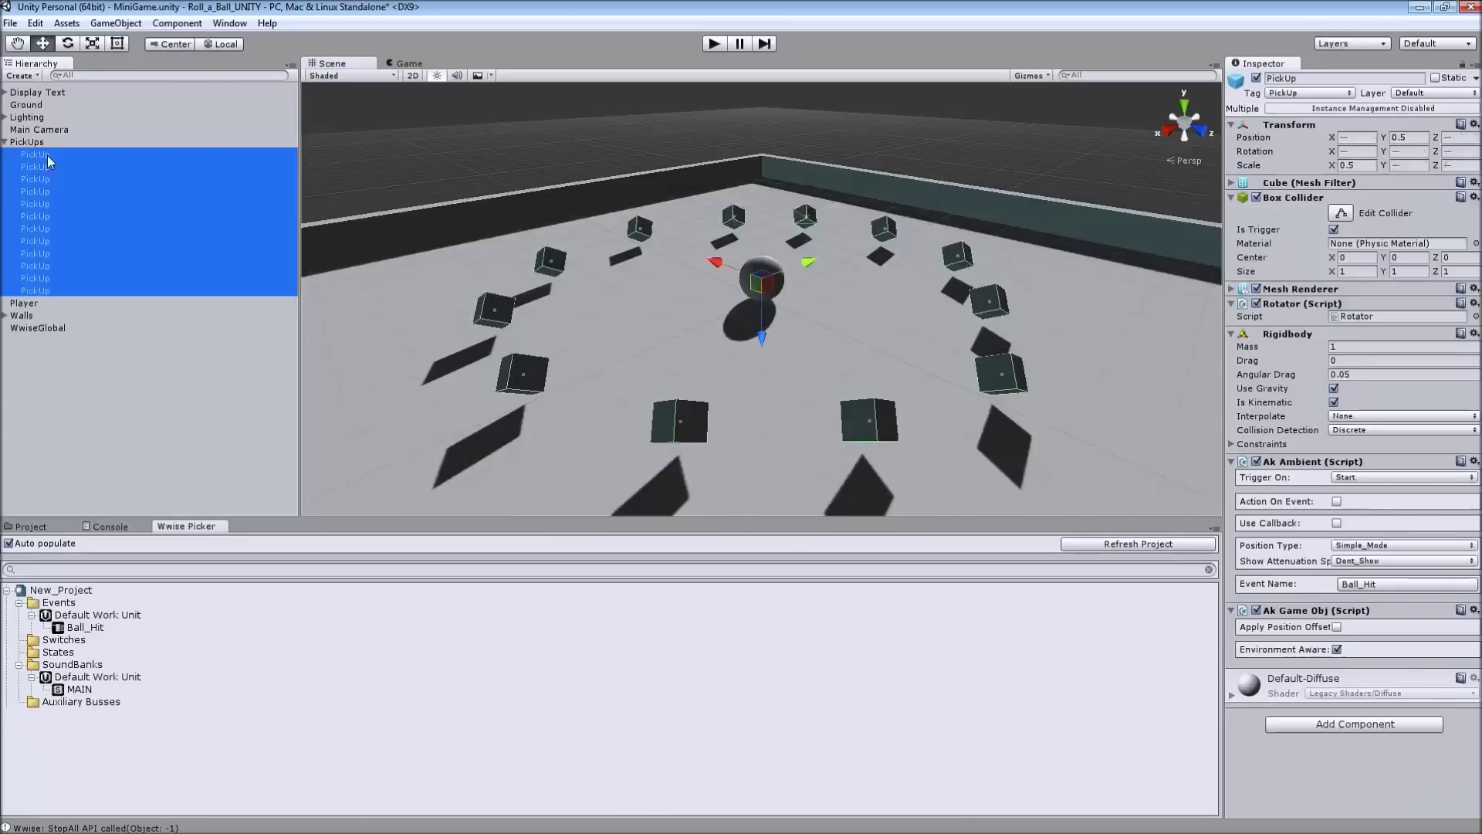
- Set the PickUps' Ak Ambient Trigger On to AkTriggerEnter only and start Play mode
{"action": "left_click", "coordinate": [1396, 476]}
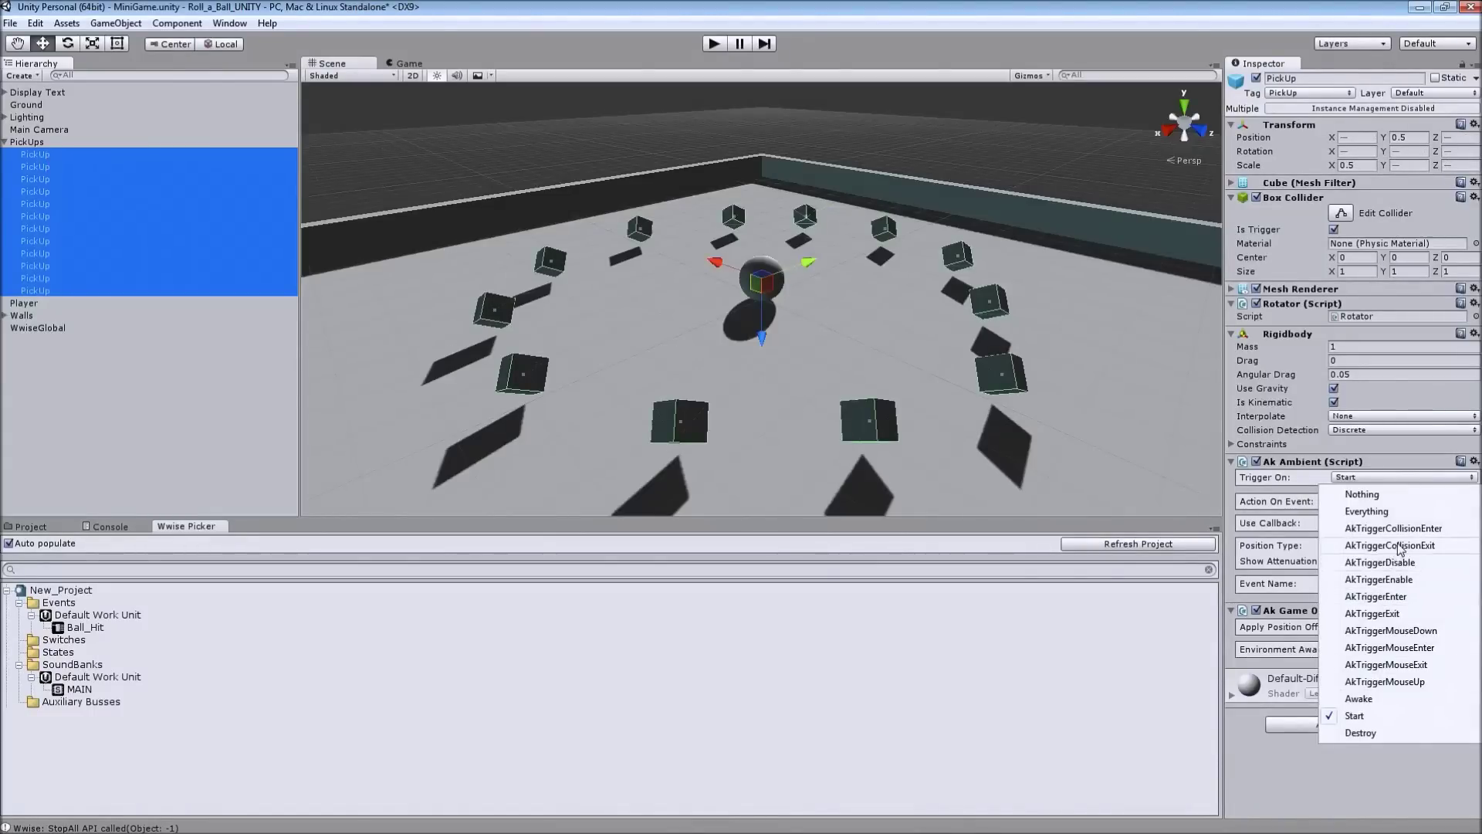
{"action": "left_click", "coordinate": [1382, 597]}
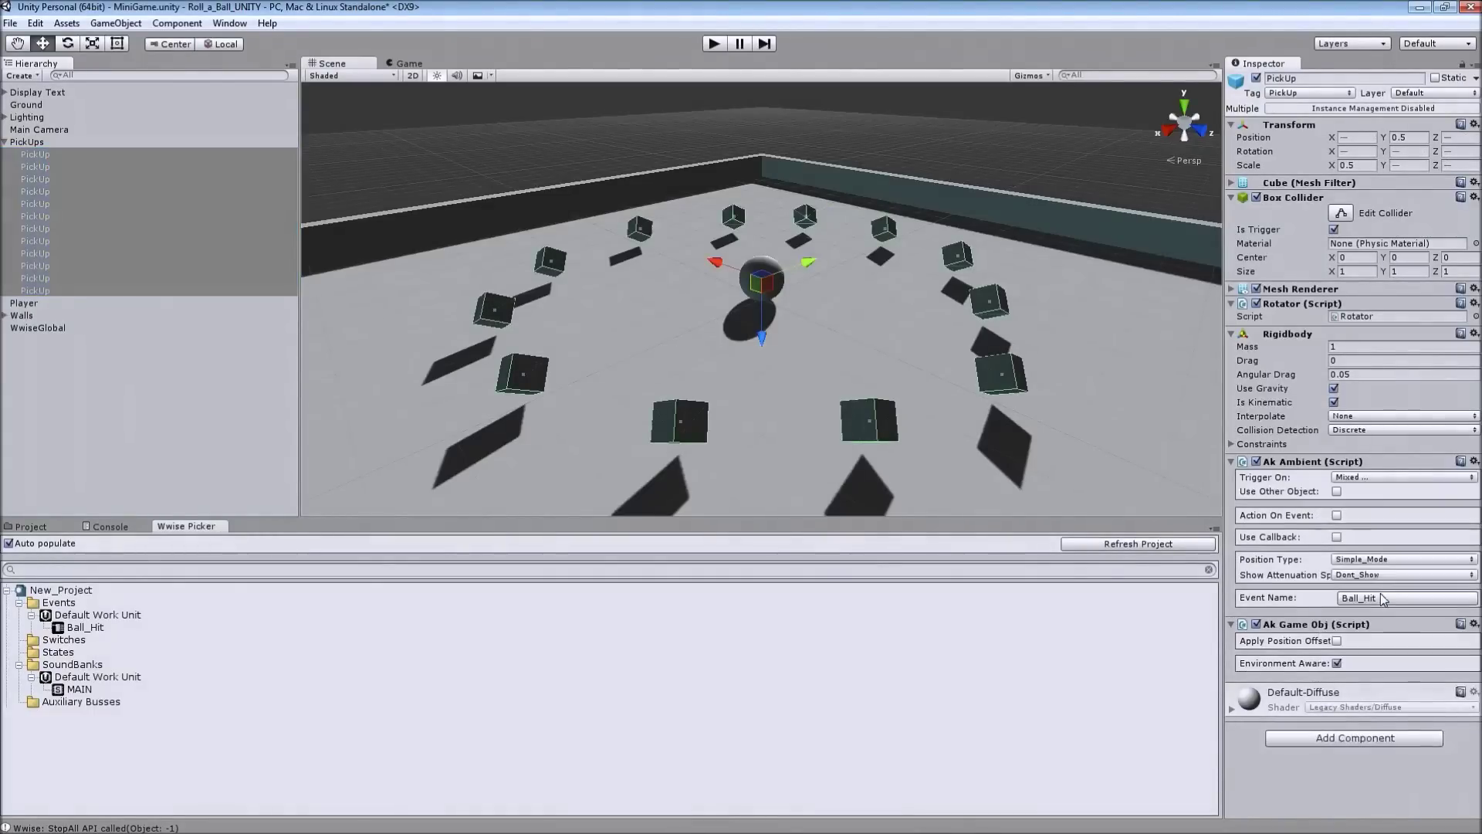
{"action": "left_click", "coordinate": [1380, 474]}
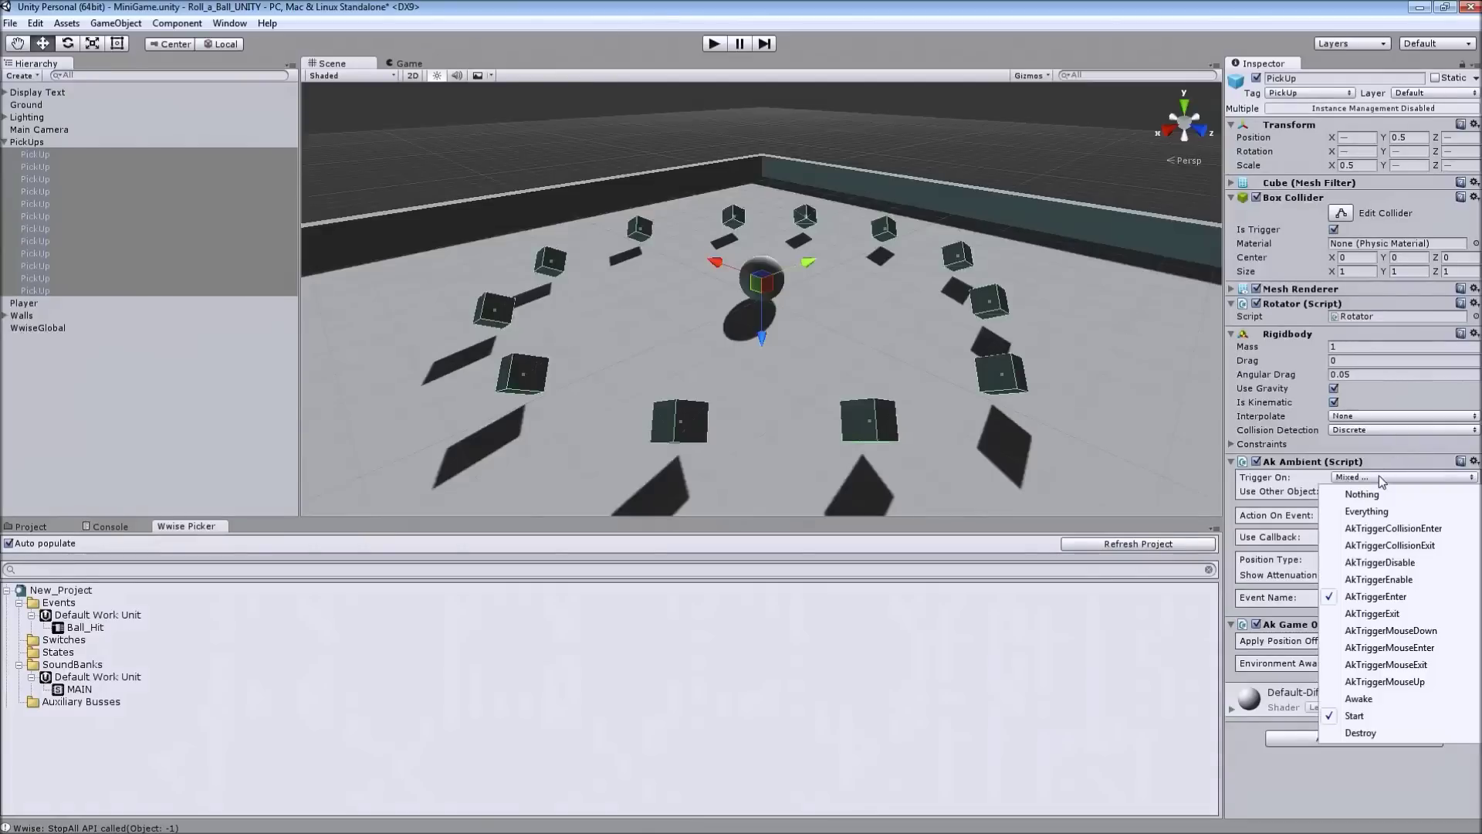
{"action": "left_click", "coordinate": [1351, 718]}
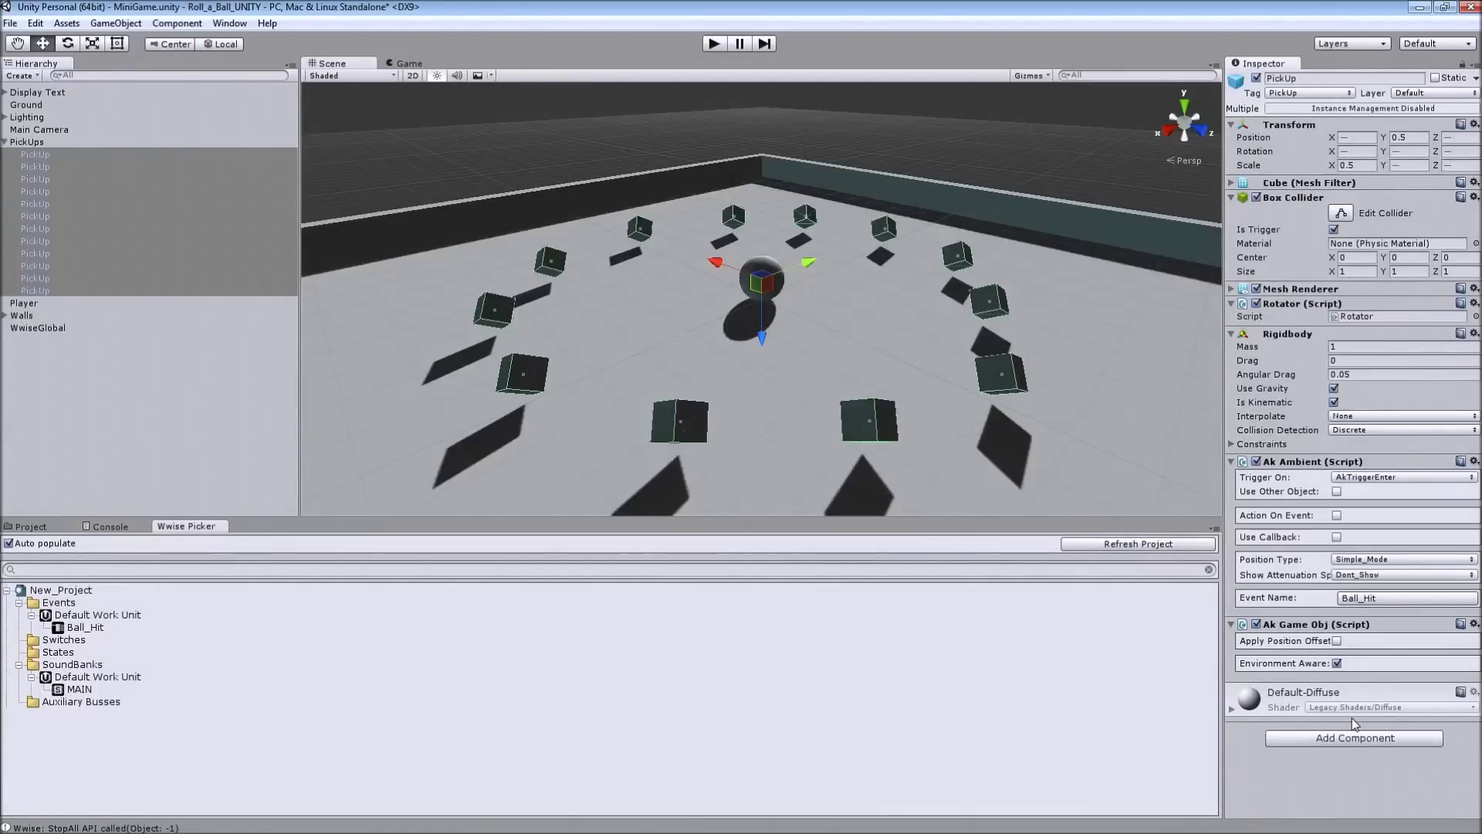
{"action": "left_click", "coordinate": [714, 44]}
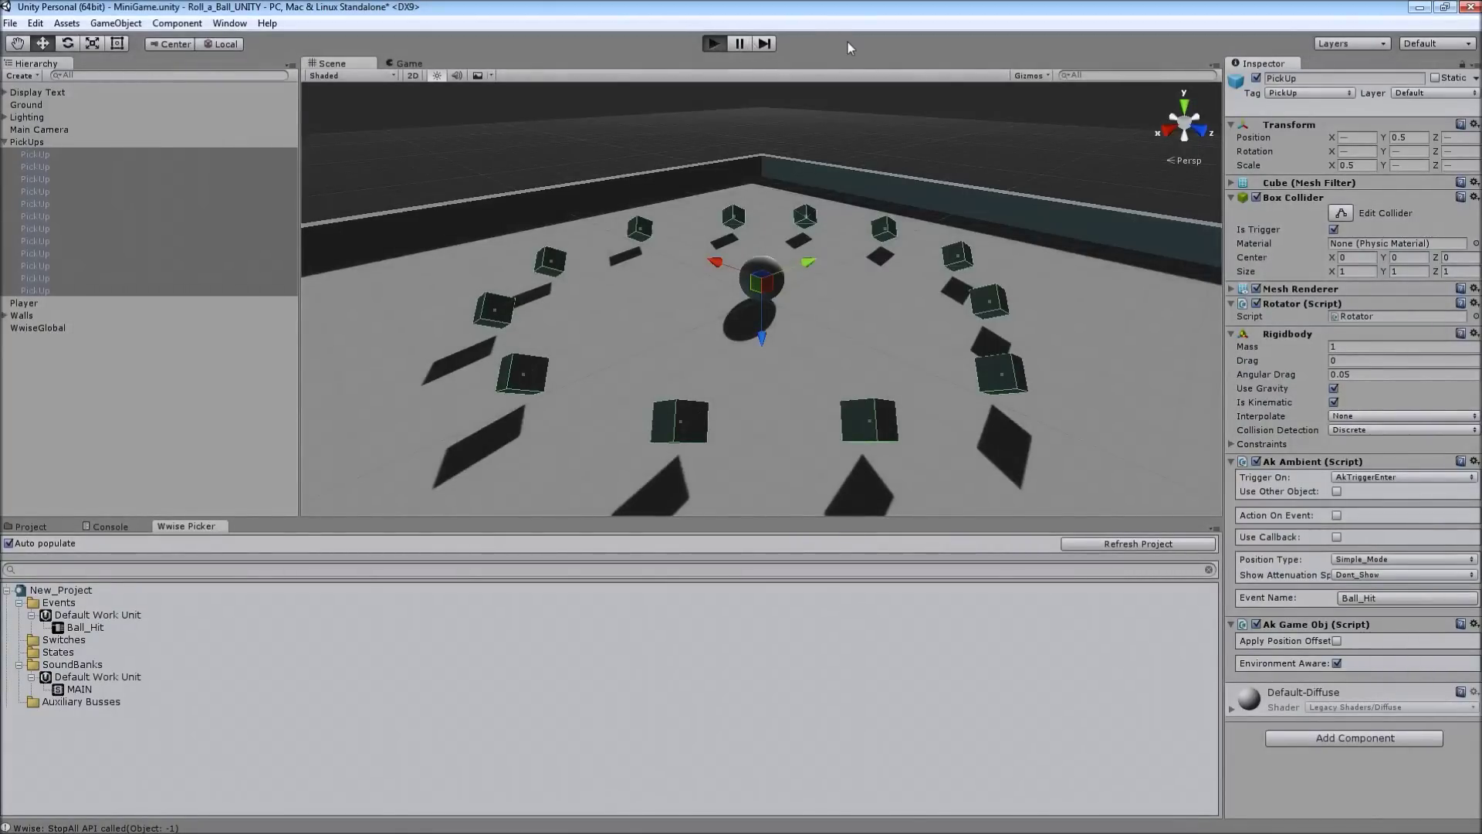
- Roll the ball with the arrow keys across the pickups, bringing Count up to 11
{"action": "key", "text": "Down"}
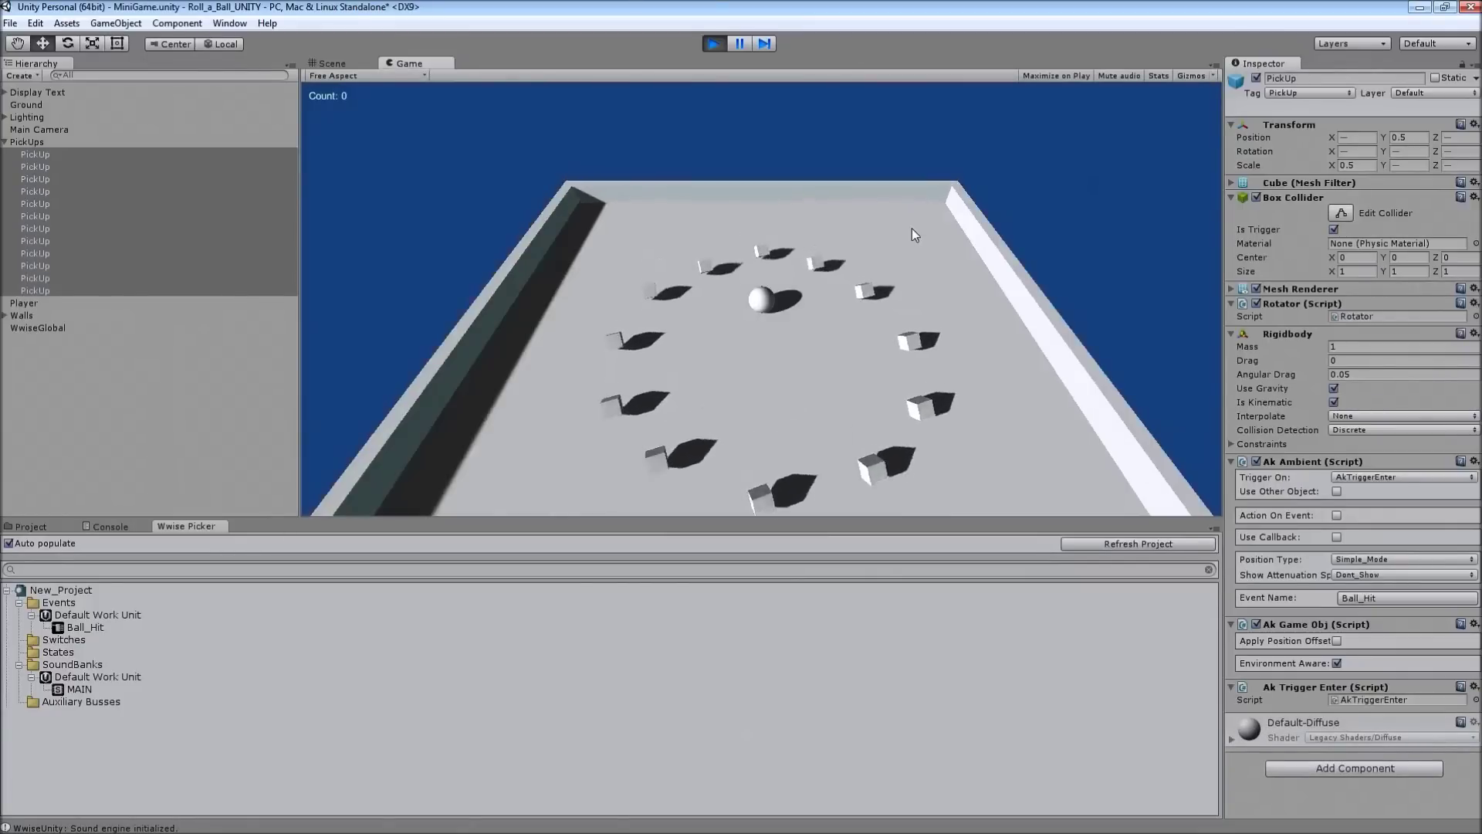
{"action": "key", "text": "Right"}
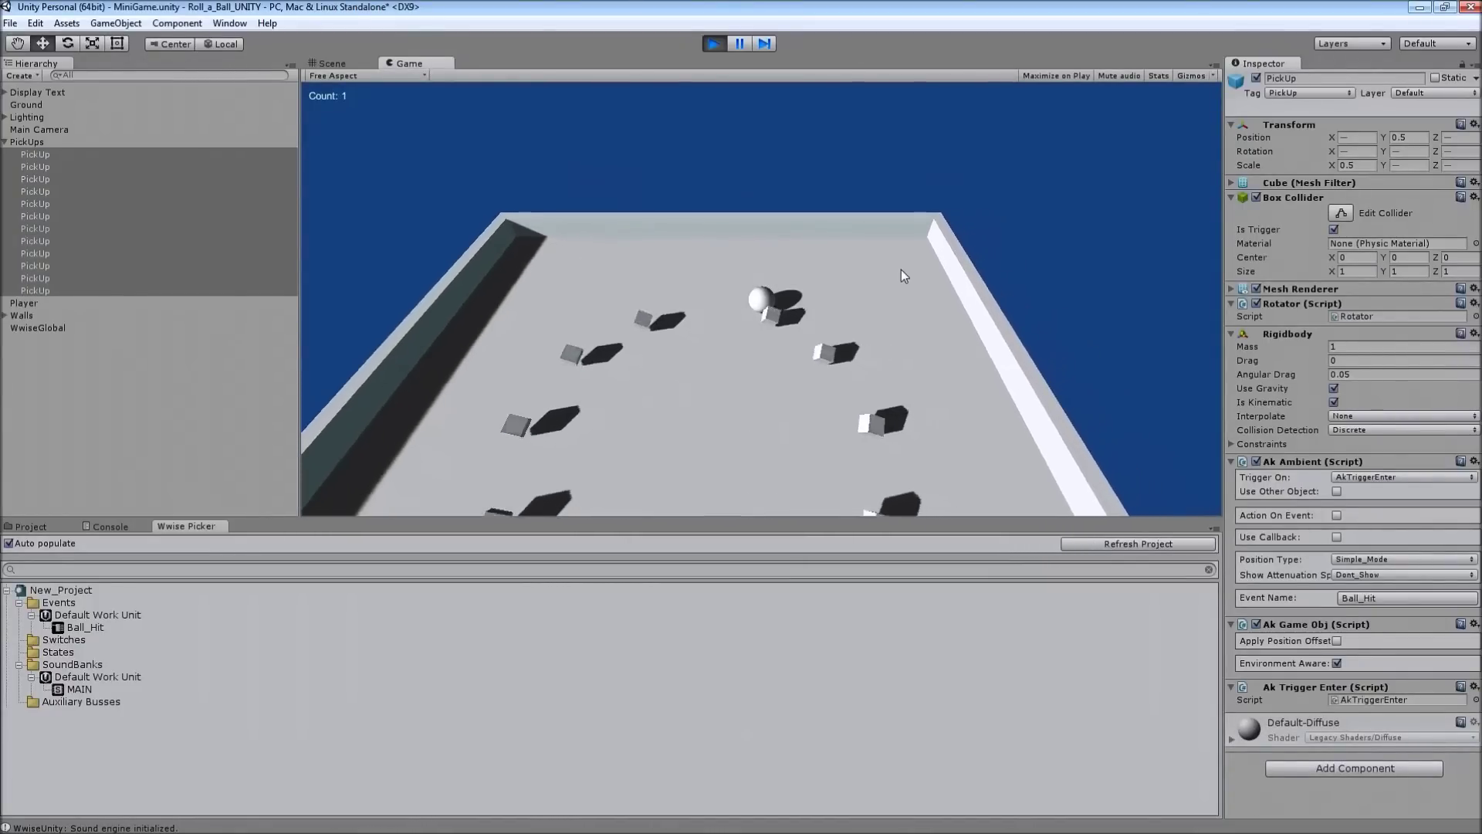
{"action": "key", "text": "Down"}
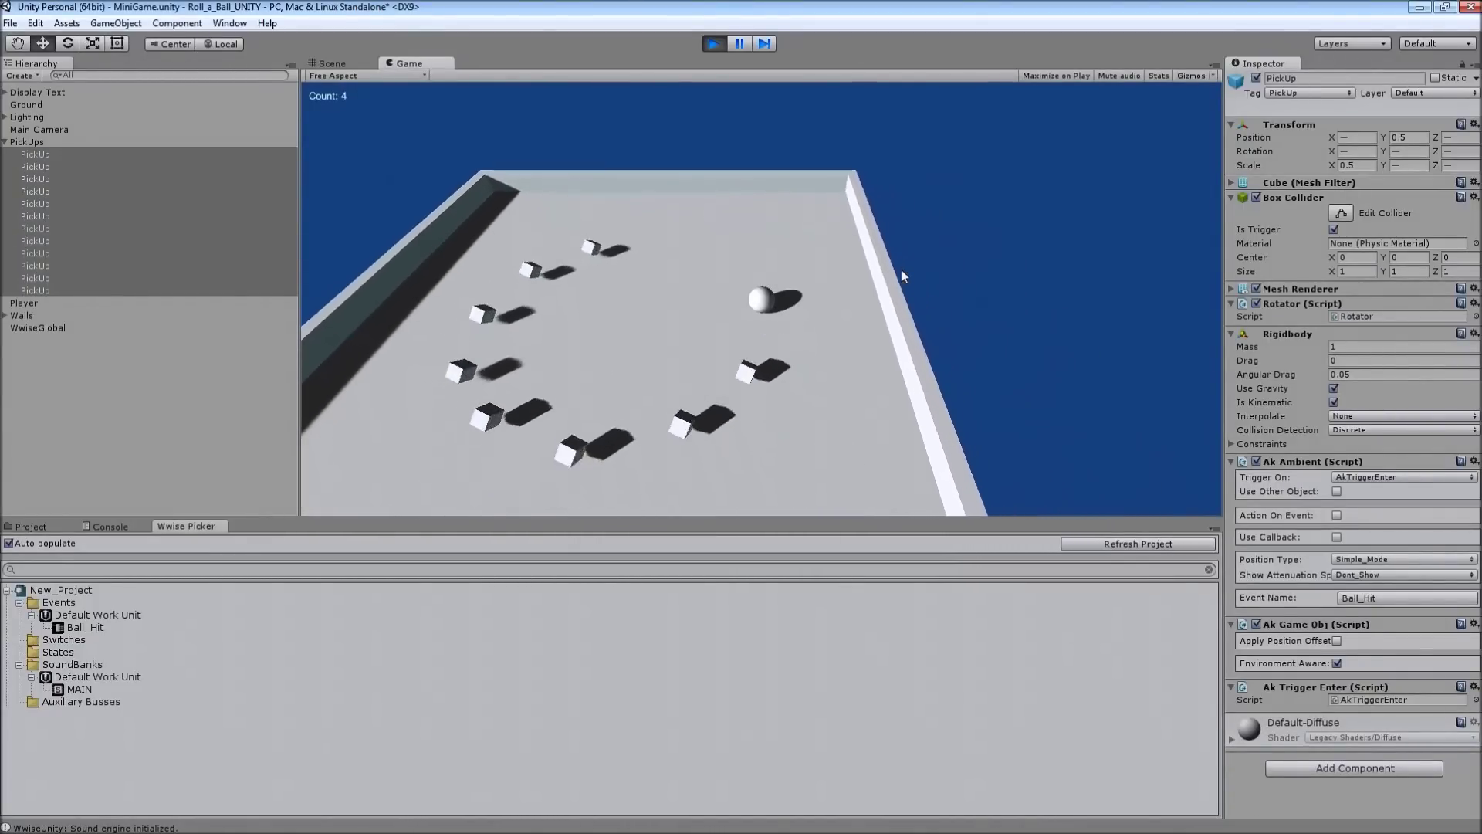
{"action": "key", "text": "Left"}
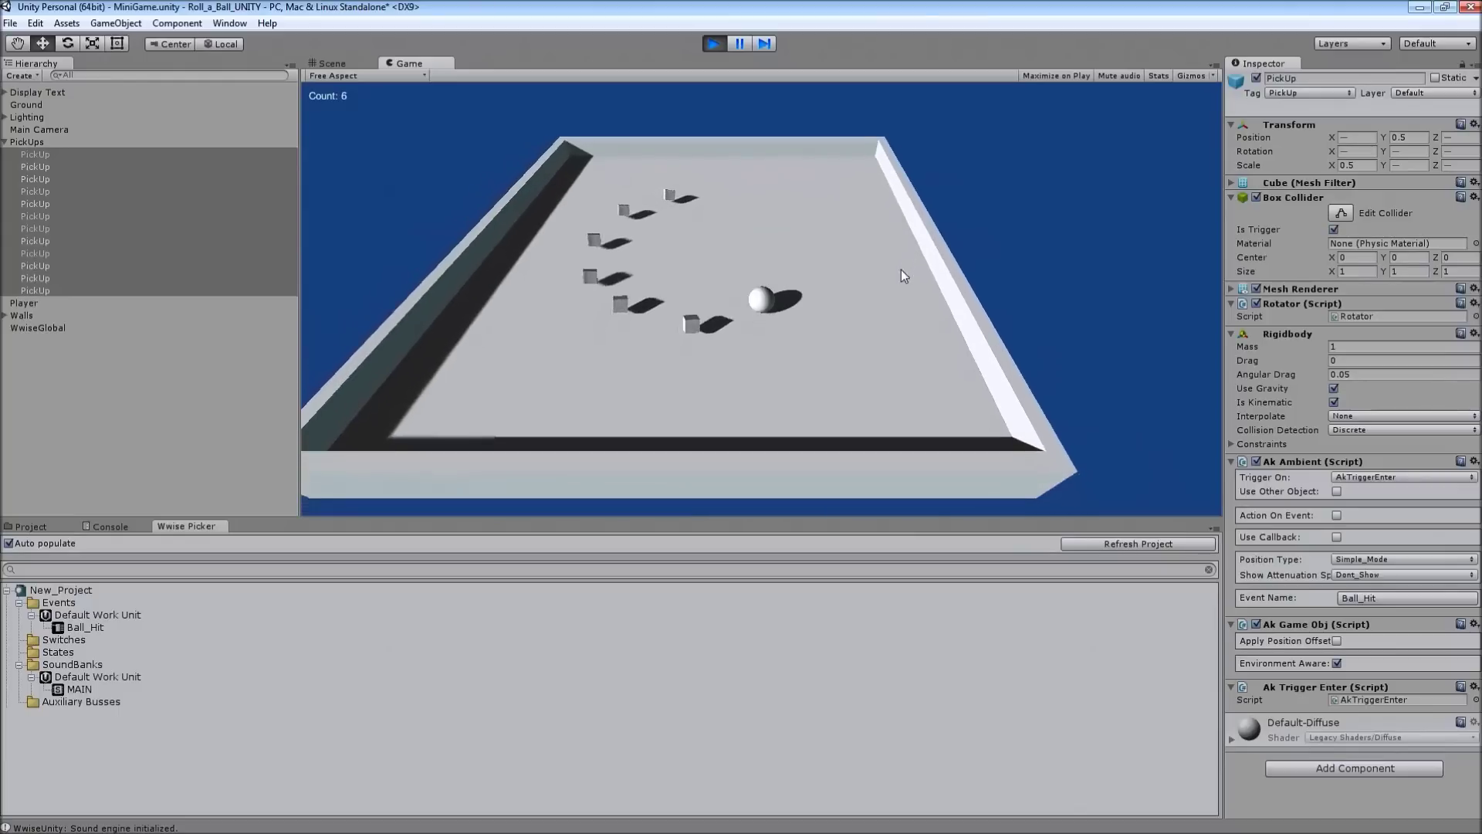
{"action": "key", "text": "Up"}
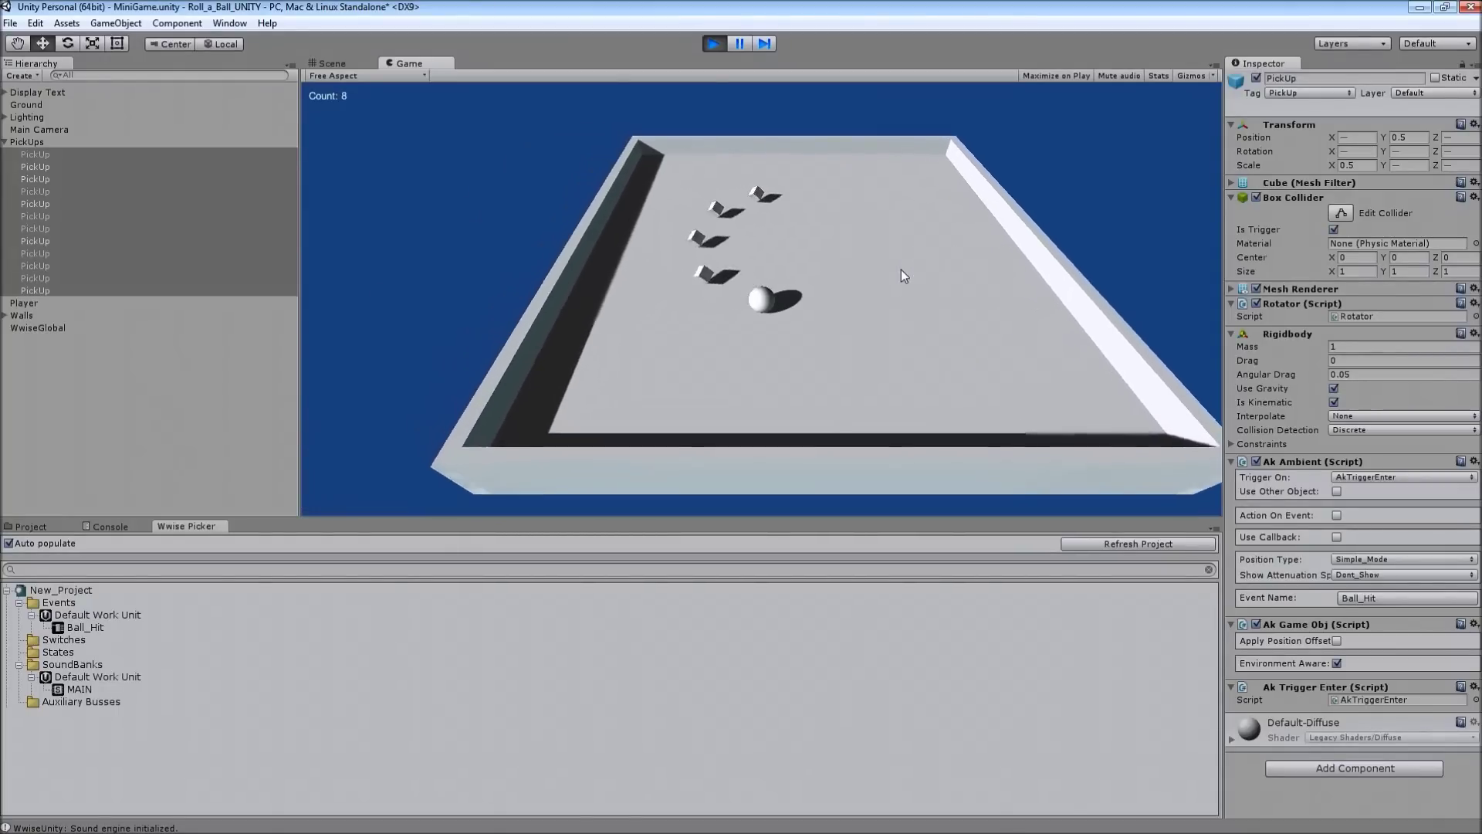
{"action": "key", "text": "Right"}
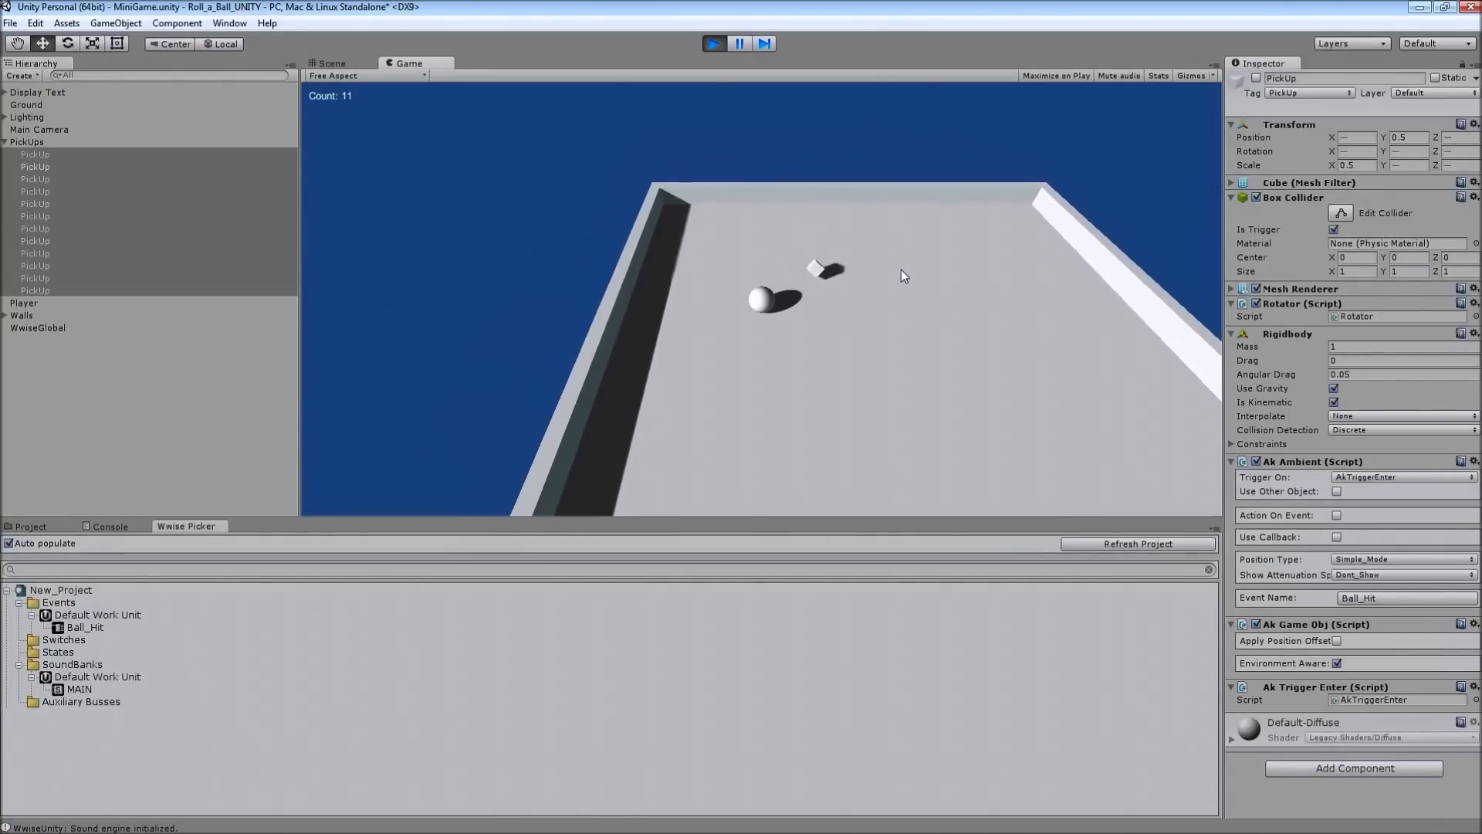